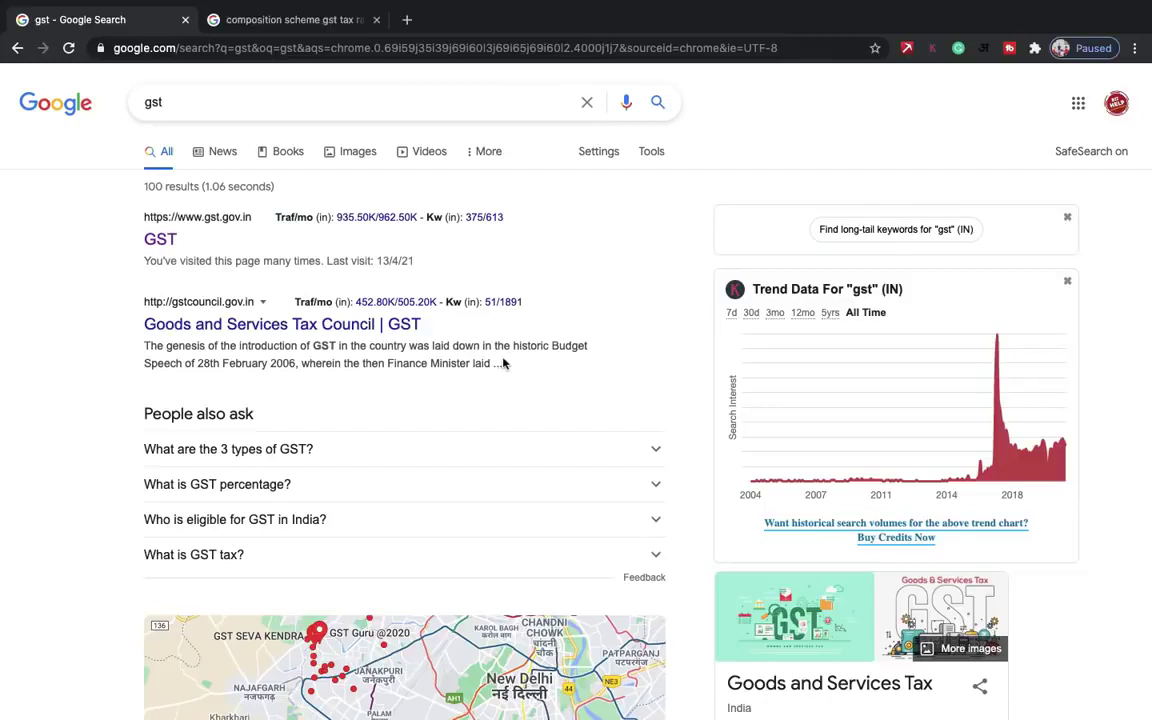
# - Rerun the Google search for 'gst' and open the official gst.gov.in result
pyautogui.scroll(-1, 503, 363)
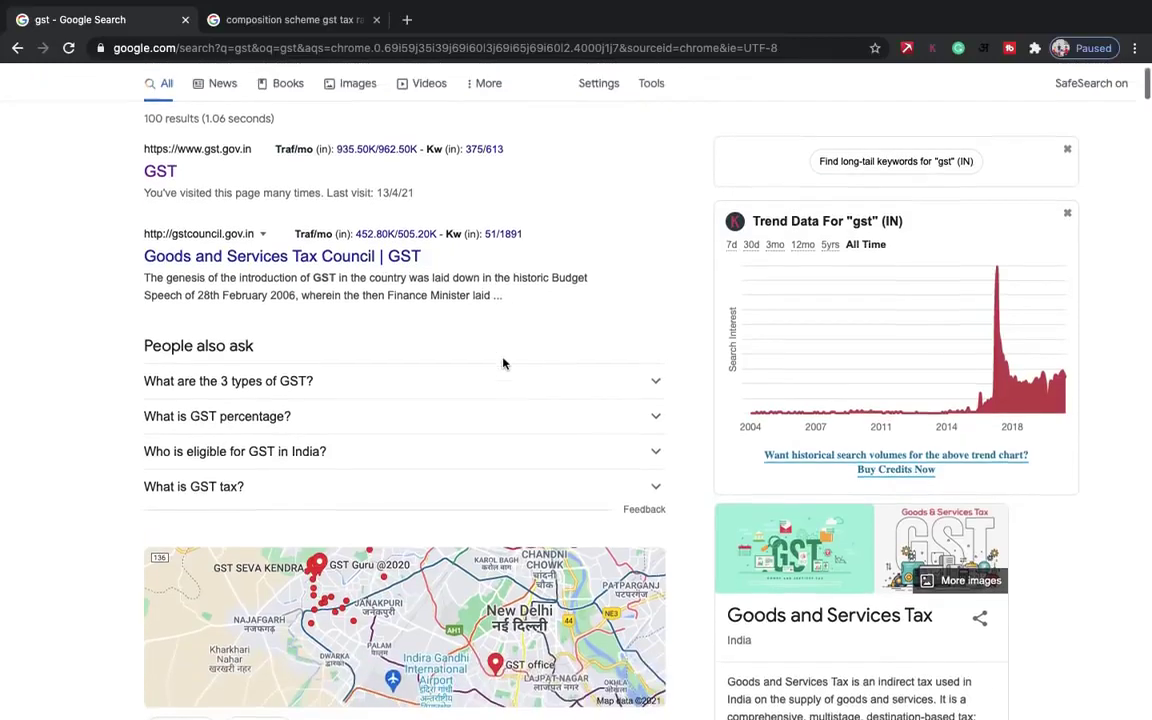
pyautogui.scroll(1, 501, 363)
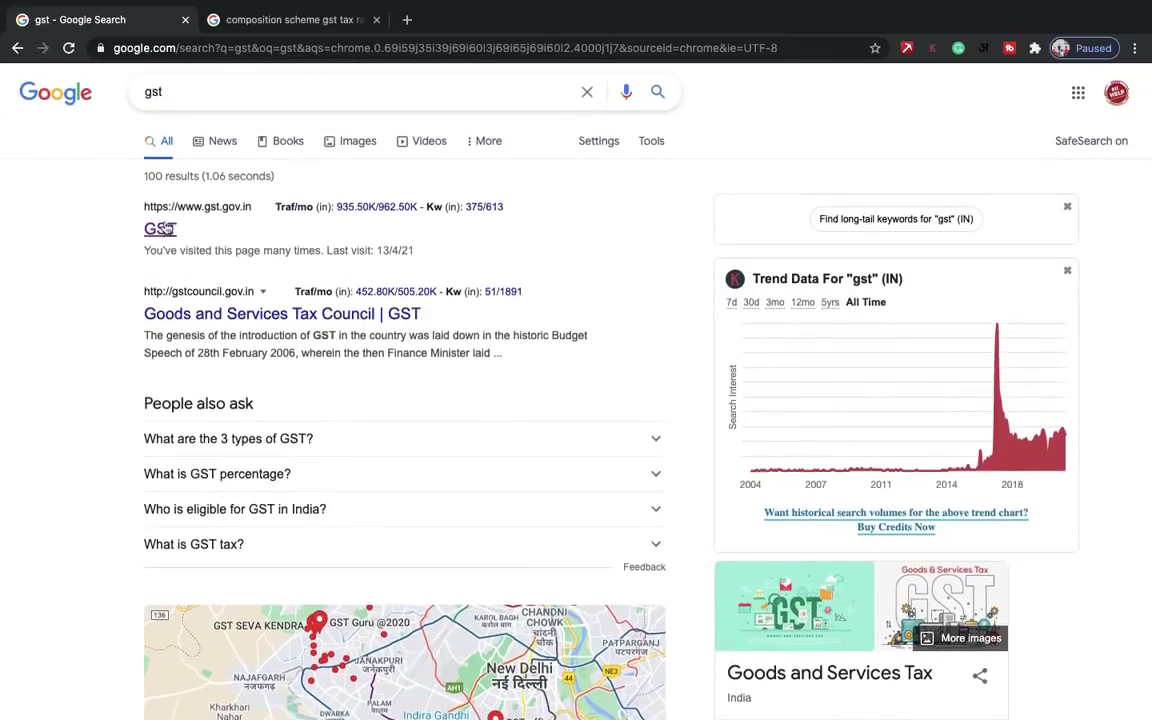
pyautogui.click(205, 88)
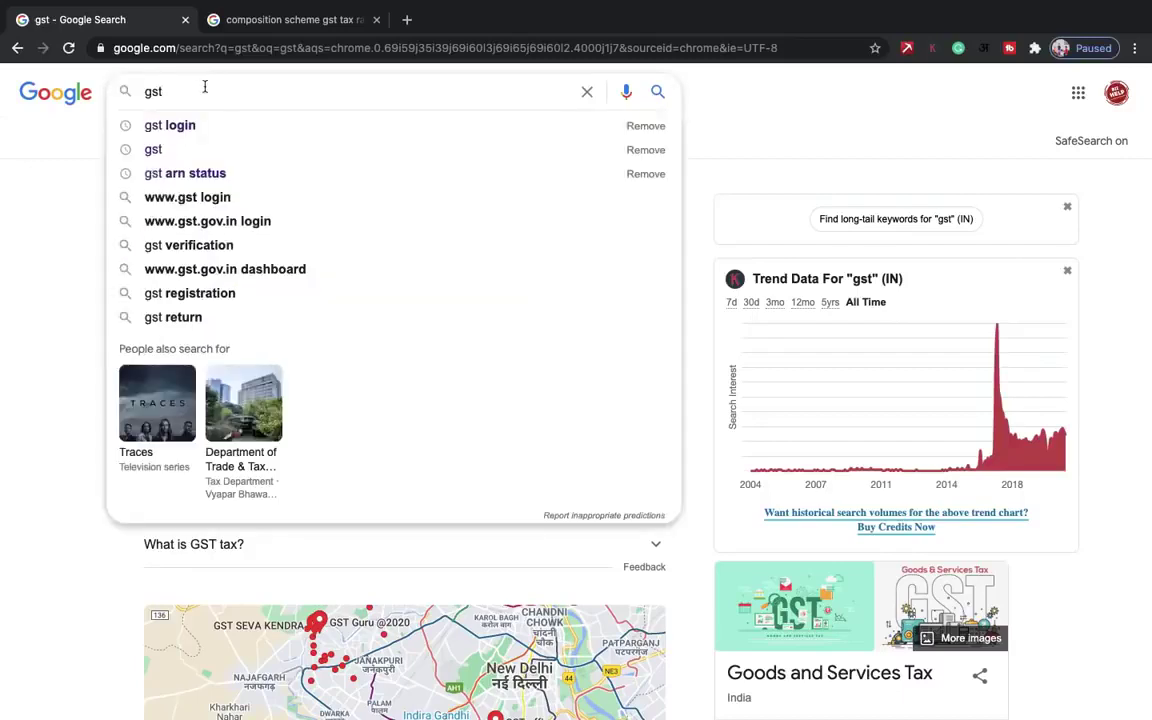
pyautogui.press('Return')
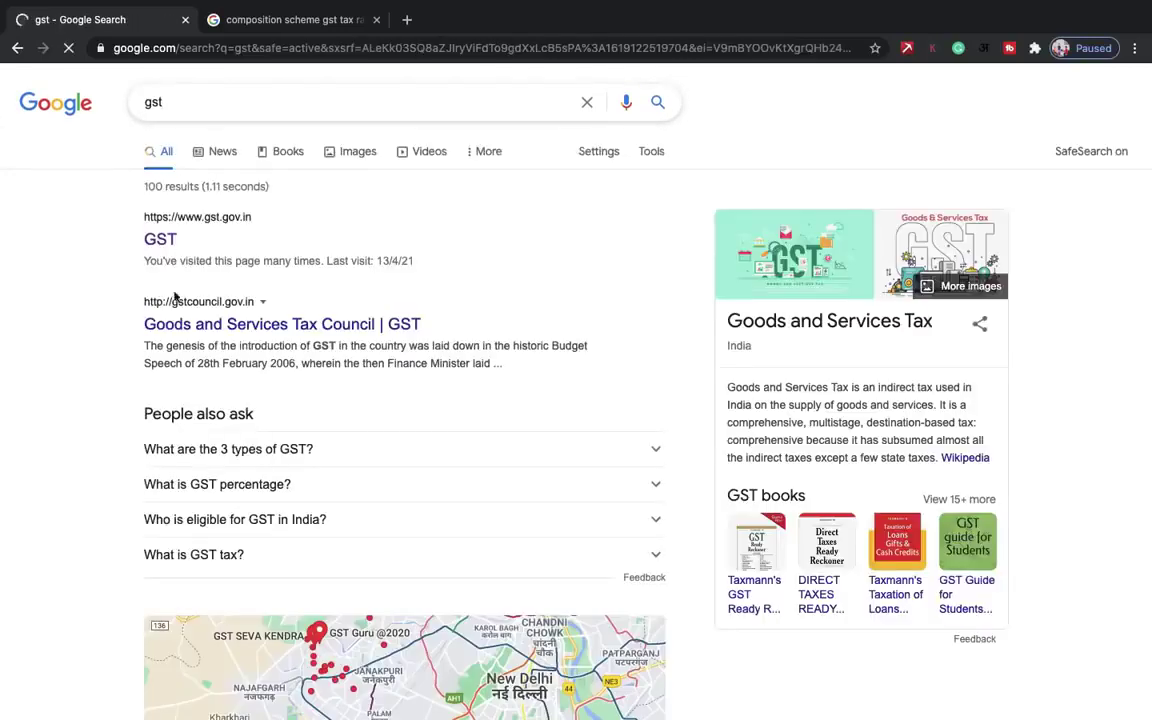
pyautogui.keyDown('ctrl'); pyautogui.scroll(5, 195, 217); pyautogui.keyUp('ctrl')
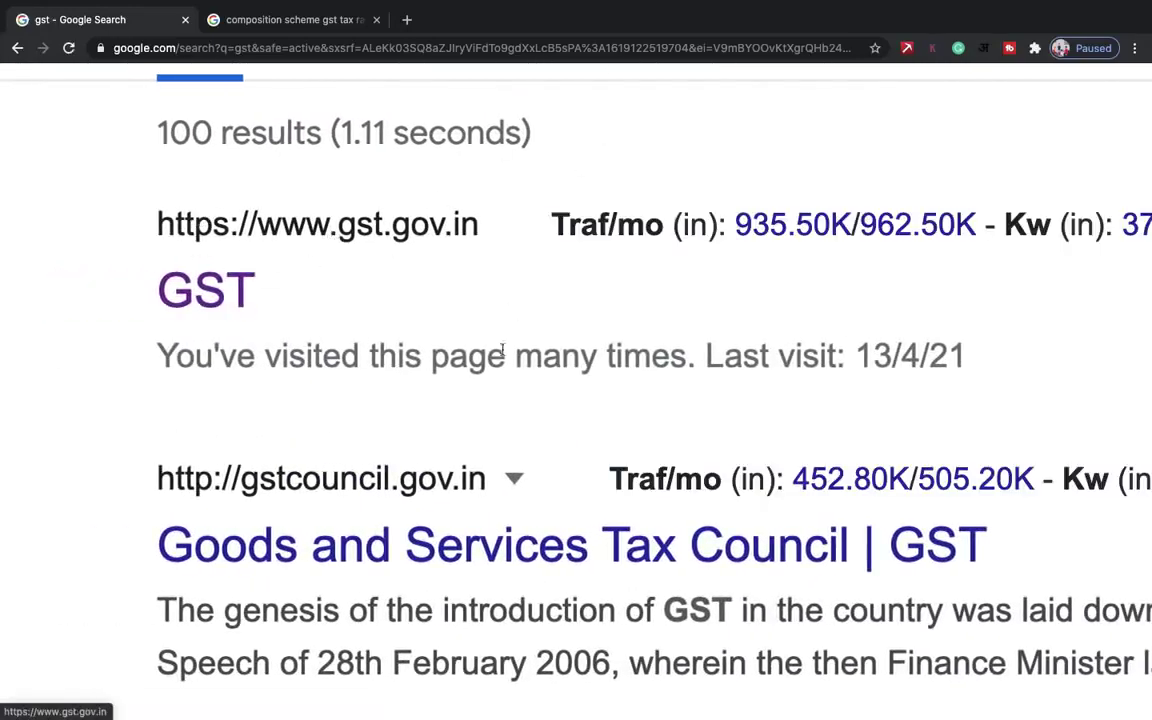
pyautogui.keyDown('ctrl'); pyautogui.scroll(-5, 363, 314); pyautogui.keyUp('ctrl')
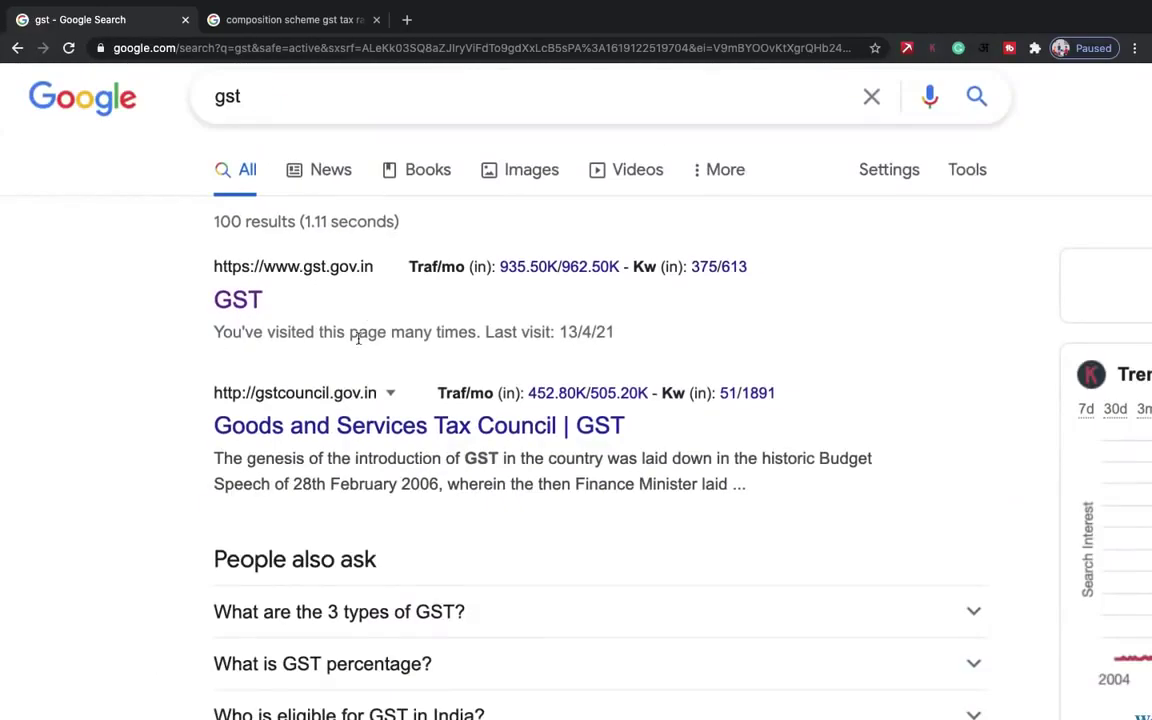
pyautogui.click(200, 274)
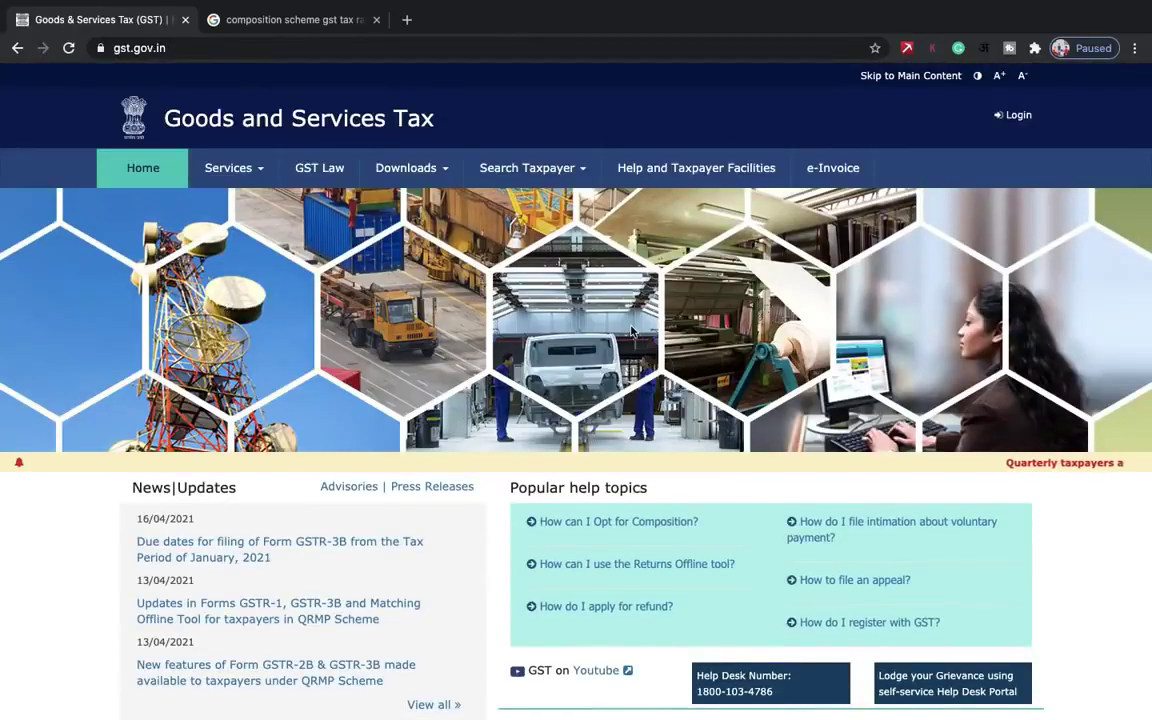
# - Follow Register Now under Taxpayers (Normal/TDS/TCS) on the gst.gov.in homepage
pyautogui.scroll(-2, 631, 331)
pyautogui.scroll(2, 631, 331)
pyautogui.scroll(-5, 630, 328)
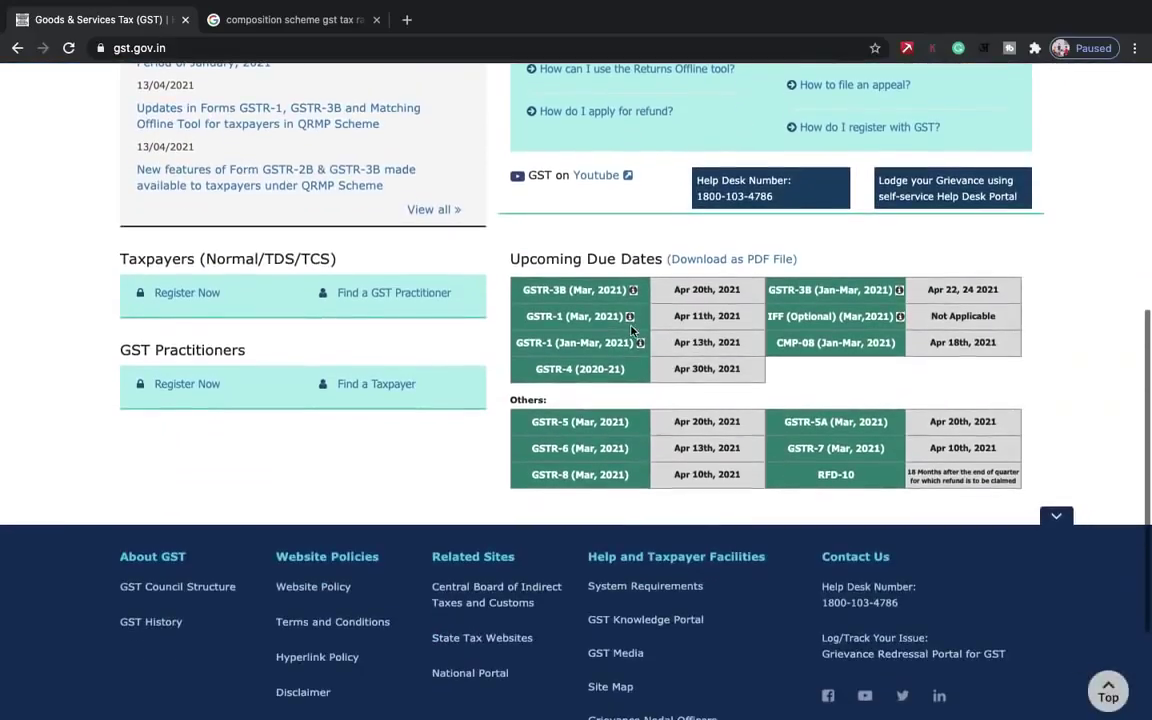
pyautogui.scroll(5, 424, 256)
pyautogui.scroll(-4, 424, 256)
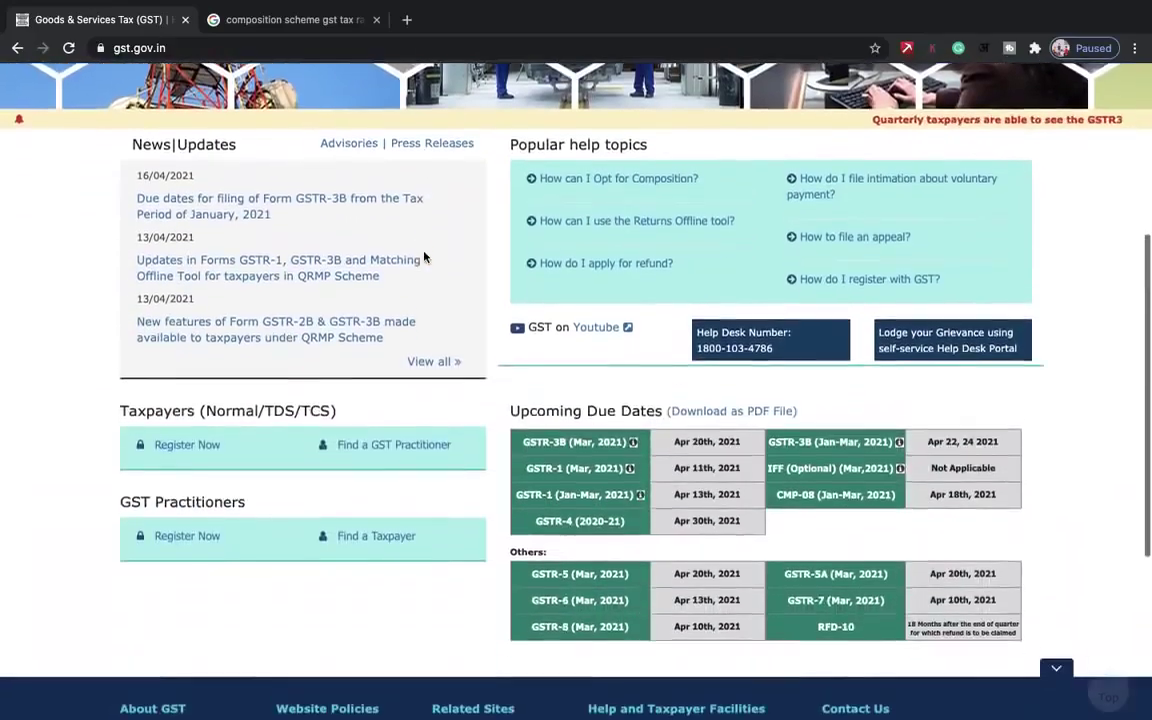
pyautogui.scroll(5, 424, 254)
pyautogui.hscroll(-2, 424, 252)
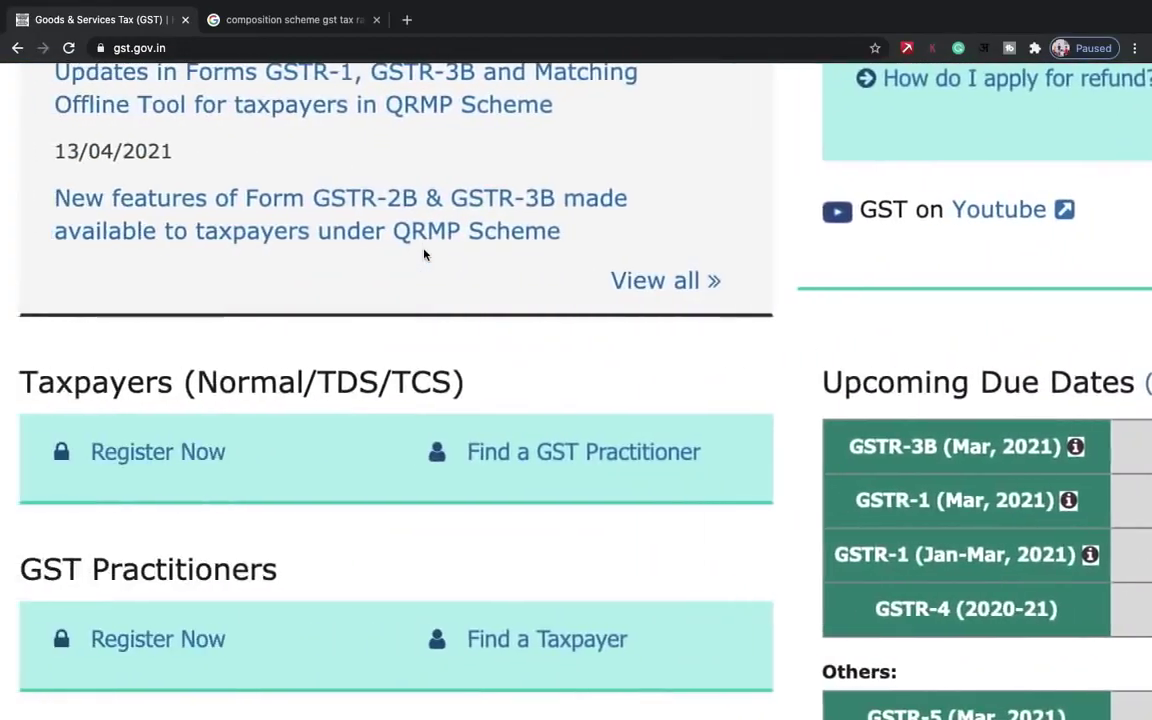
pyautogui.scroll(-1, 424, 250)
pyautogui.scroll(-1, 424, 250)
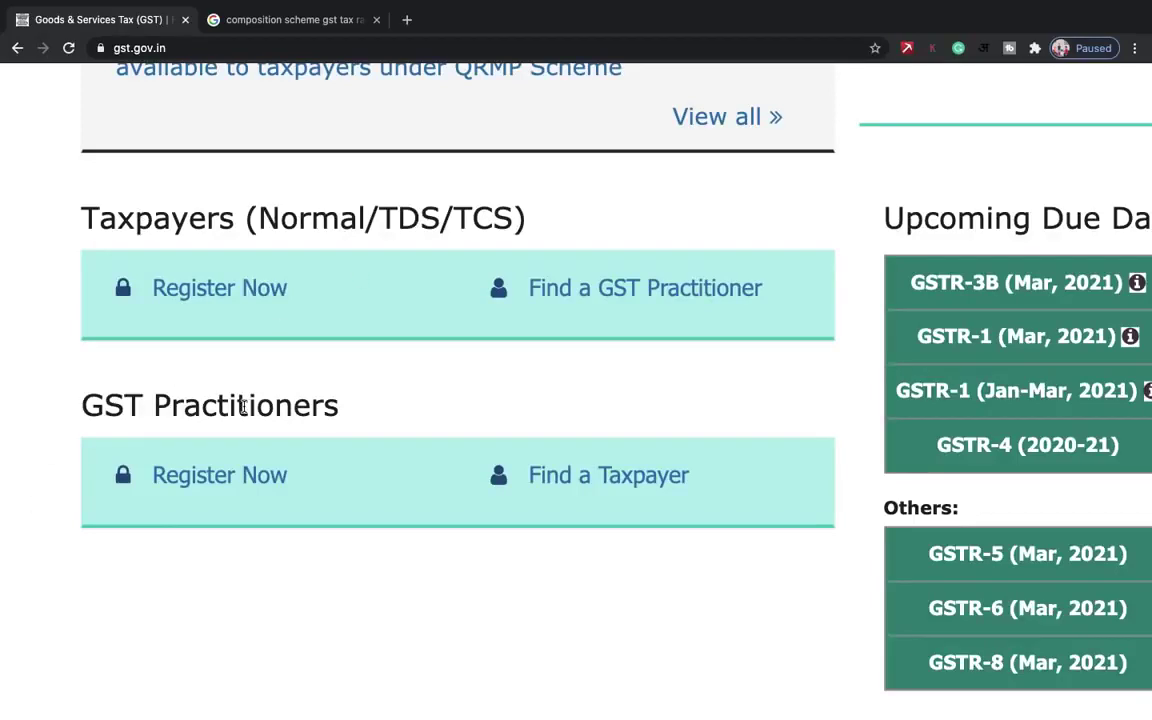
pyautogui.scroll(-3, 243, 406)
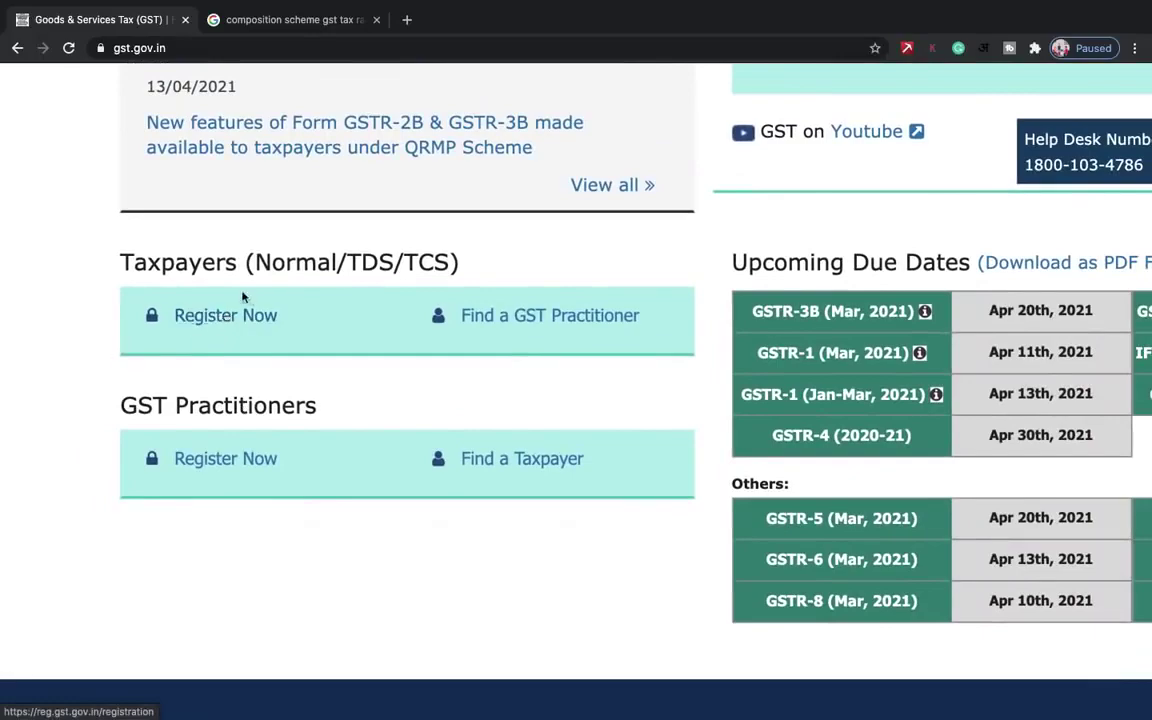
pyautogui.click(224, 318)
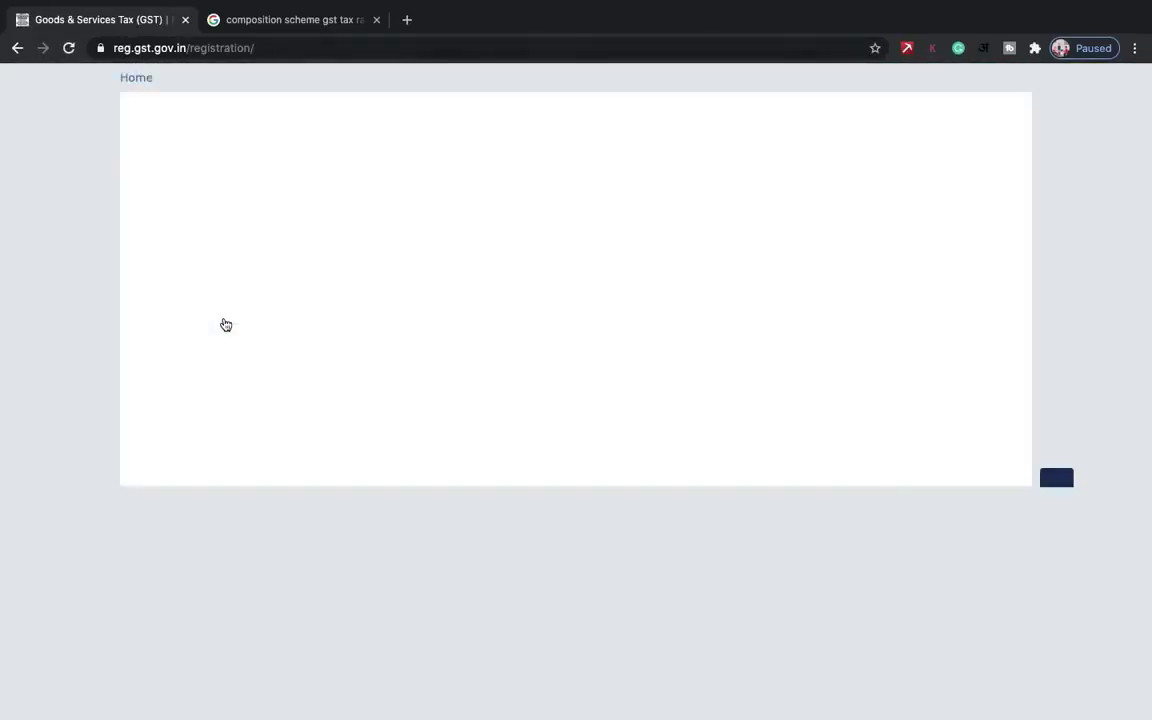
# - Choose Taxpayer as applicant type, Delhi as state and West Delhi as district
pyautogui.scroll(-1, 667, 446)
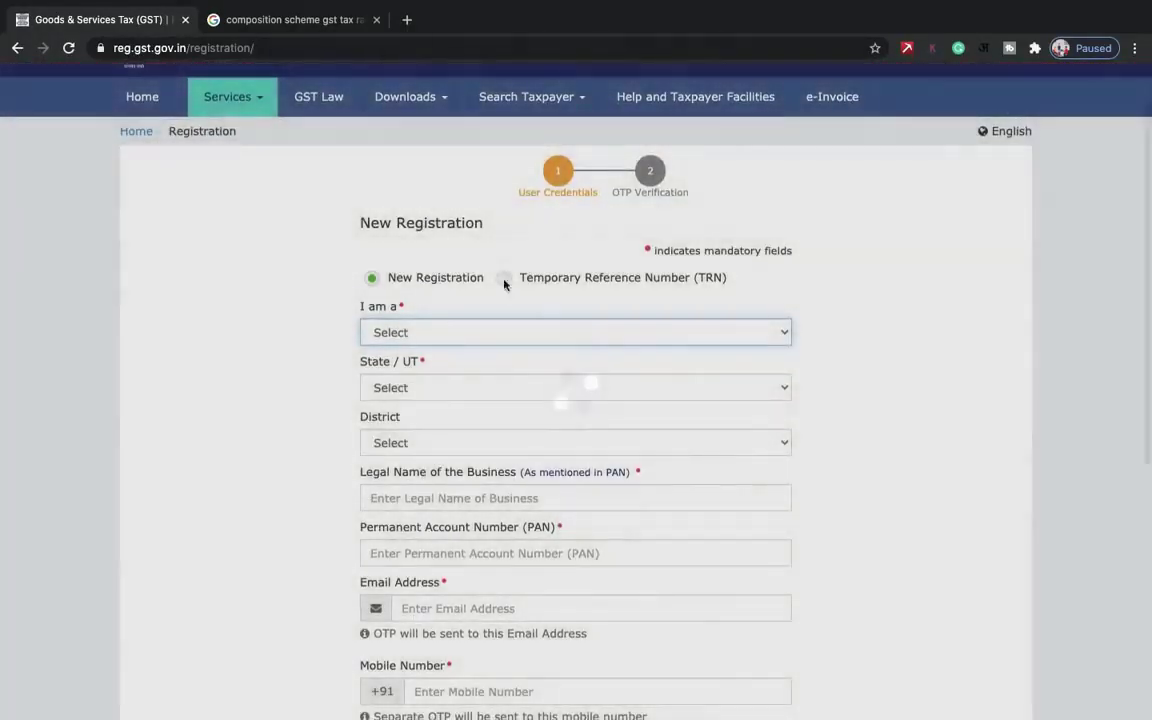
pyautogui.scroll(-3, 496, 303)
pyautogui.click(459, 213)
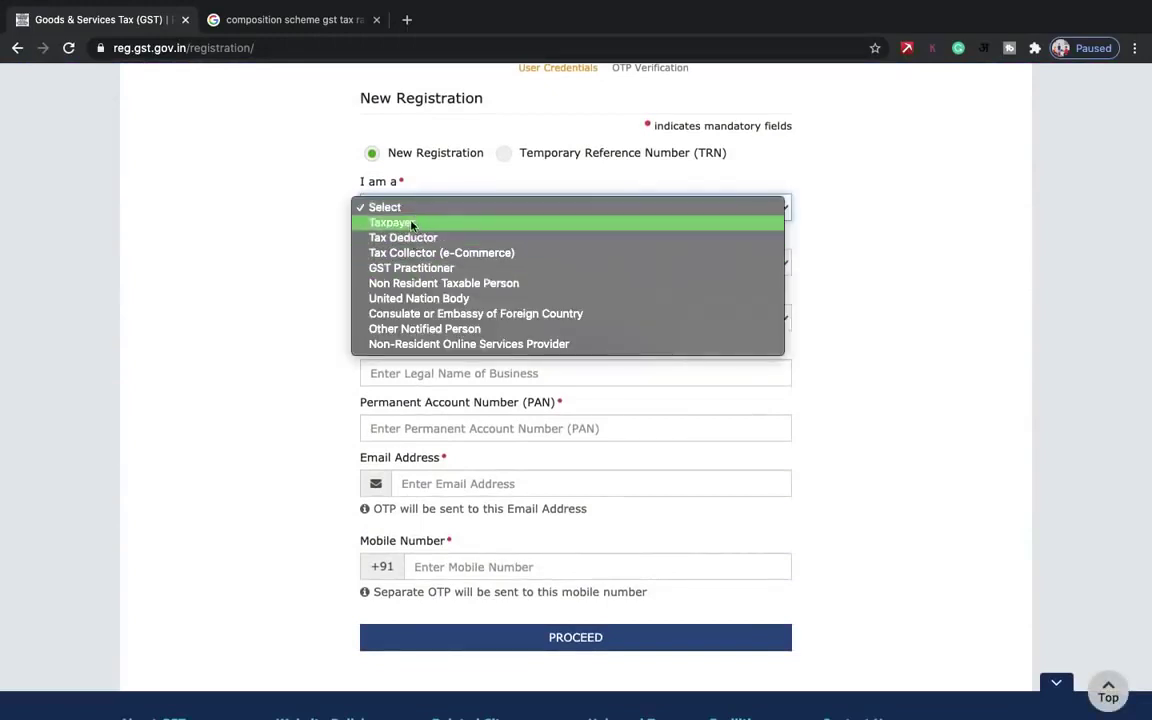
pyautogui.click(411, 223)
pyautogui.scroll(-3, 527, 226)
pyautogui.click(443, 148)
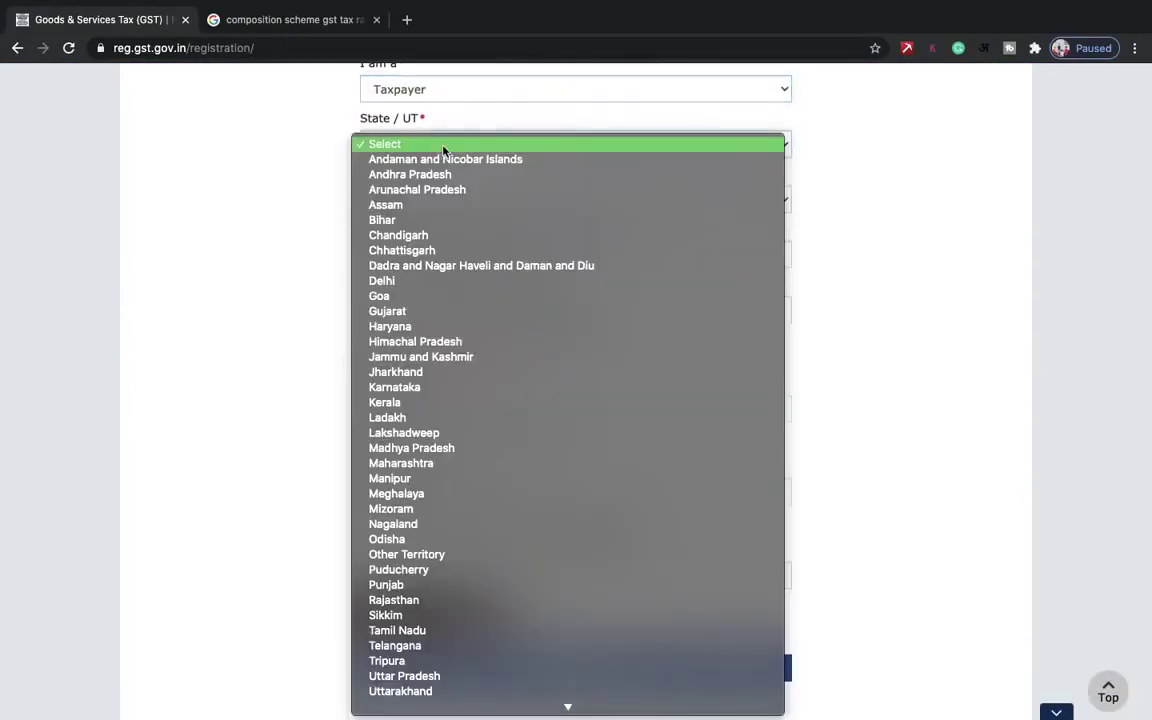
pyautogui.press('g')
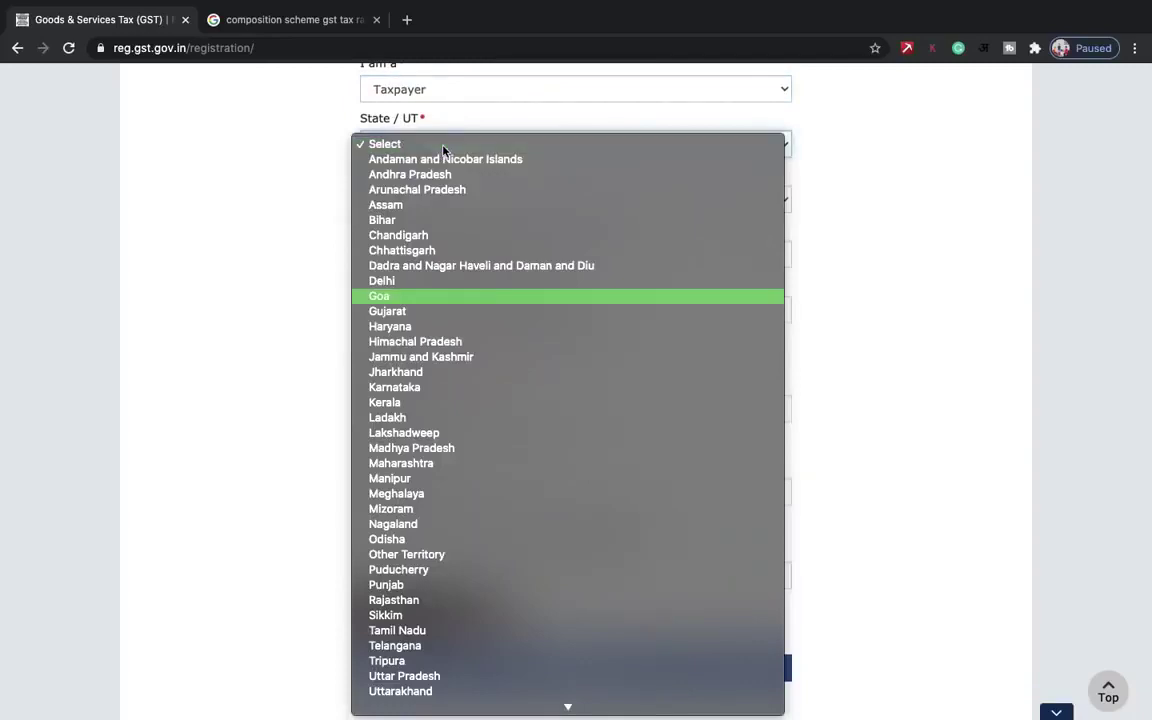
pyautogui.click(381, 280)
pyautogui.click(406, 226)
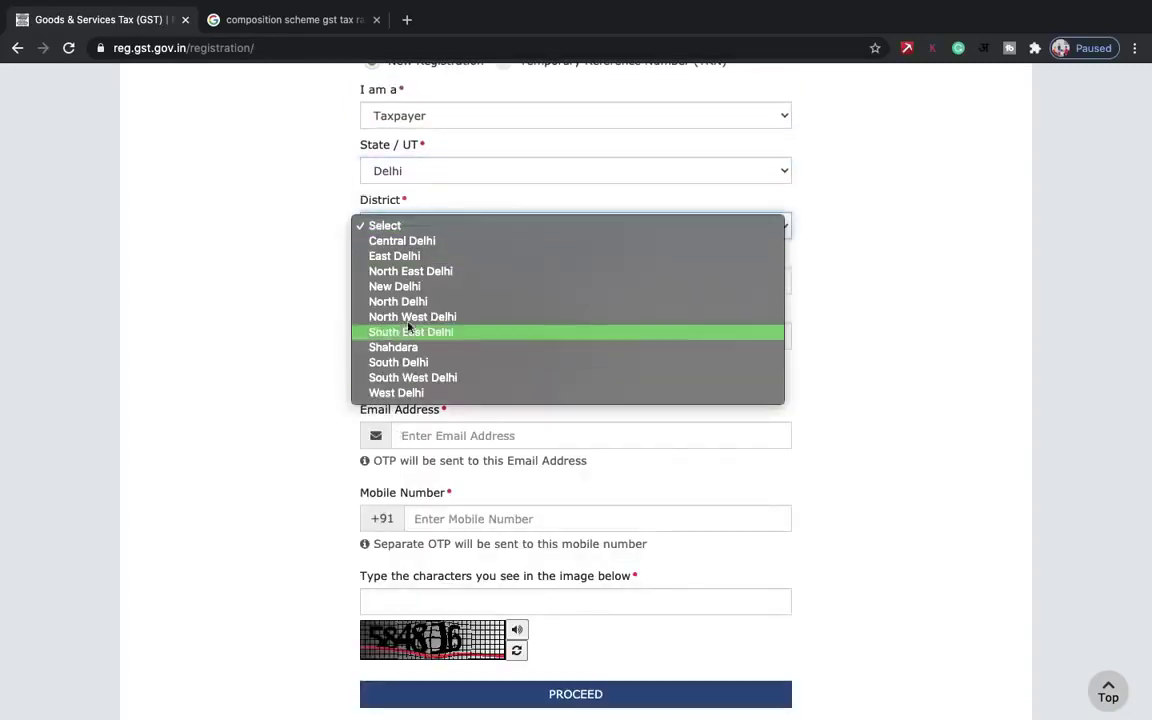
pyautogui.click(398, 392)
# - Enter the applicant's legal name, PAN, email and mobile number, then proceed to OTP verification
pyautogui.scroll(-2, 418, 398)
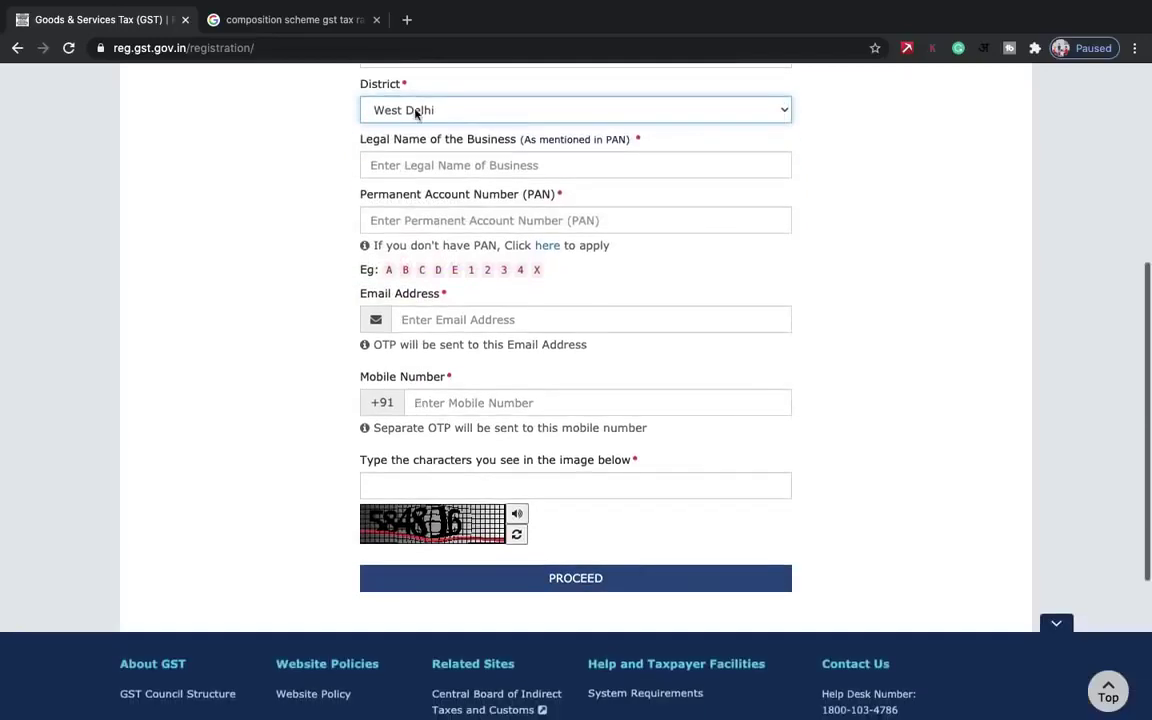
pyautogui.click(386, 168)
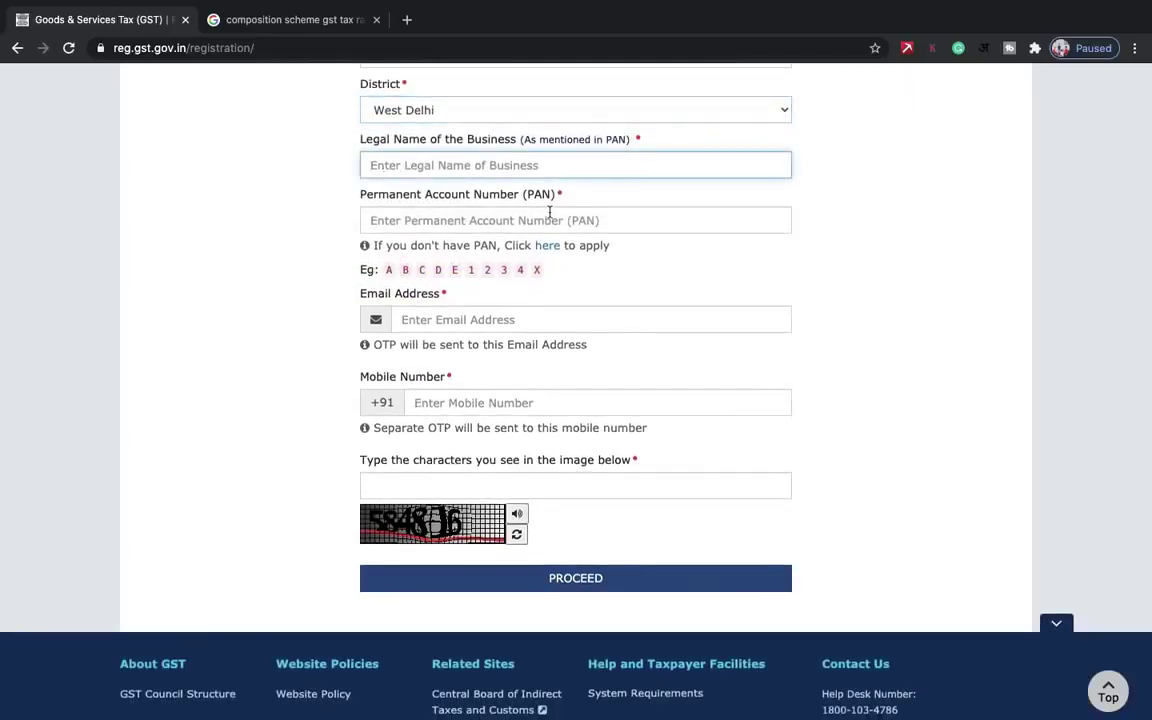
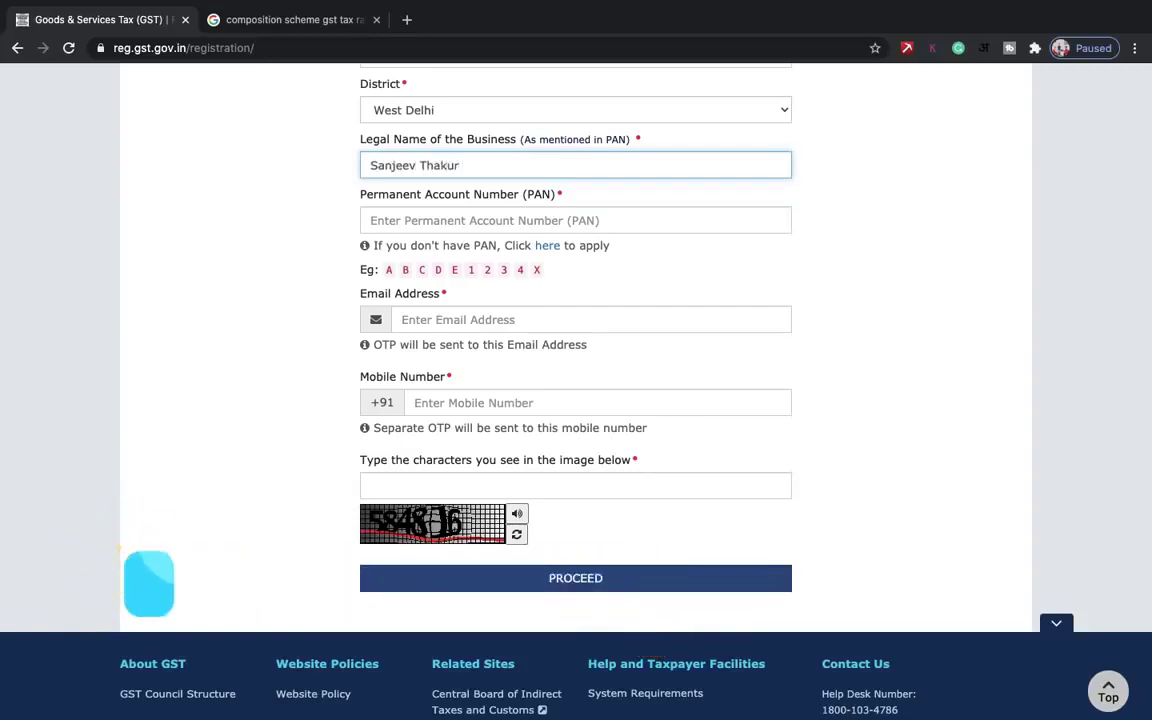
pyautogui.click(559, 221)
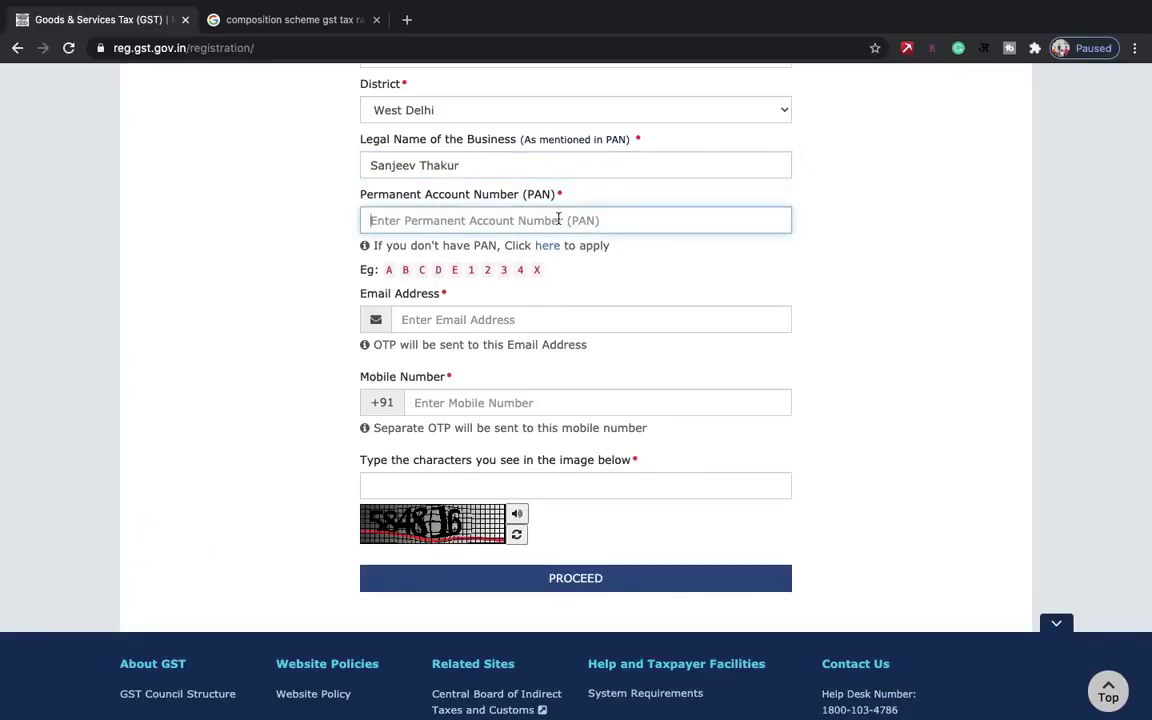
pyautogui.click(529, 318)
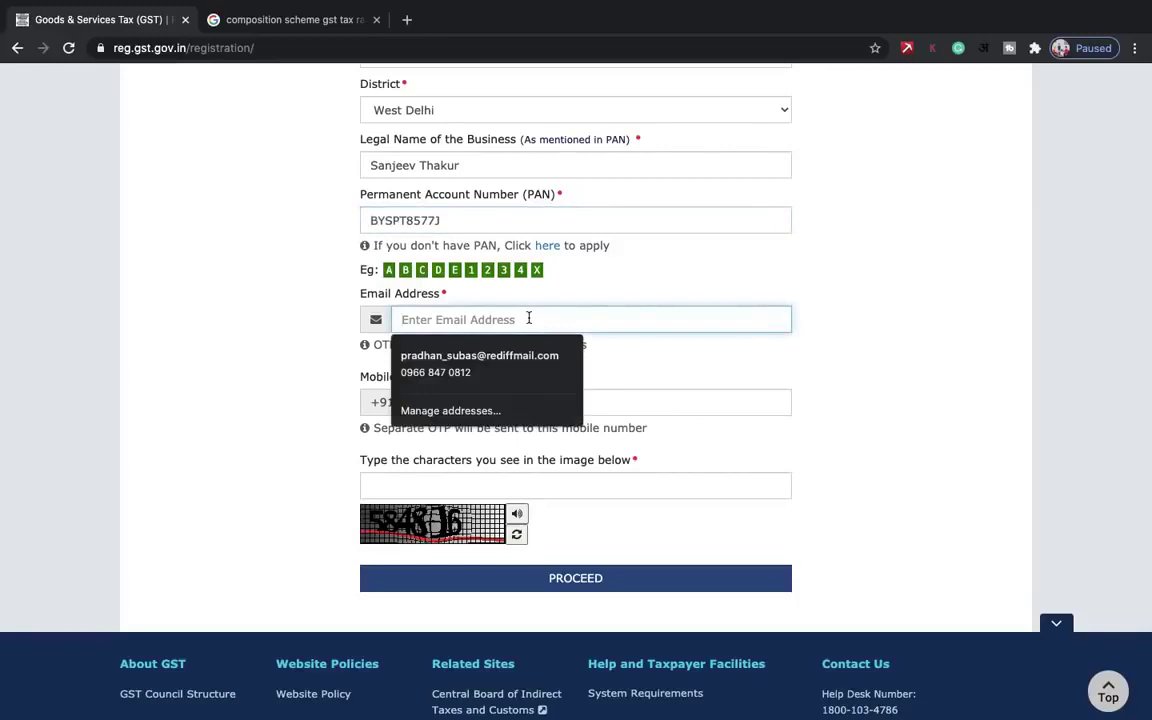
pyautogui.write('sr')
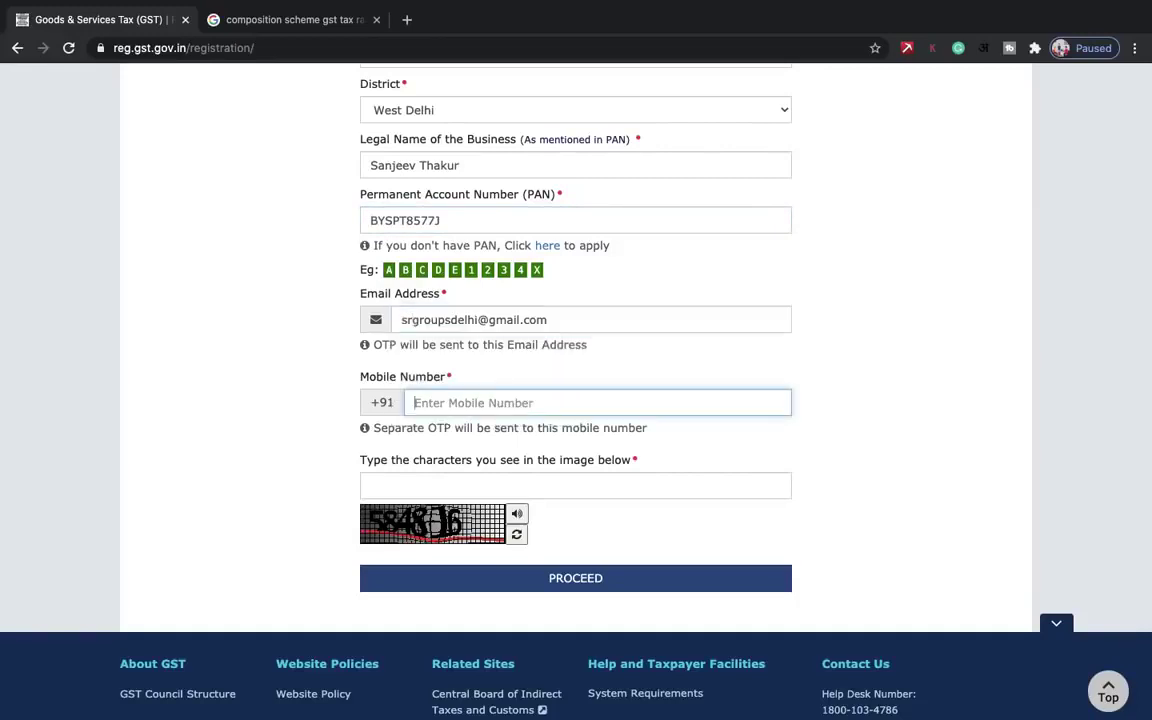
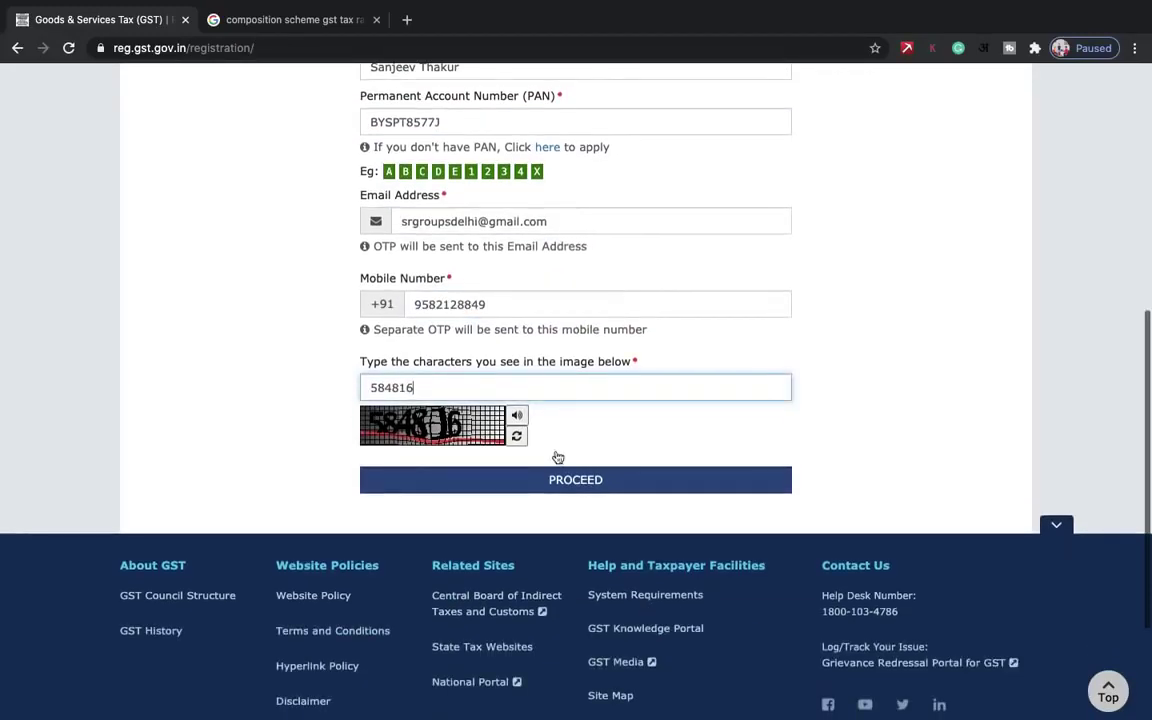
pyautogui.click(561, 487)
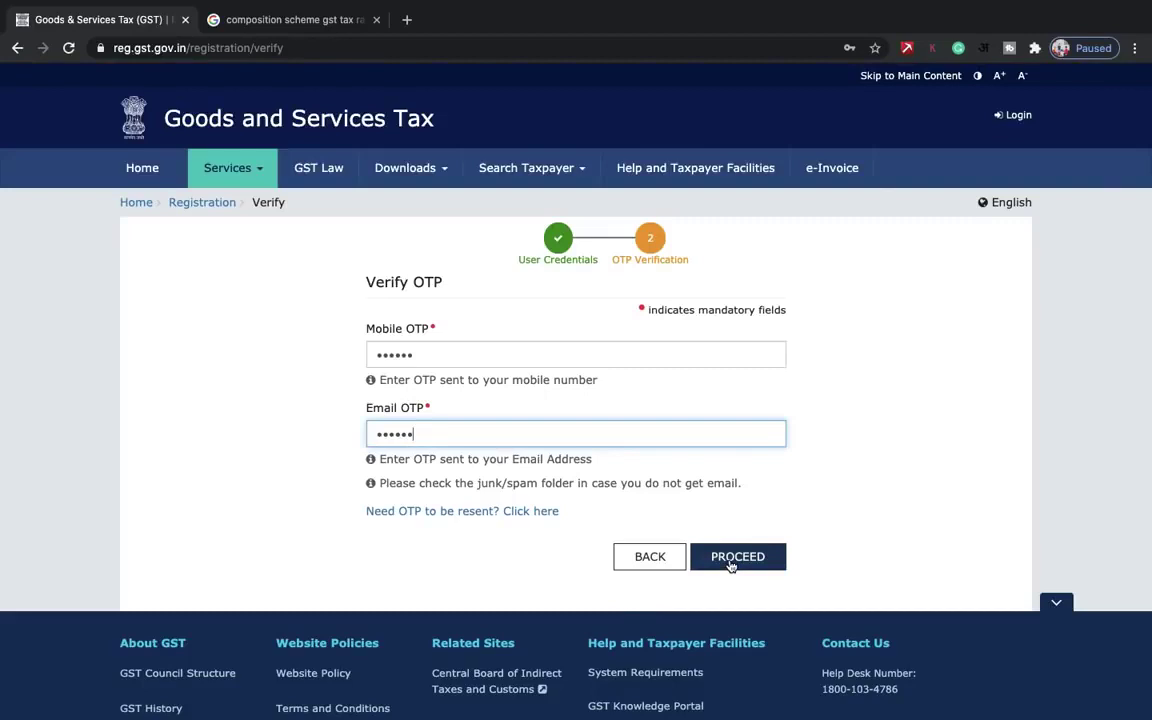
# - Submit the mobile and email OTPs and copy the issued Temporary Reference Number
pyautogui.click(731, 561)
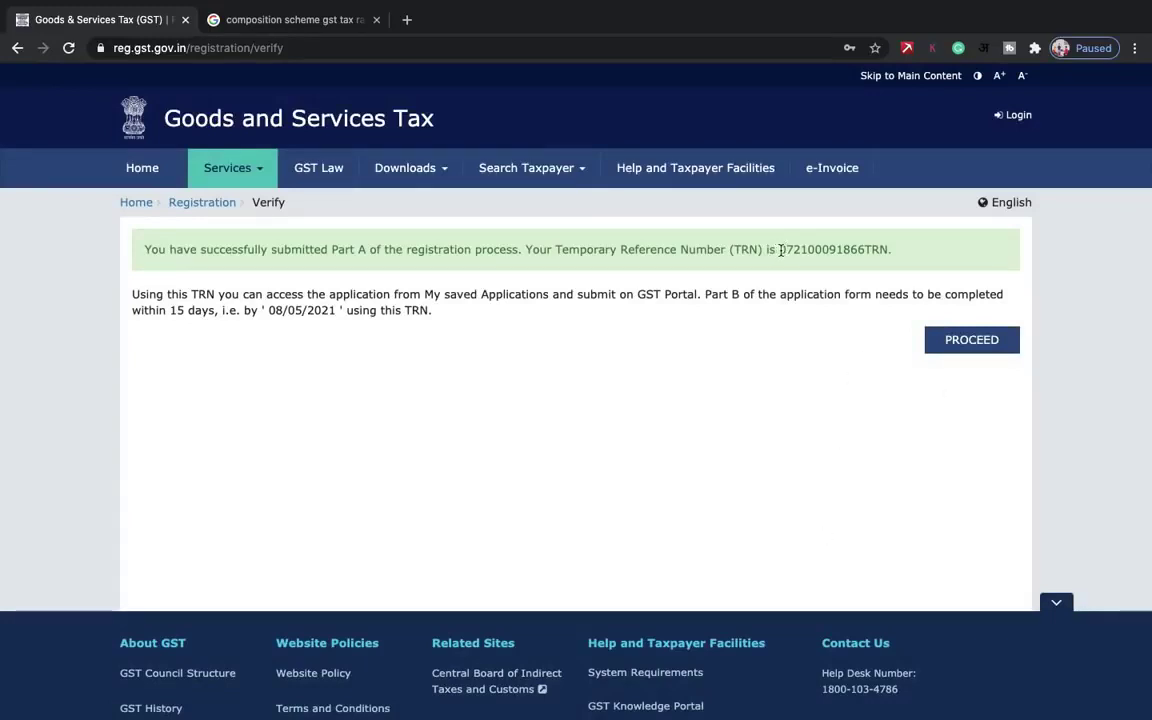
pyautogui.moveTo(779, 251); pyautogui.dragTo(860, 251)
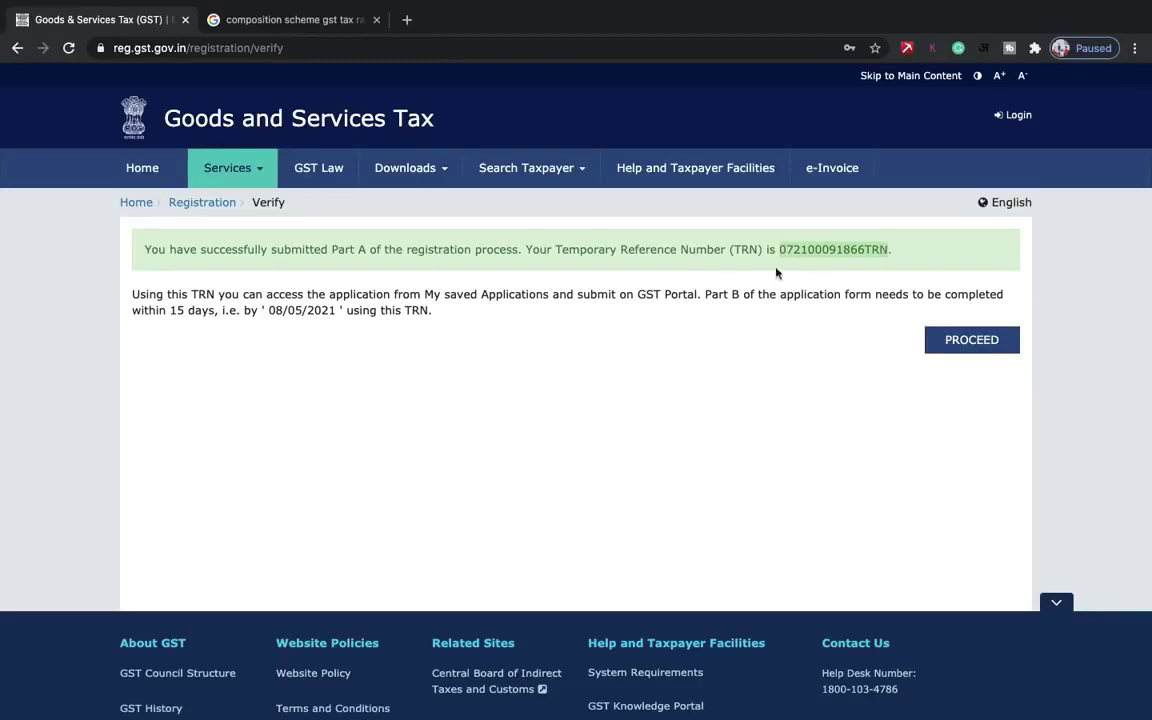
pyautogui.scroll(-1, 771, 283)
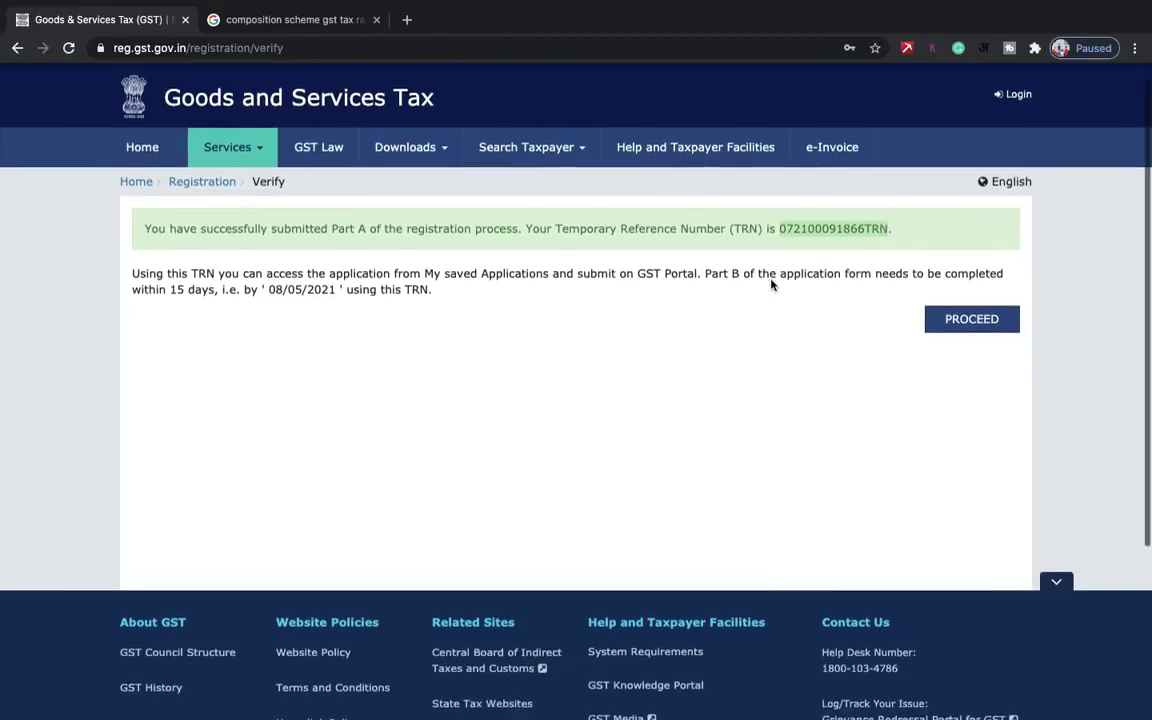
# - Log in with the copied TRN, the CAPTCHA and the received OTP to reach the dashboard
pyautogui.click(985, 328)
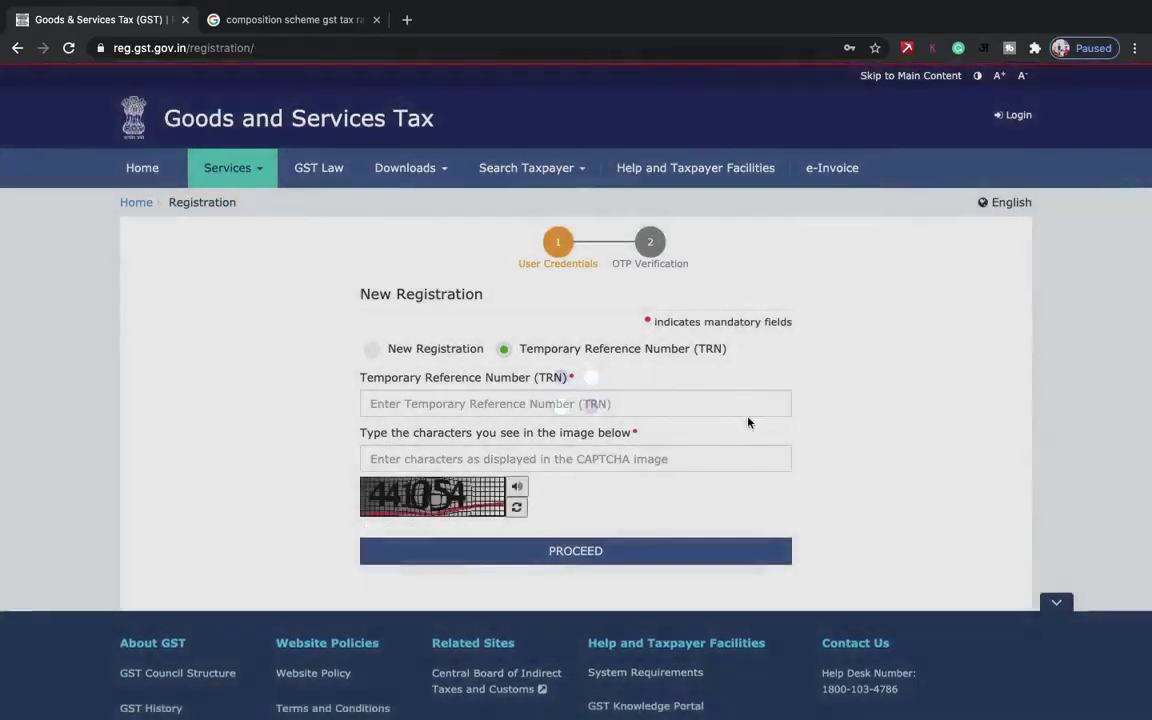
pyautogui.scroll(-2, 718, 433)
pyautogui.click(611, 345)
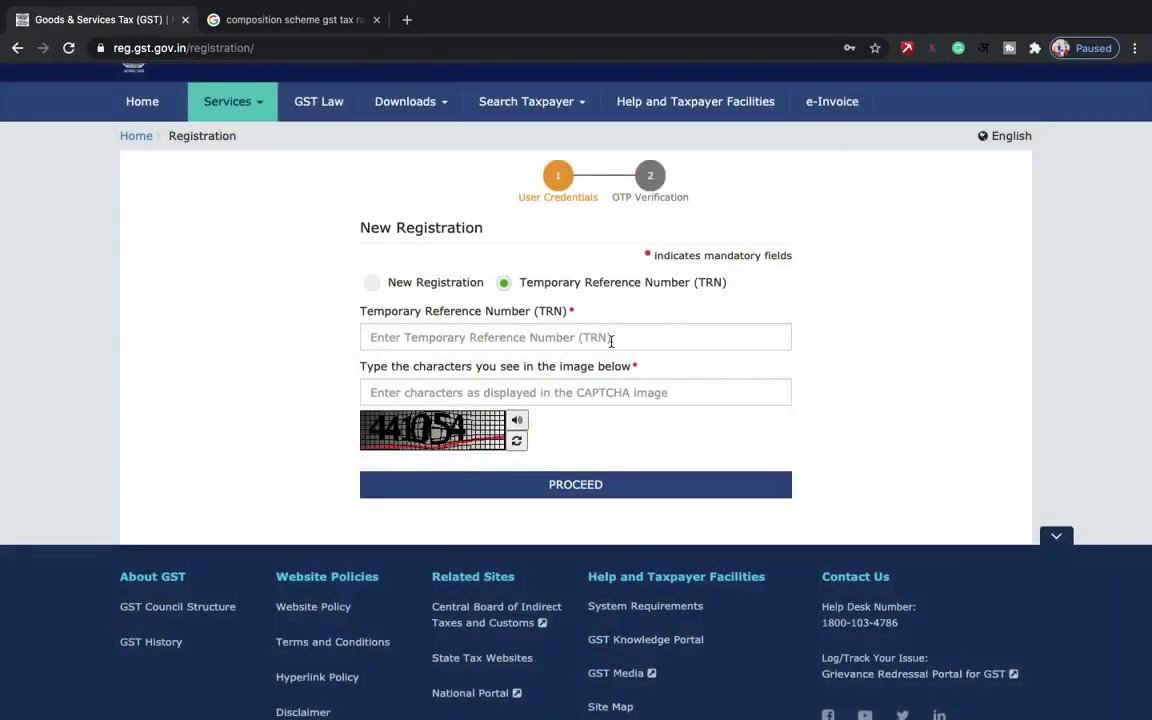
pyautogui.press('super+v')
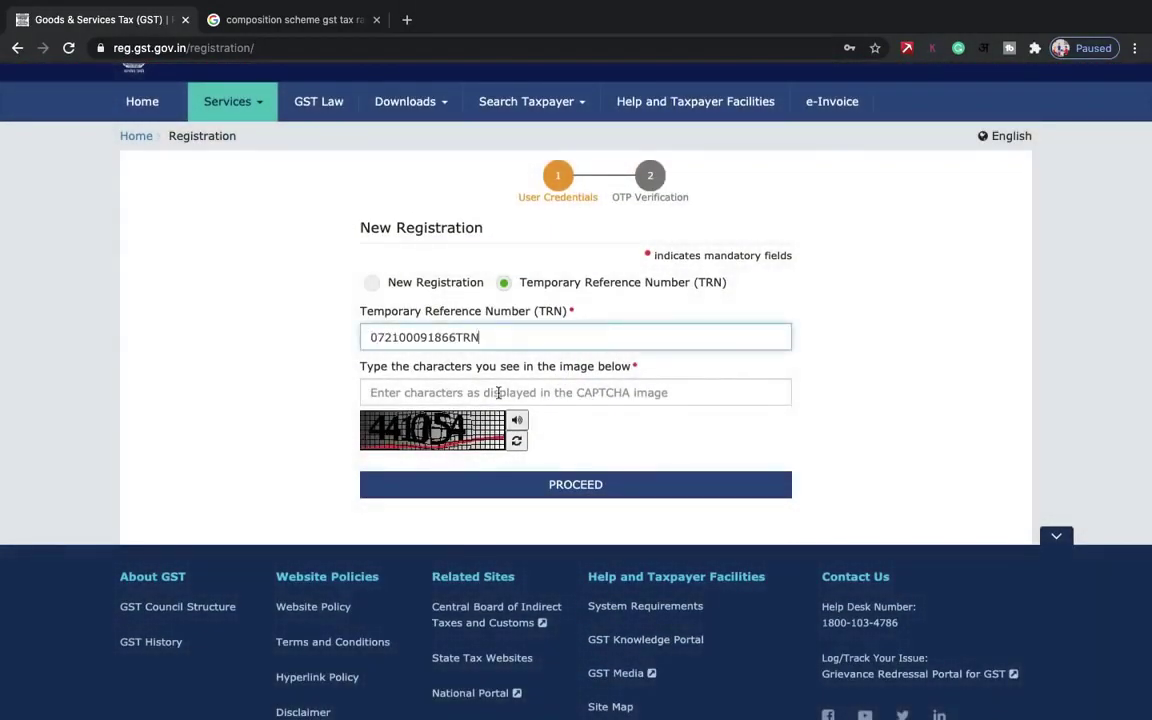
pyautogui.click(498, 393)
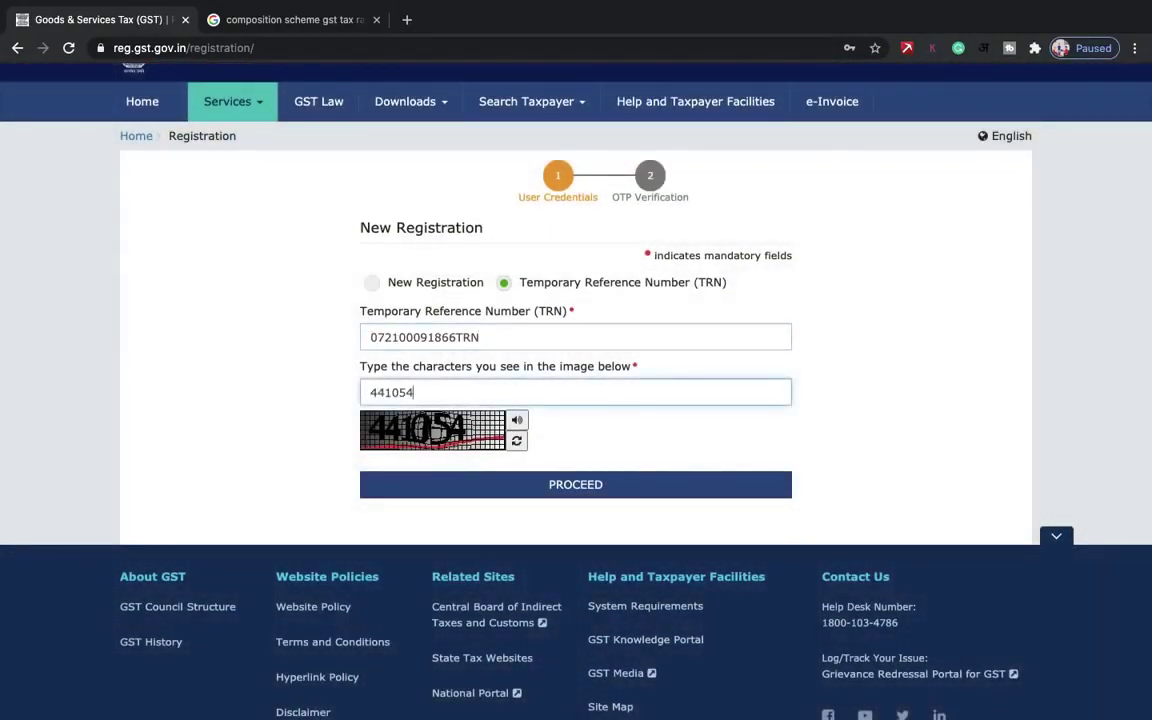
pyautogui.click(518, 484)
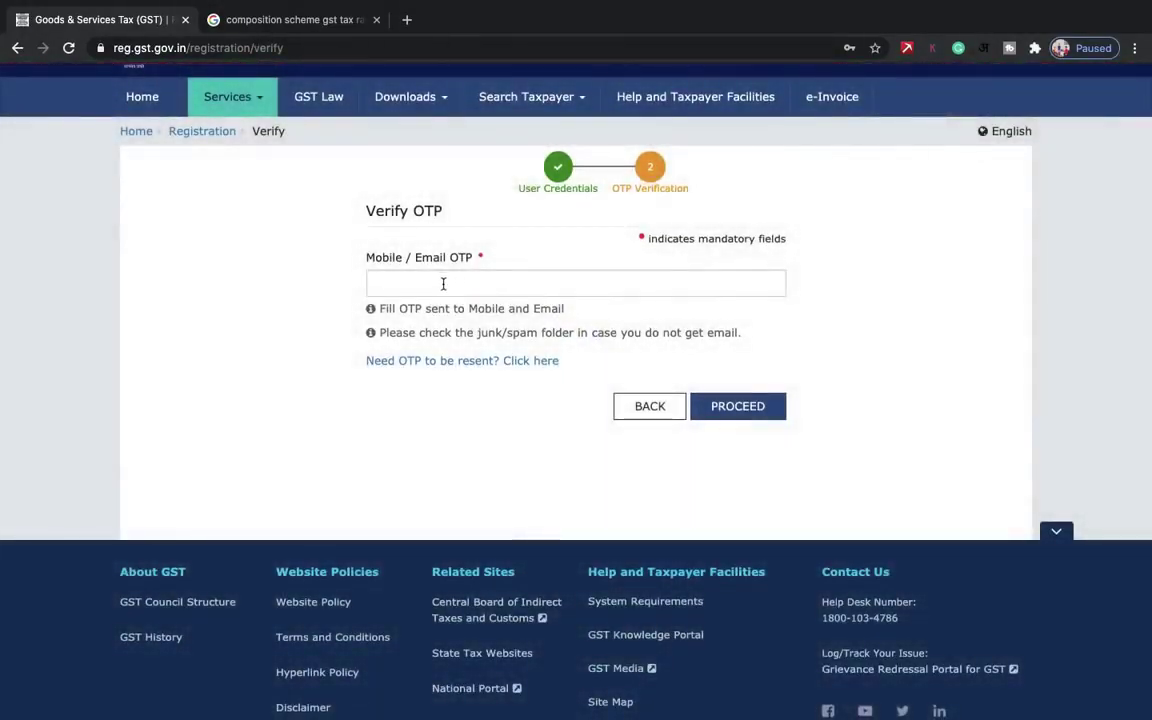
pyautogui.click(443, 284)
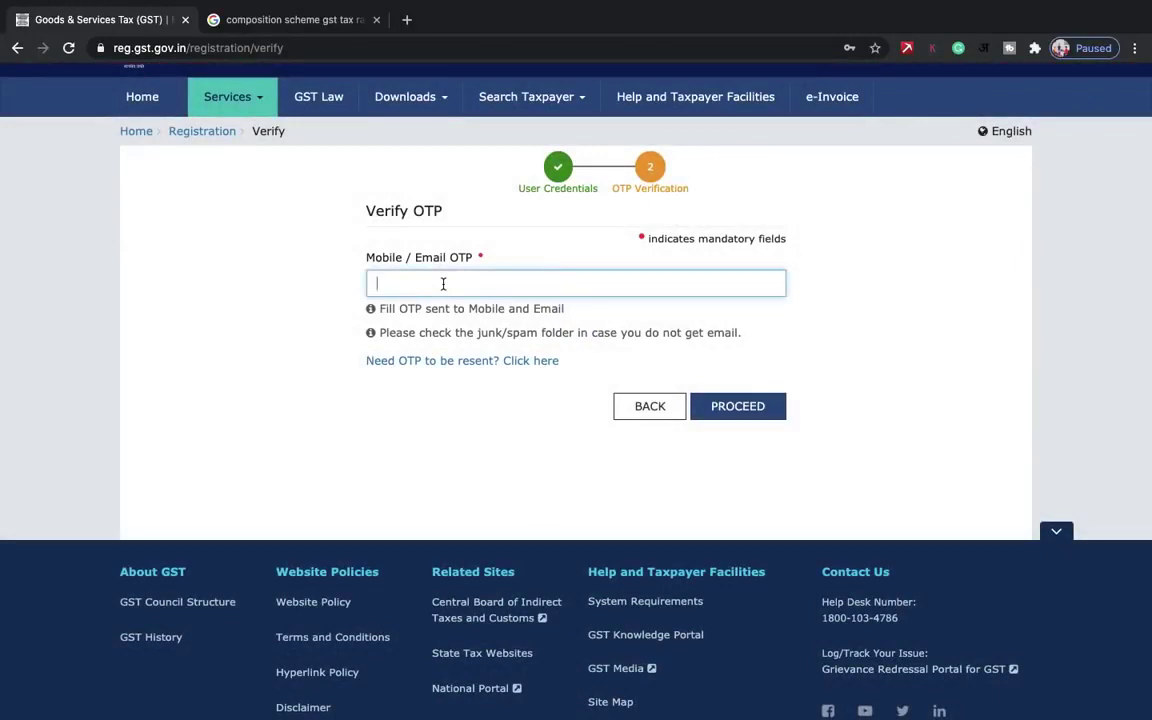
pyautogui.press('super+v')
pyautogui.click(714, 414)
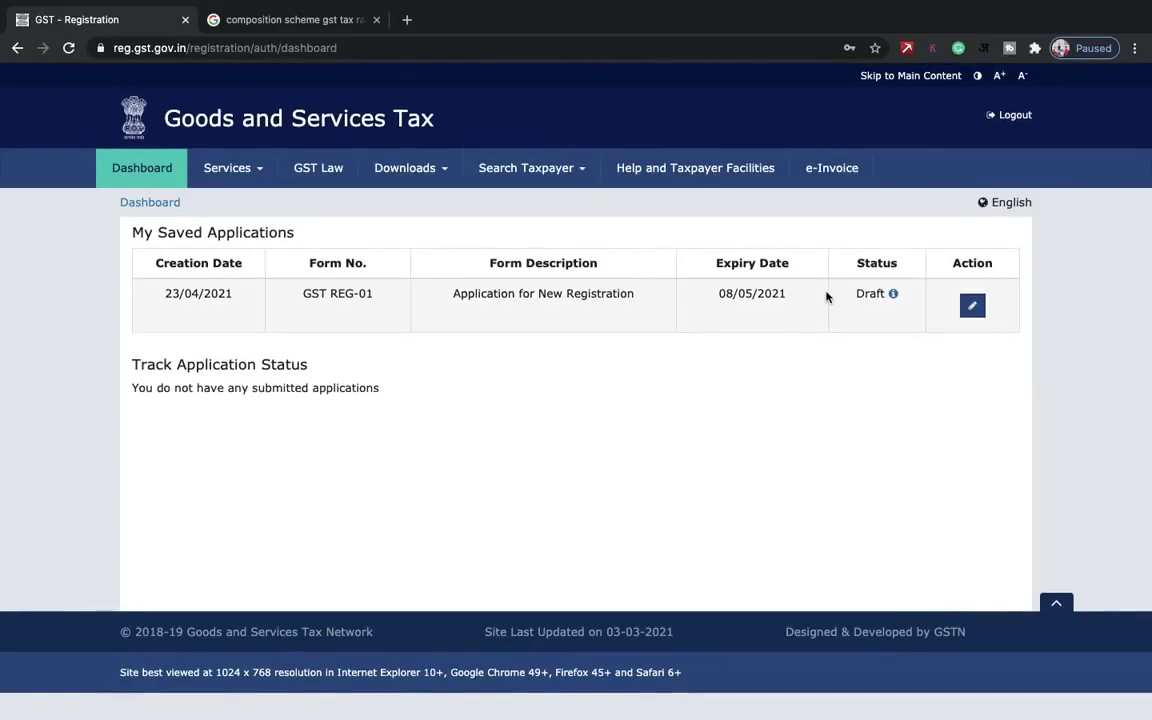
# - Edit the draft, entering trade name FEZZORA ELEVATORE and Proprietorship as constitution of business
pyautogui.click(972, 307)
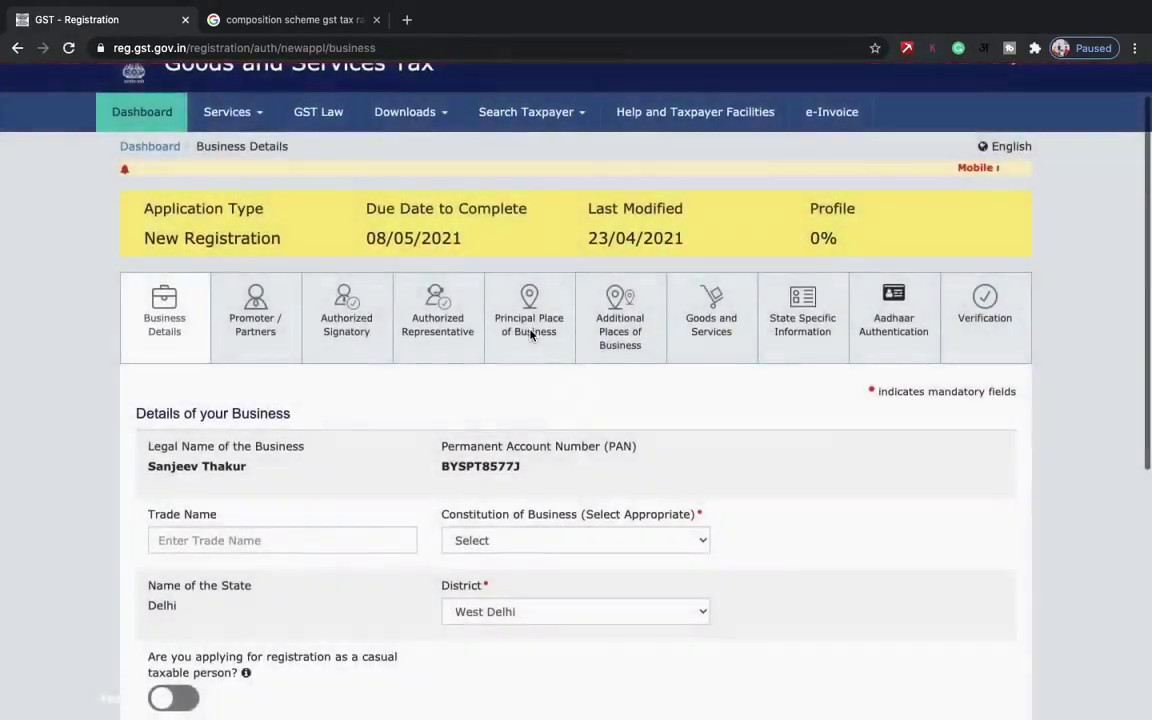
pyautogui.scroll(-3, 530, 335)
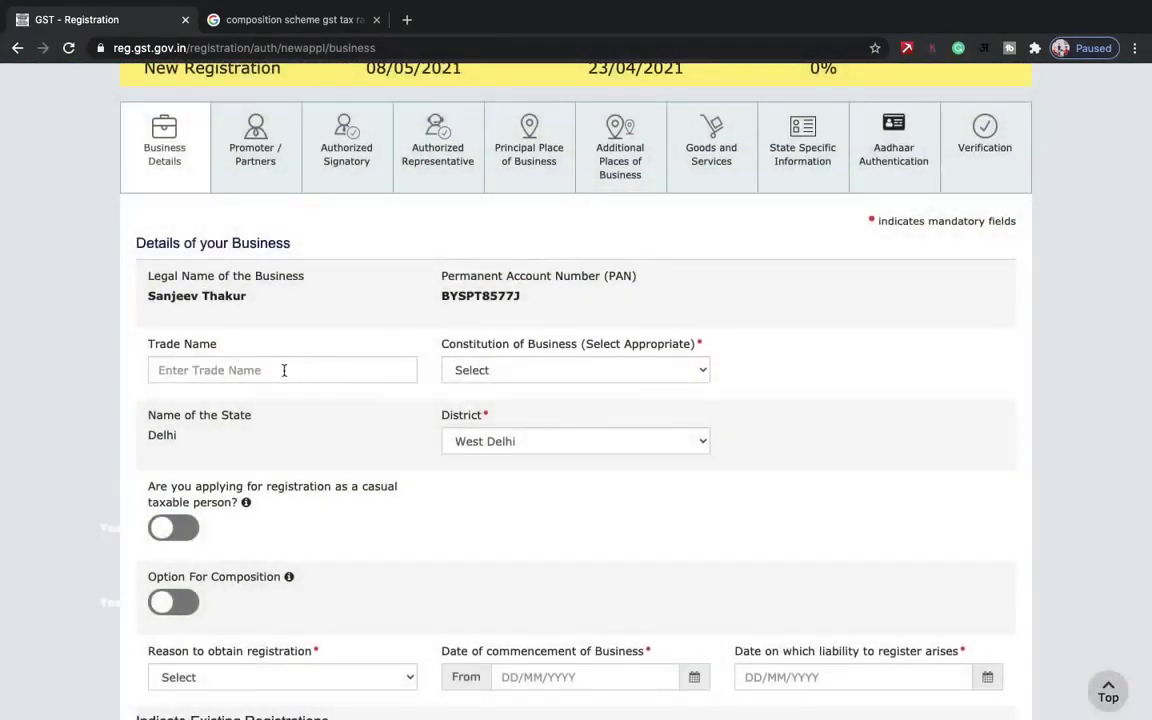
pyautogui.click(284, 370)
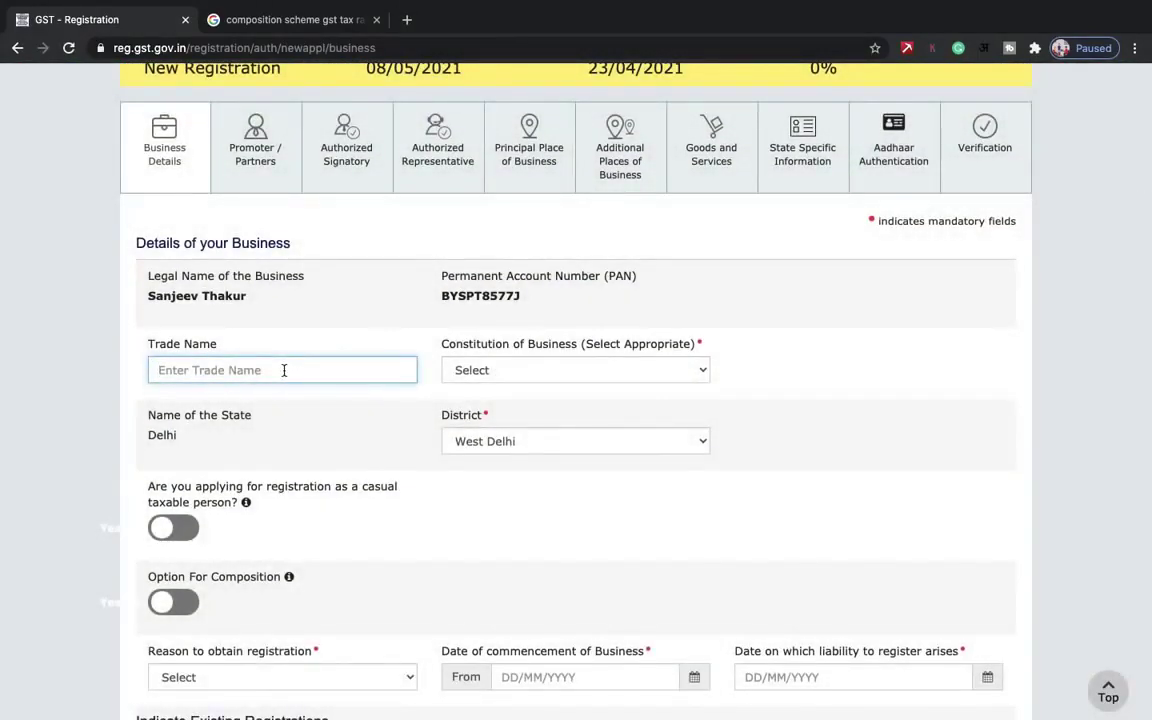
pyautogui.write('FE')
pyautogui.press('BackSpace')
pyautogui.press('BackSpace')
pyautogui.write('FEZZORA ELEVATORE')
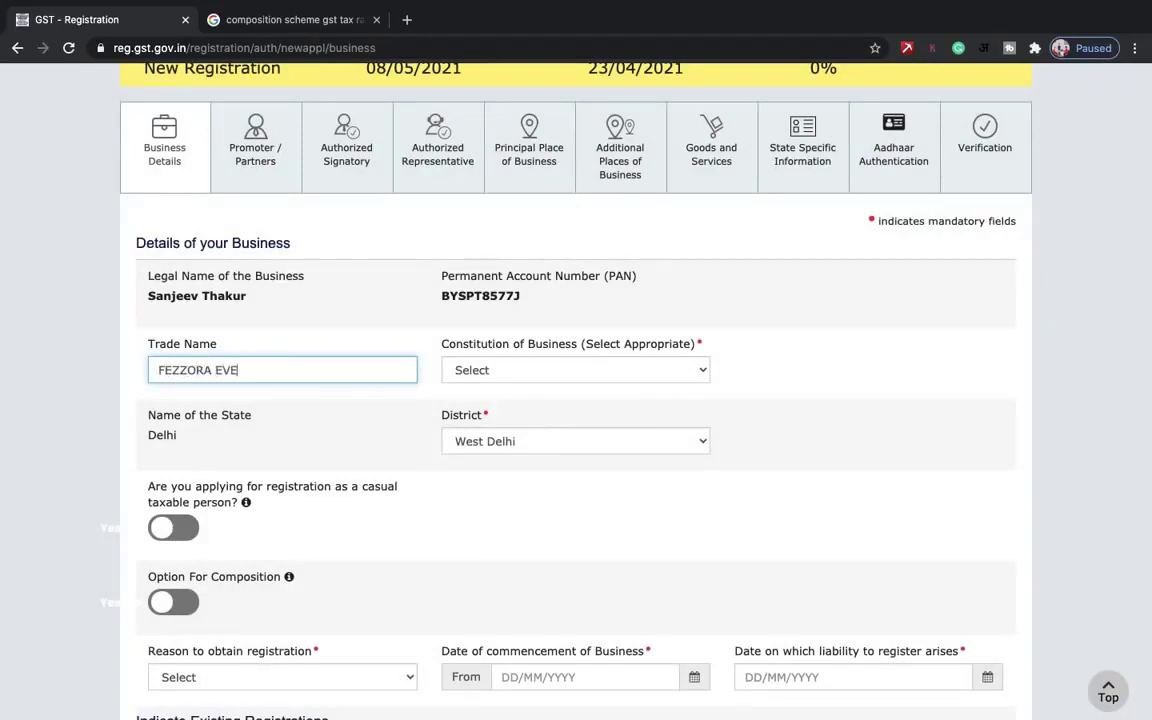
pyautogui.scroll(-2, 575, 400)
pyautogui.click(500, 270)
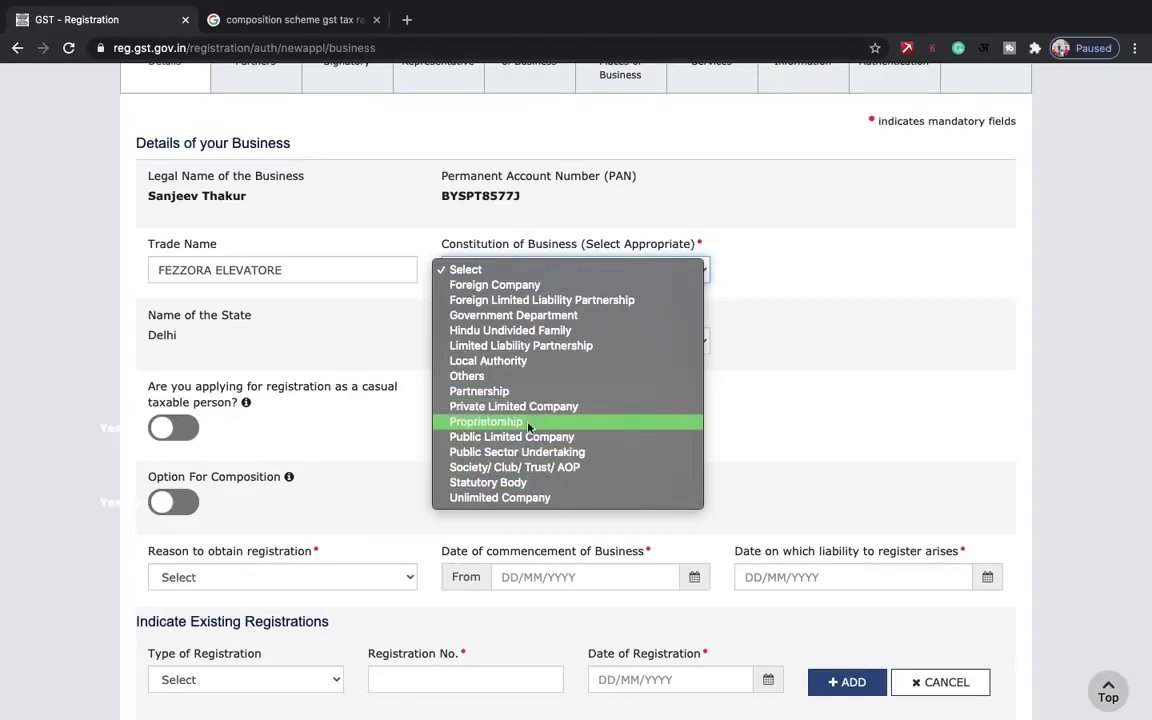
pyautogui.click(528, 427)
# - Select Inter-State supply as the reason to obtain registration
pyautogui.scroll(-2, 622, 417)
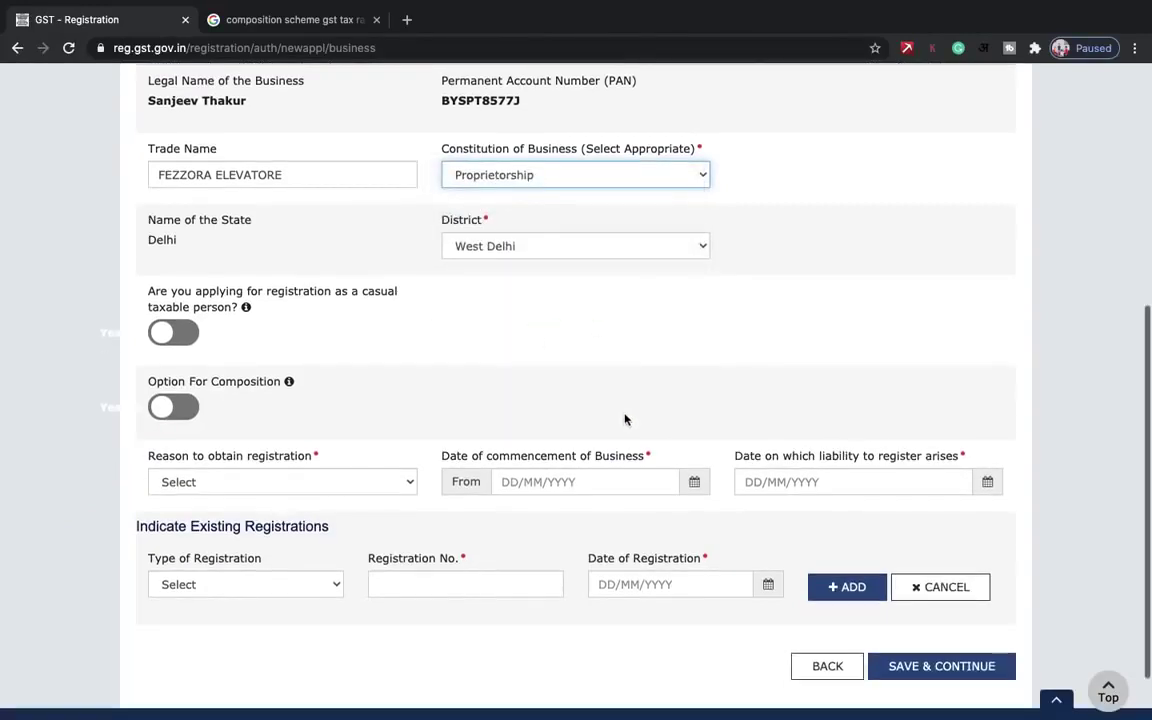
pyautogui.scroll(-2, 591, 244)
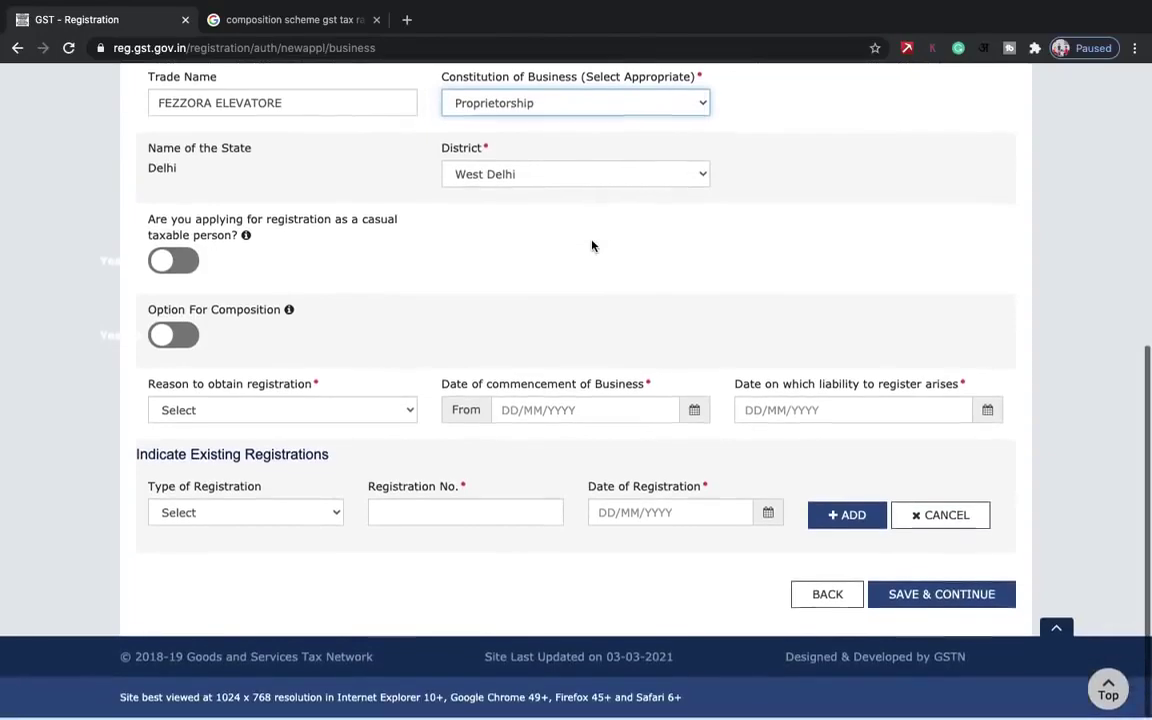
pyautogui.scroll(6, 540, 367)
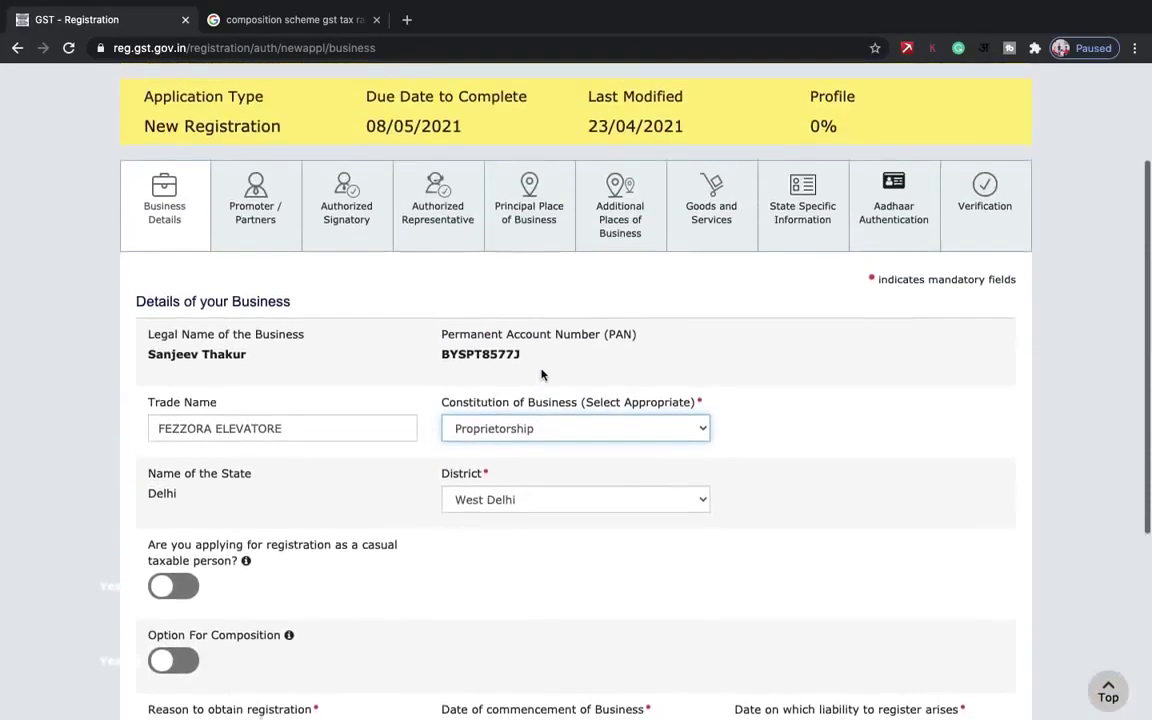
pyautogui.scroll(-5, 541, 375)
pyautogui.scroll(6, 541, 375)
pyautogui.scroll(-7, 542, 375)
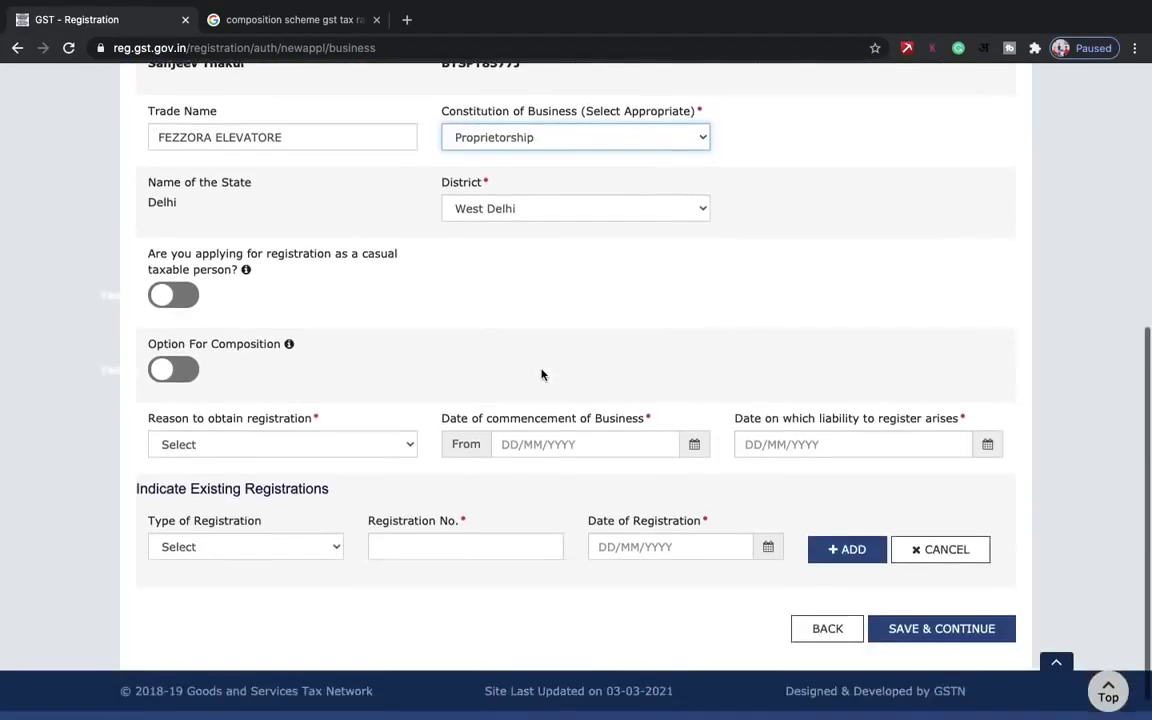
pyautogui.click(280, 412)
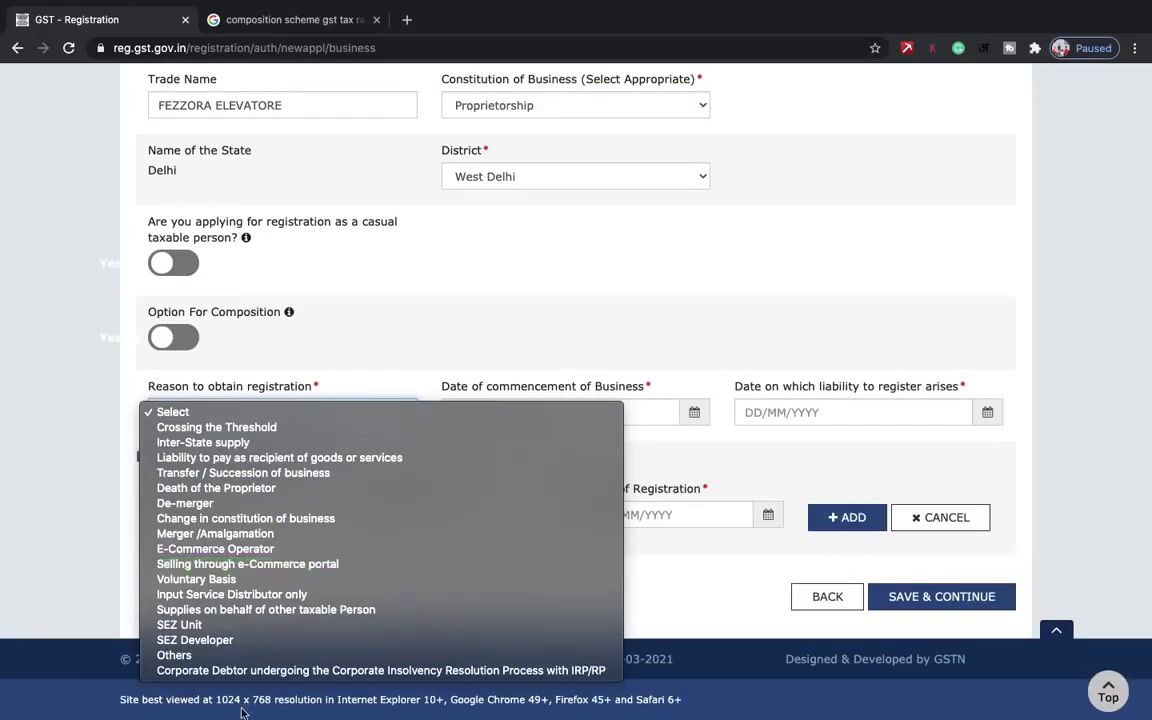
pyautogui.click(264, 447)
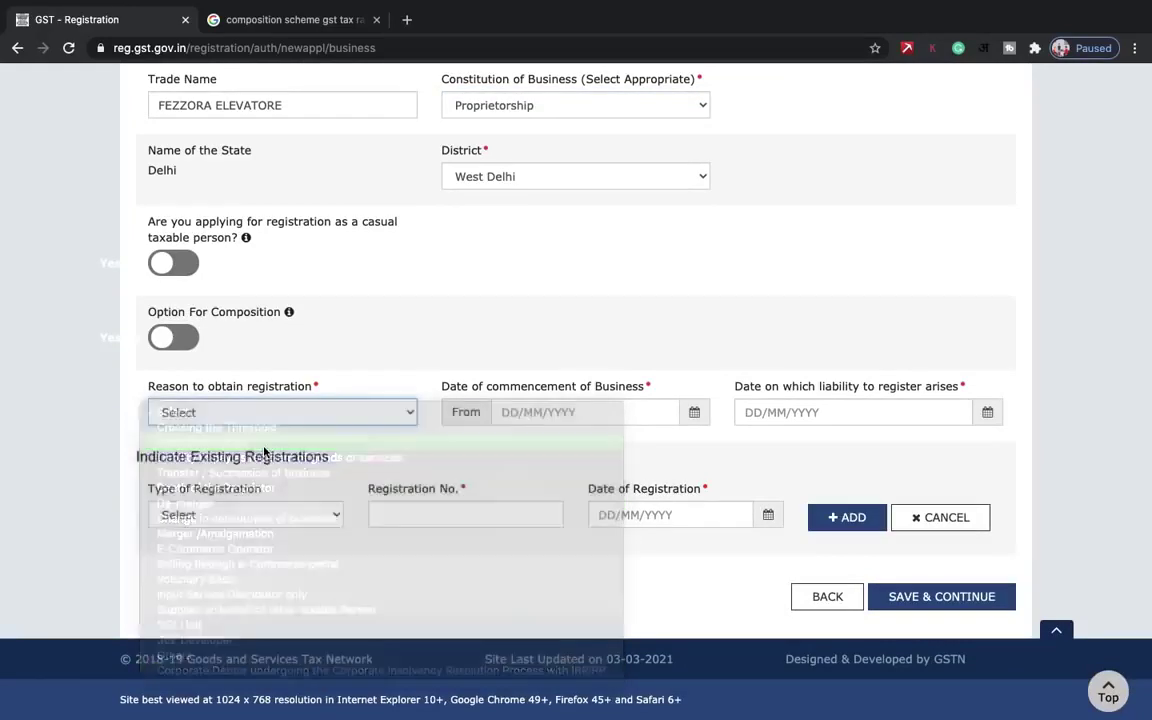
# - Set the commencement and liability dates to 01/04/2021 and save the business details
pyautogui.click(700, 425)
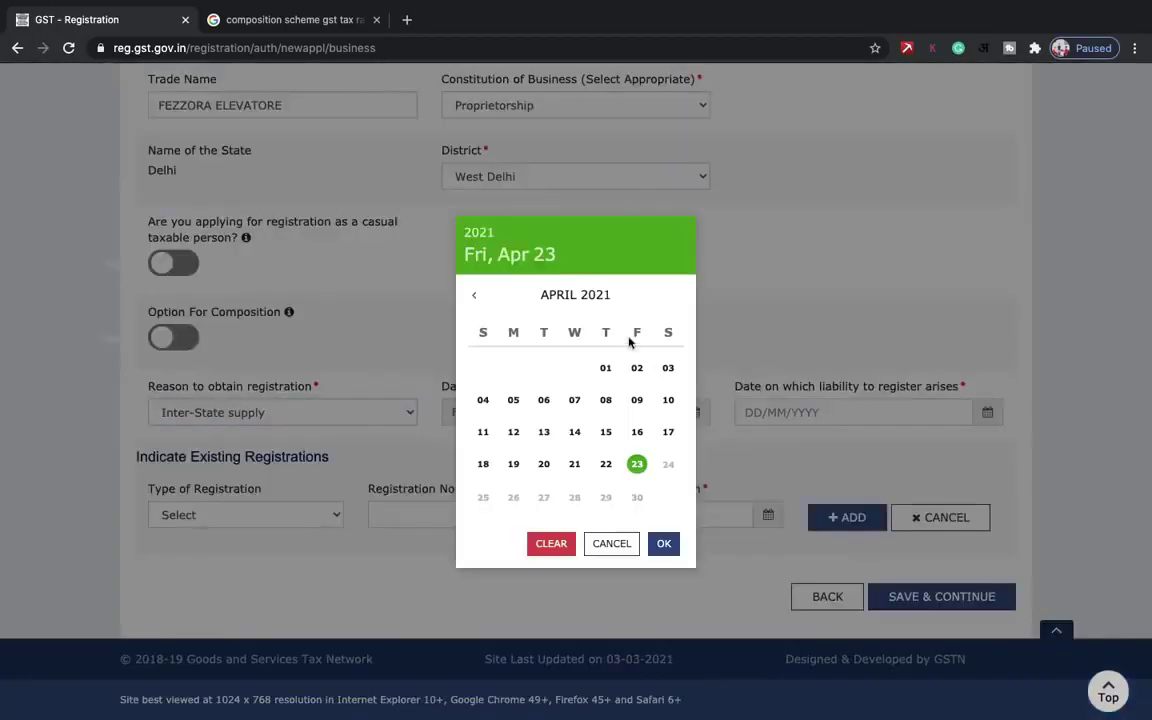
pyautogui.click(637, 464)
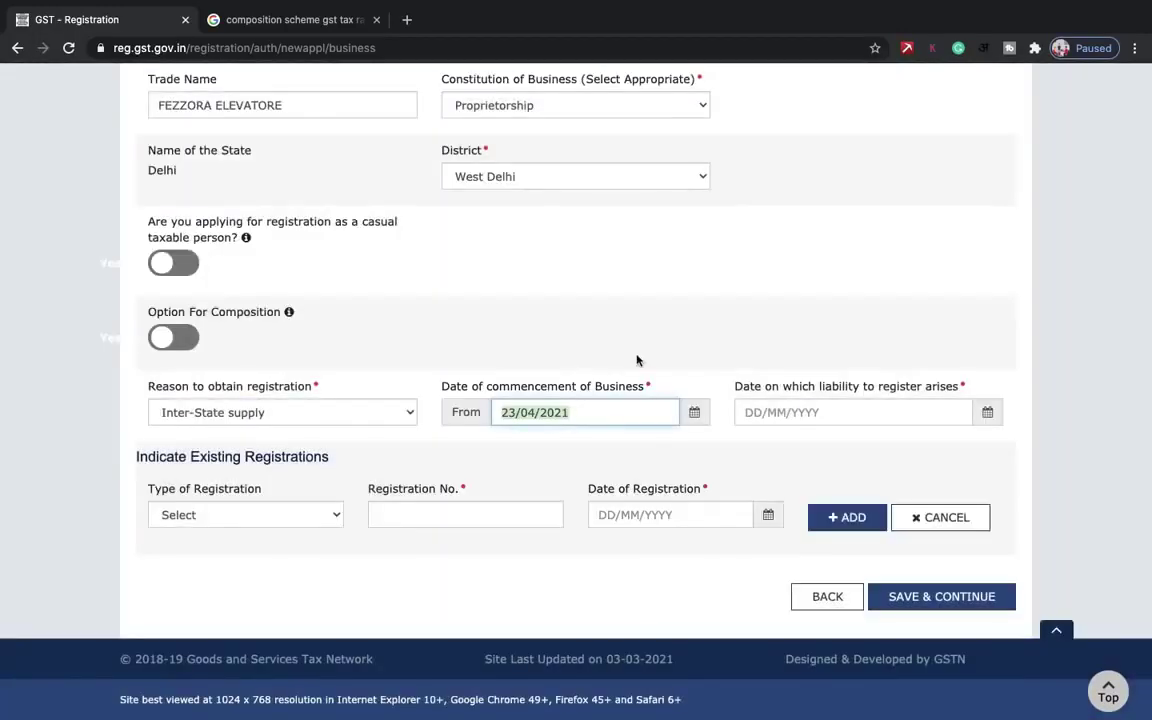
pyautogui.click(694, 413)
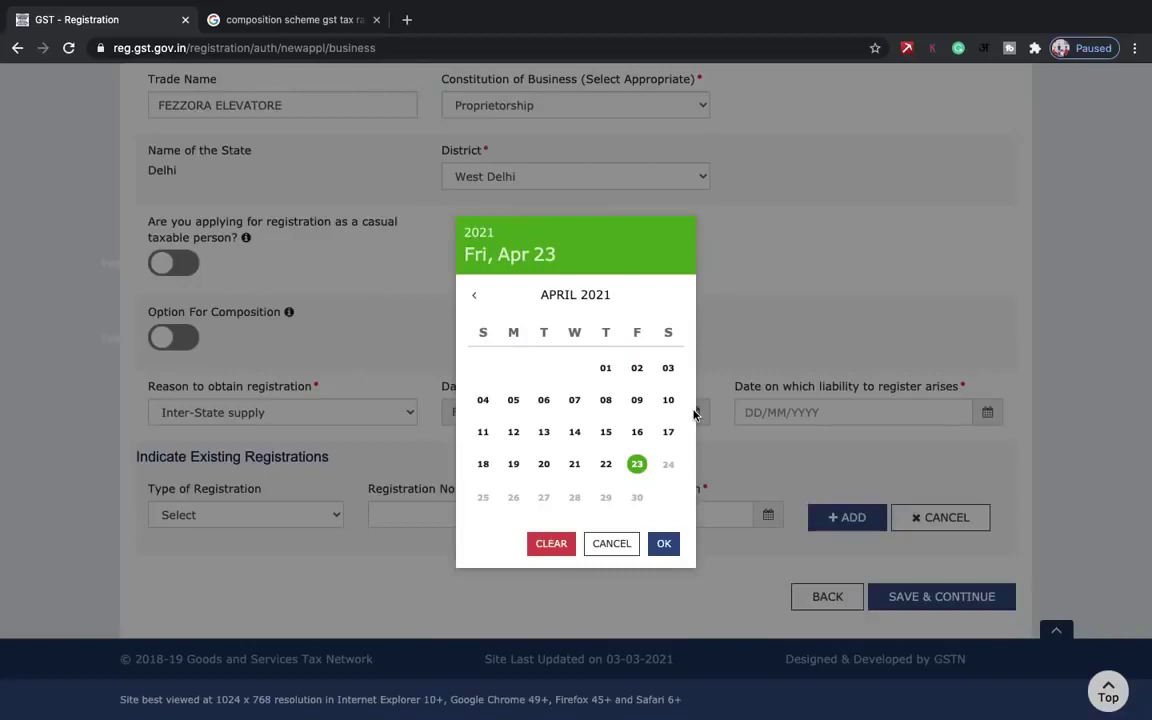
pyautogui.click(607, 368)
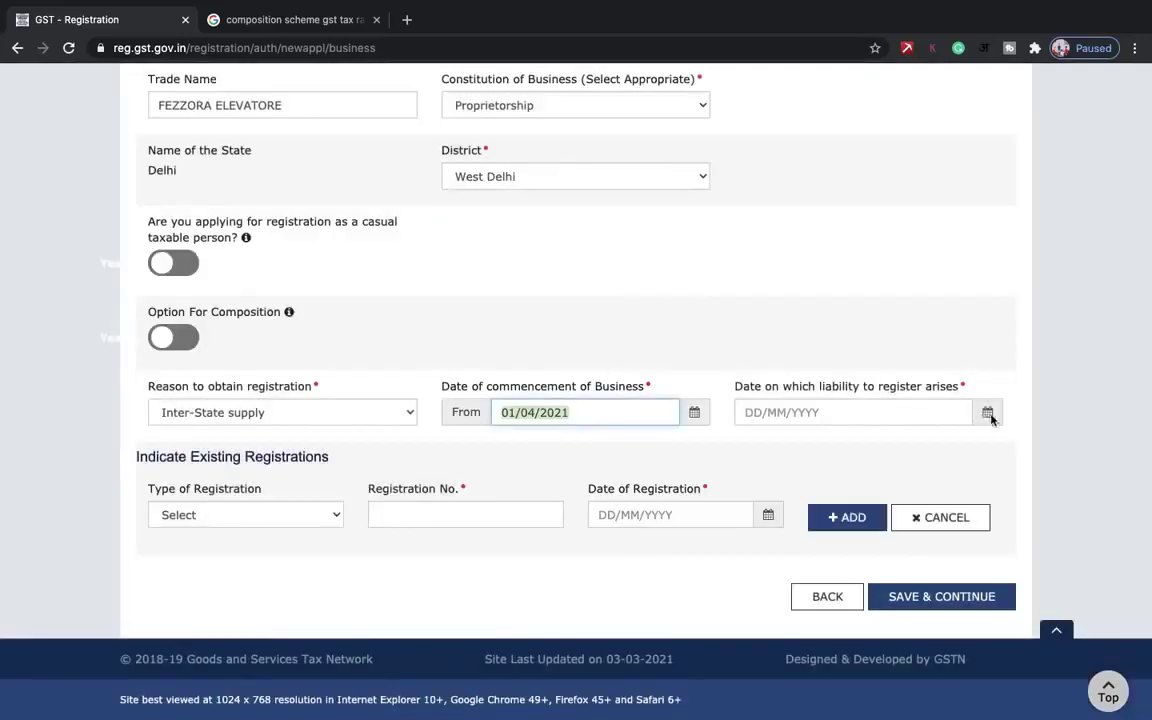
pyautogui.click(987, 412)
pyautogui.click(606, 464)
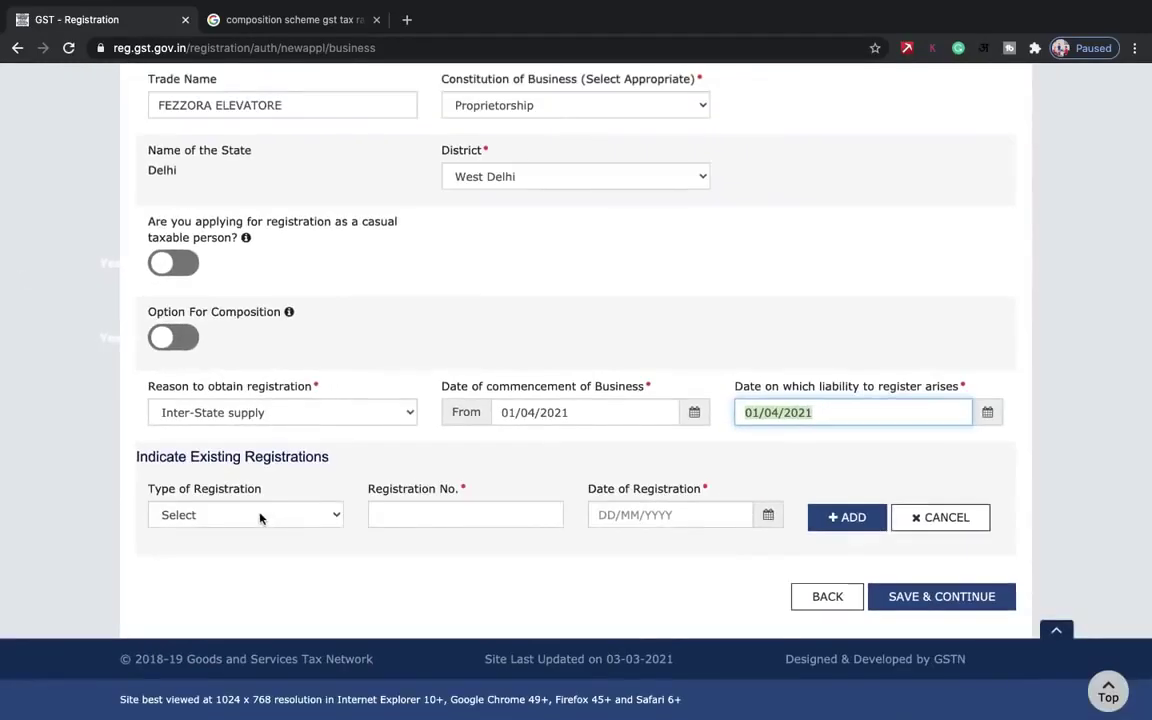
pyautogui.click(260, 515)
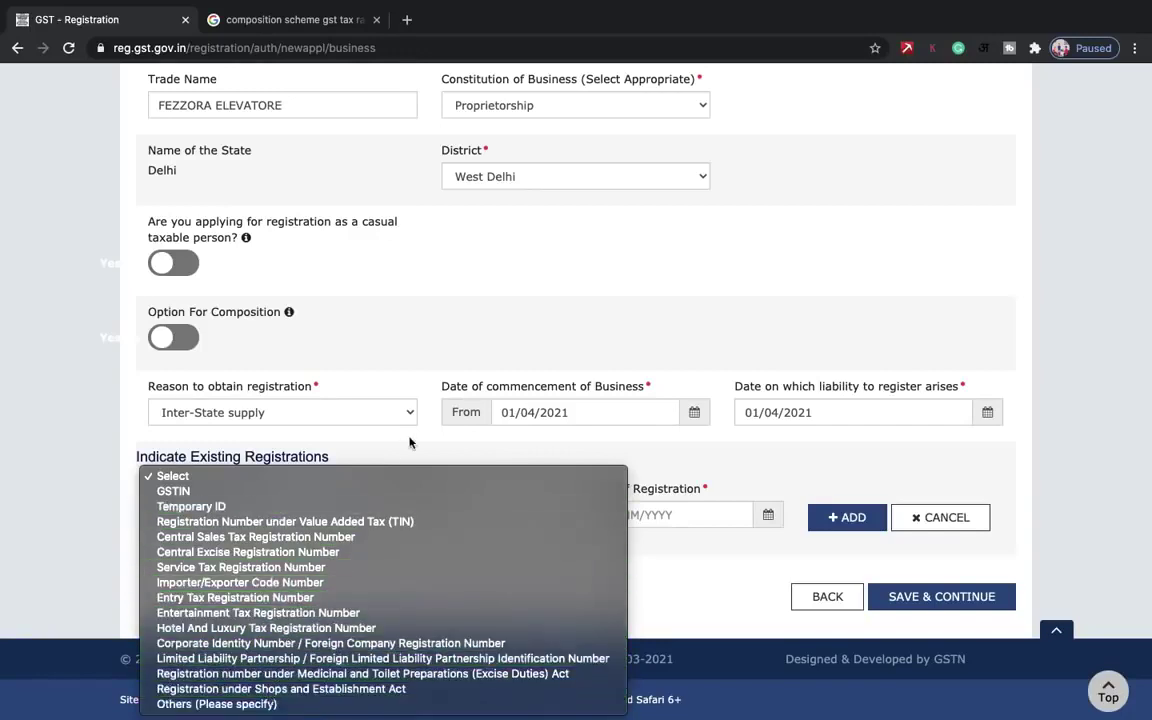
pyautogui.click(735, 500)
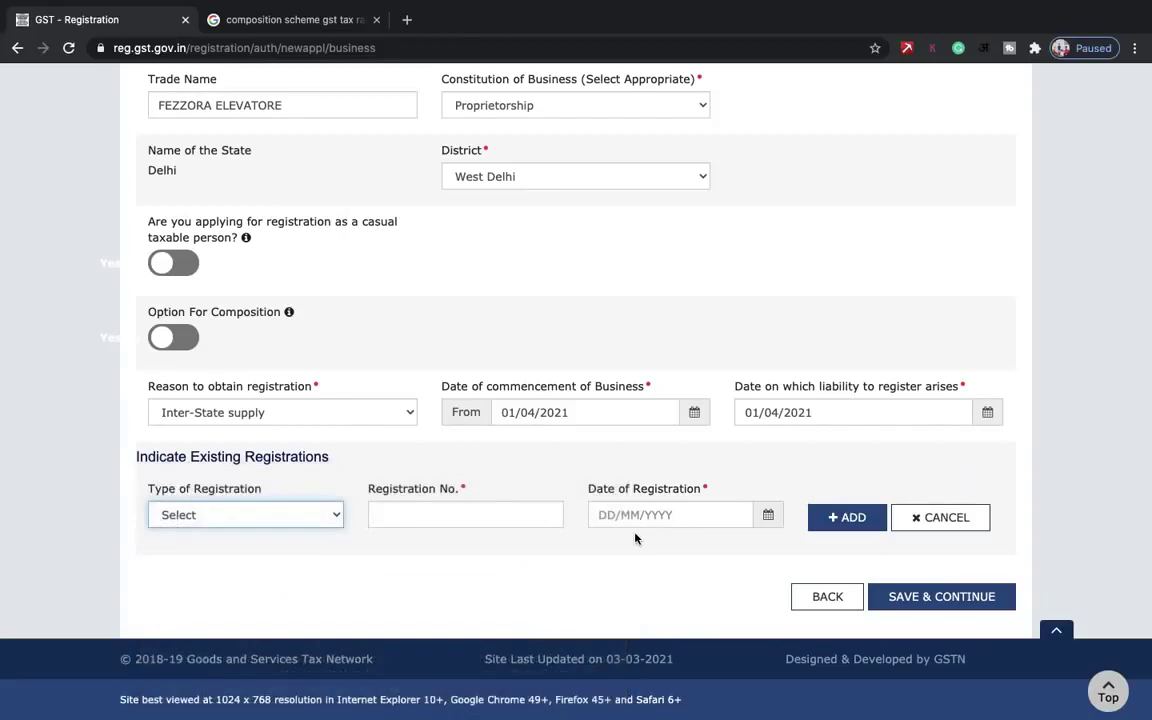
pyautogui.click(911, 597)
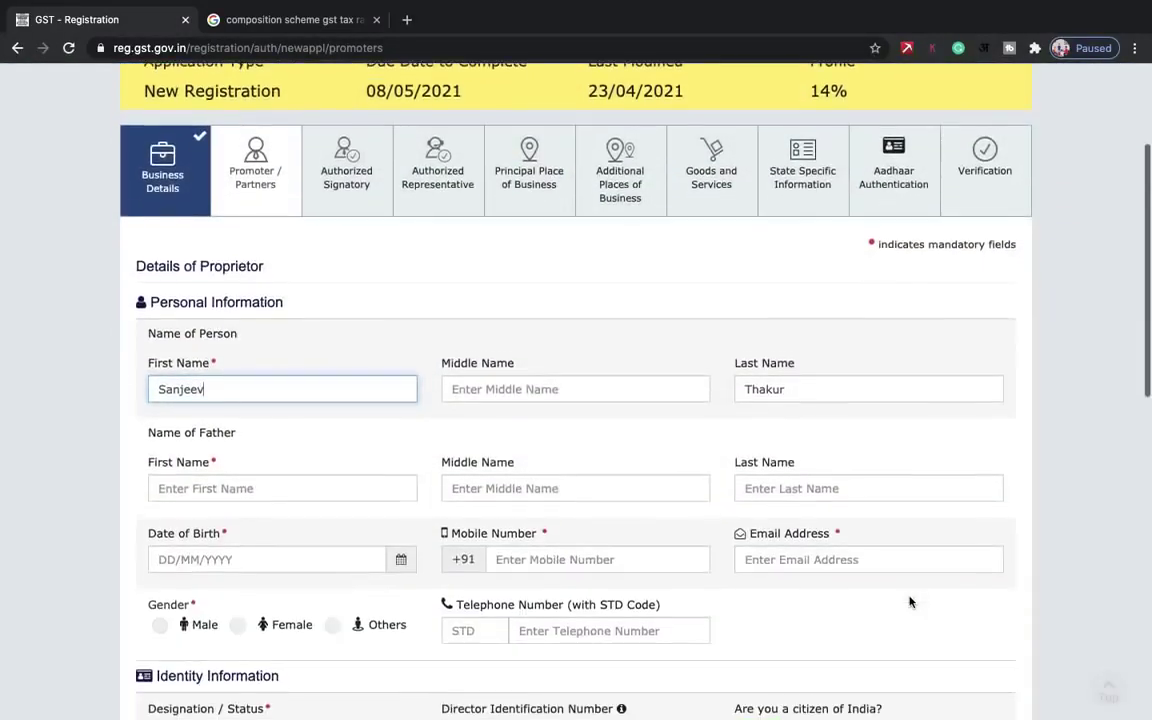
# - Enter Proprietor as the promoter's designation / status and review the personal details
pyautogui.scroll(-2, 910, 601)
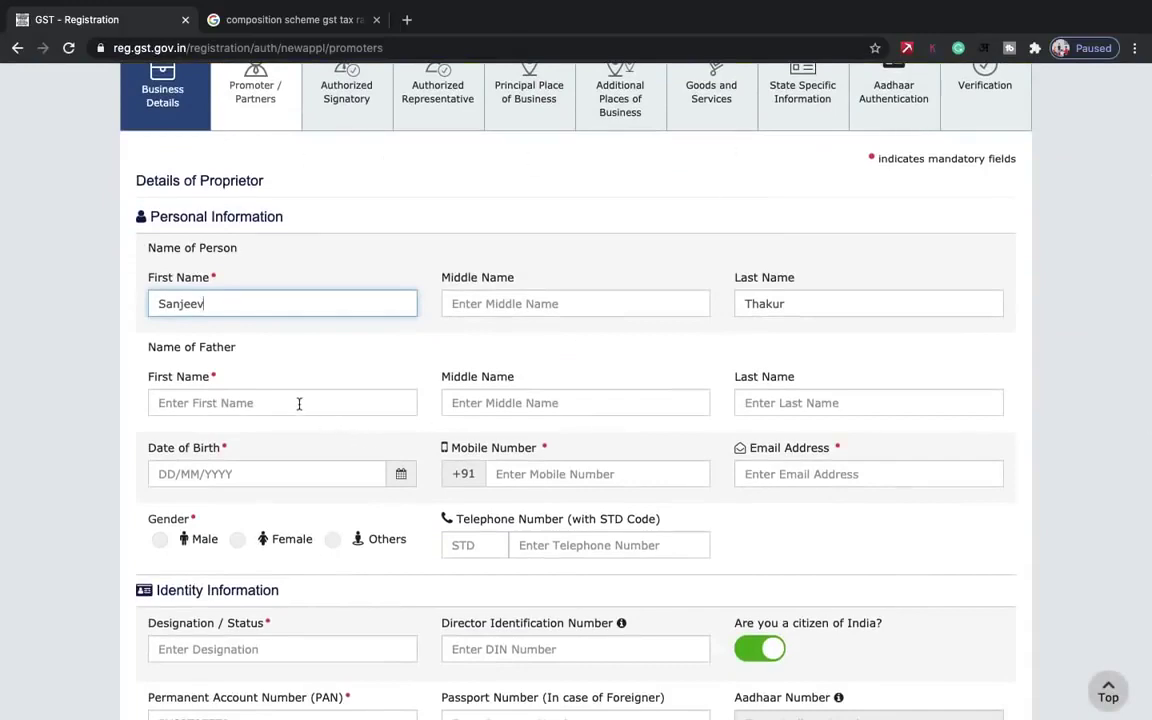
pyautogui.click(299, 404)
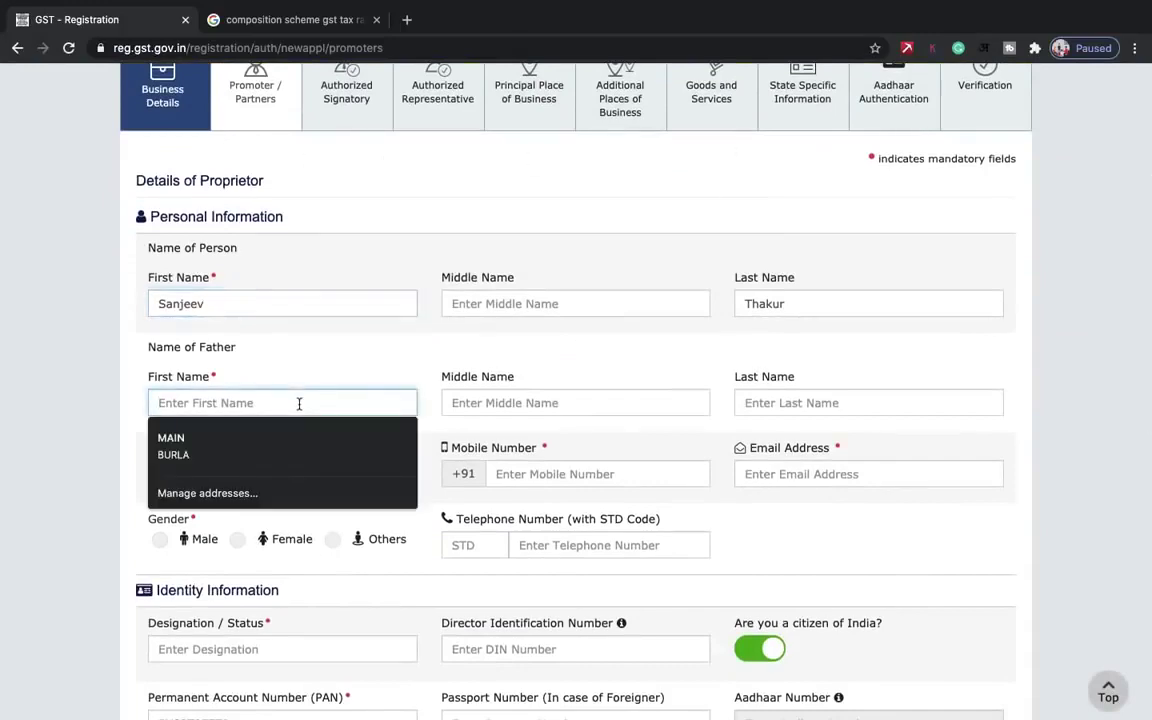
pyautogui.hotkey('ctrl', 'Left')
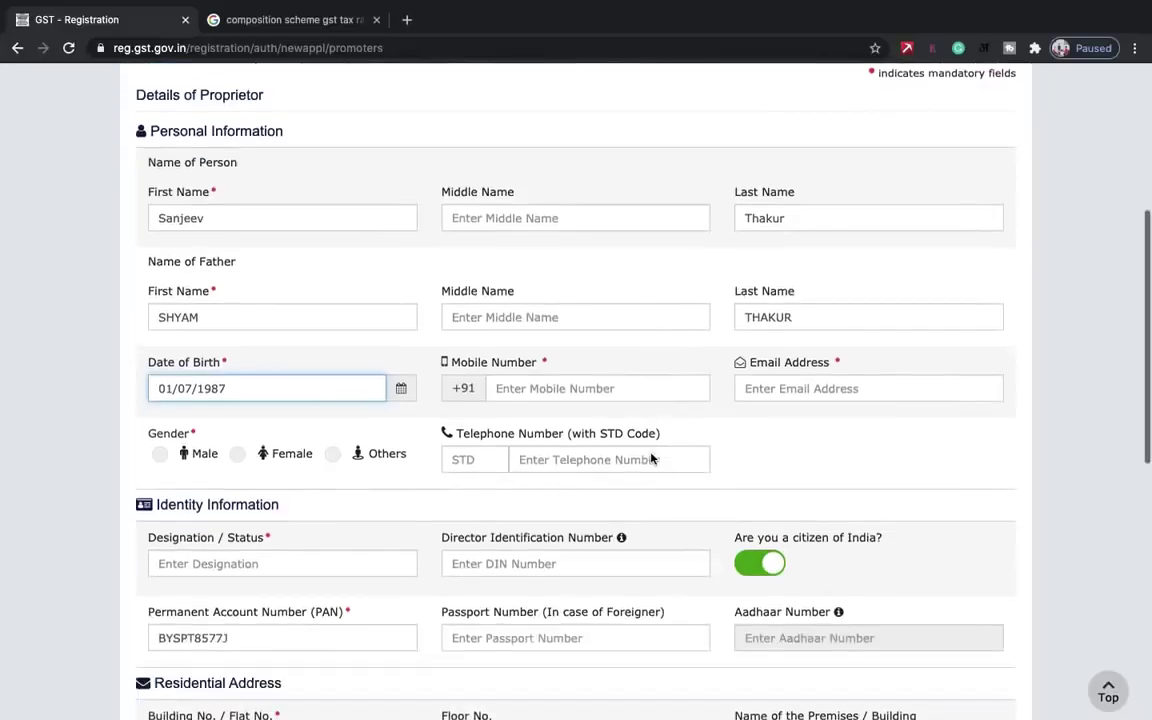
pyautogui.click(591, 387)
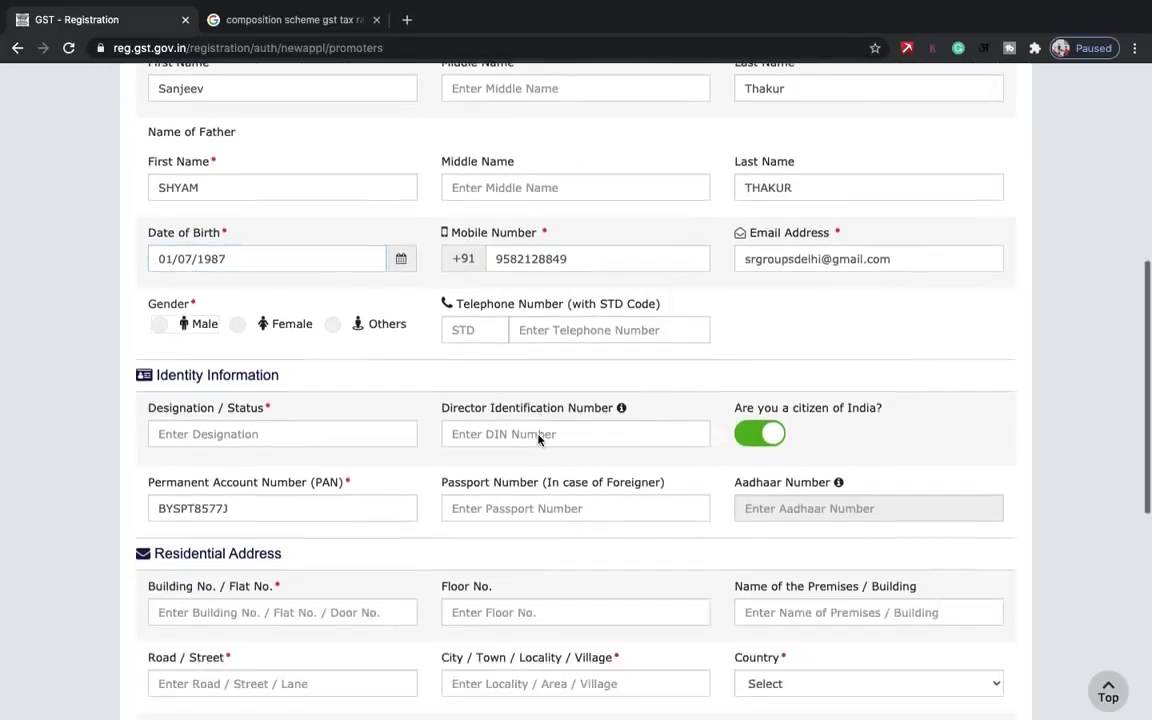
pyautogui.scroll(-1, 149, 296)
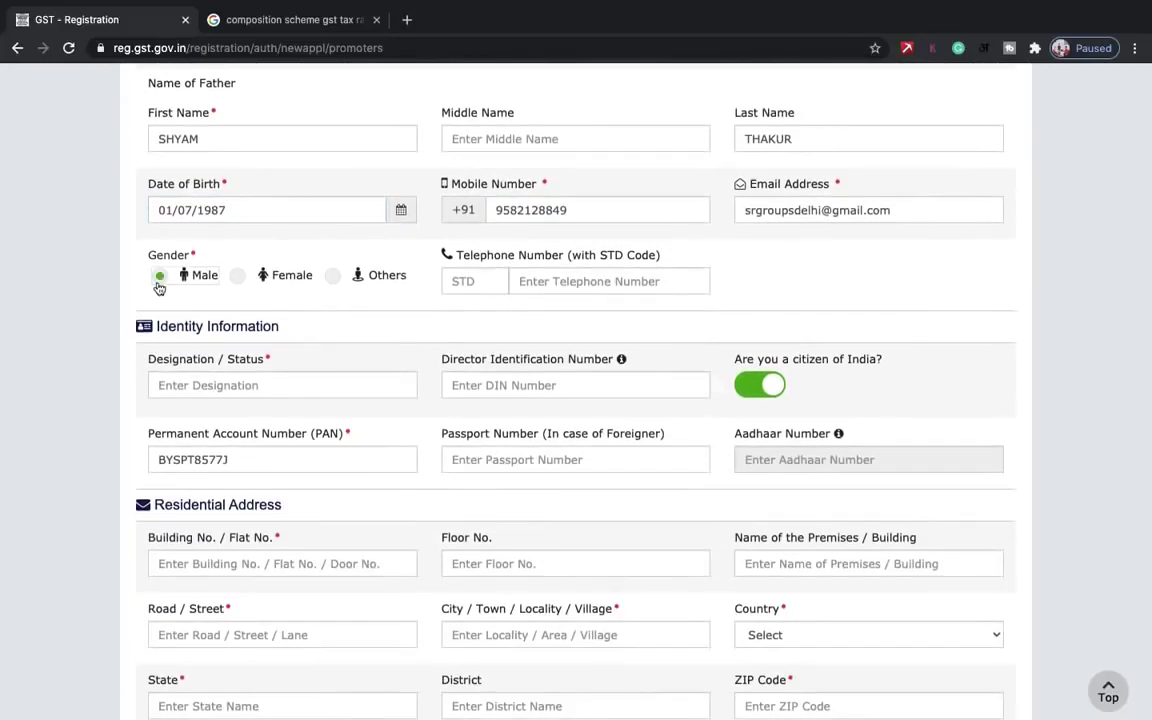
pyautogui.scroll(-2, 159, 288)
pyautogui.click(269, 275)
pyautogui.write('Pr')
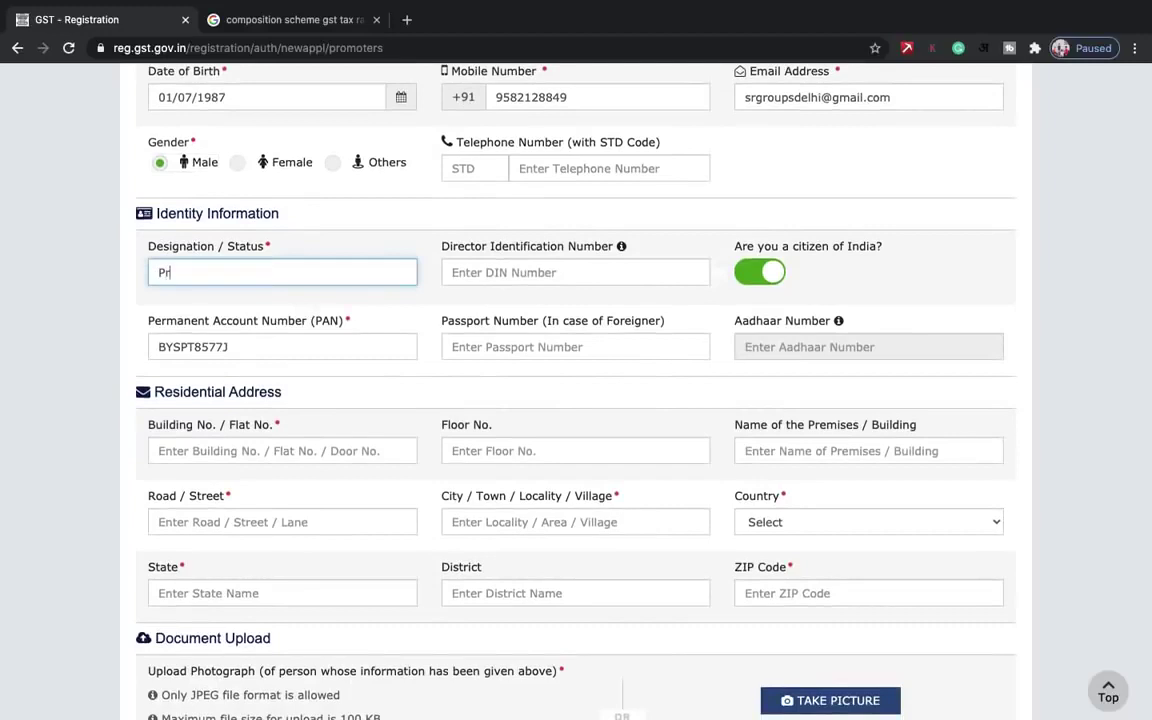
pyautogui.write('oprietor')
pyautogui.scroll(-1, 548, 424)
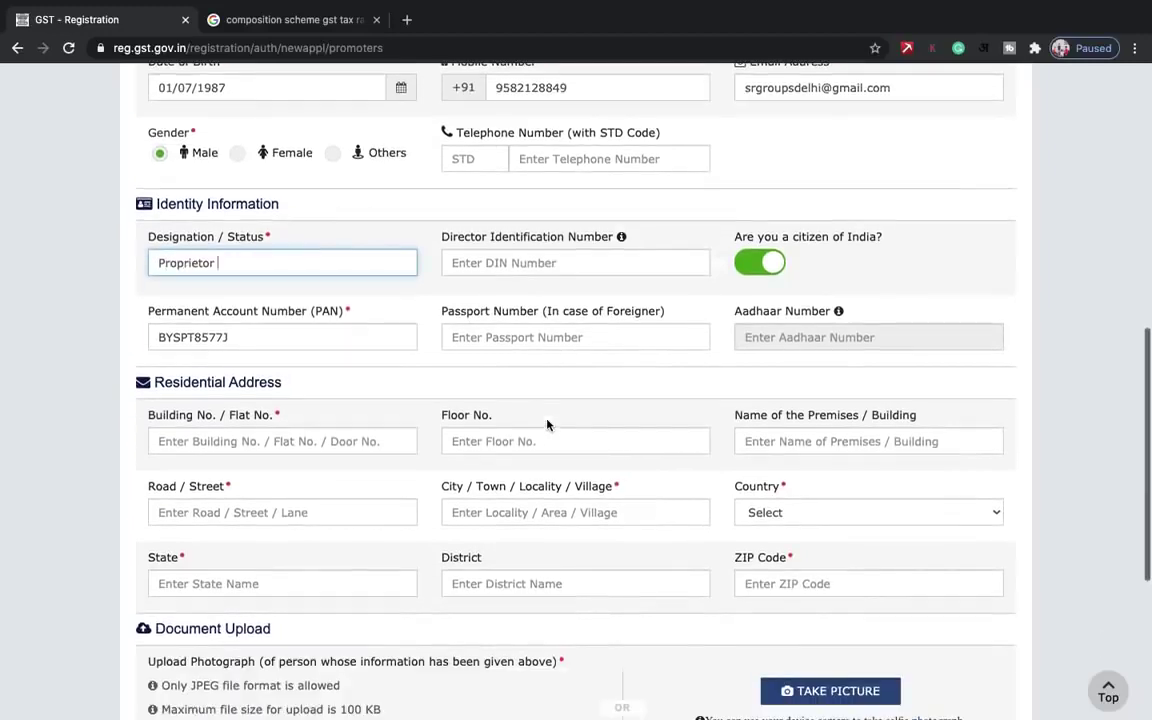
pyautogui.click(632, 265)
pyautogui.scroll(-1, 573, 254)
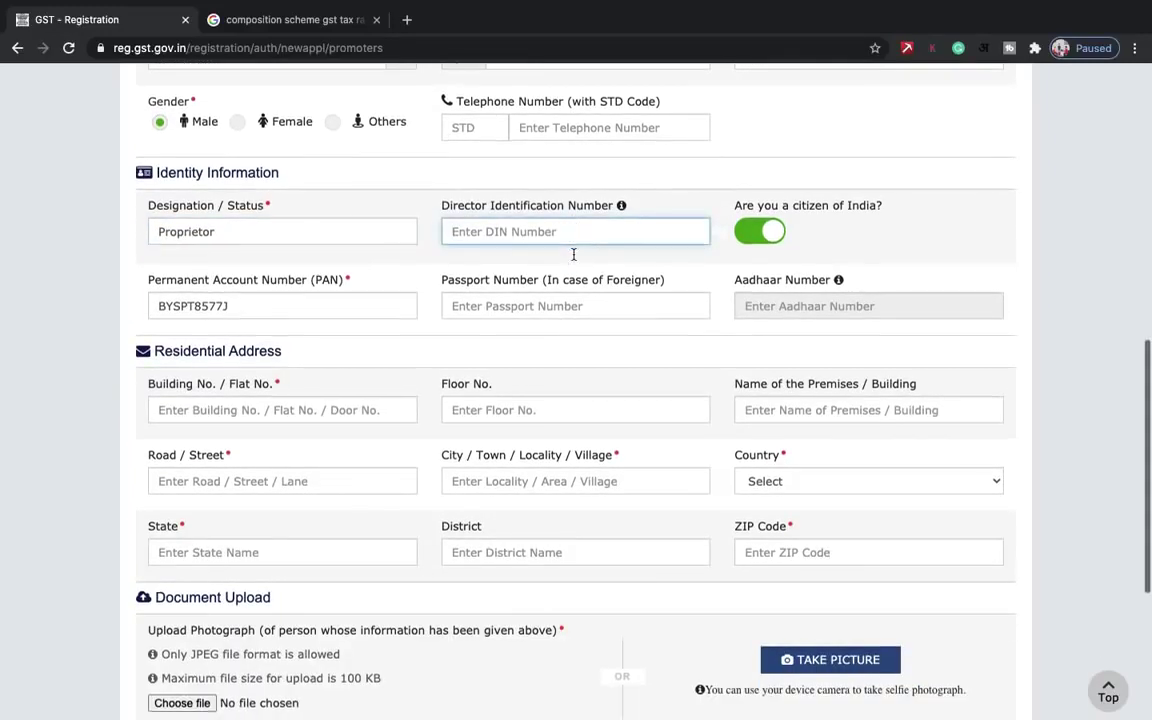
pyautogui.scroll(-1, 570, 293)
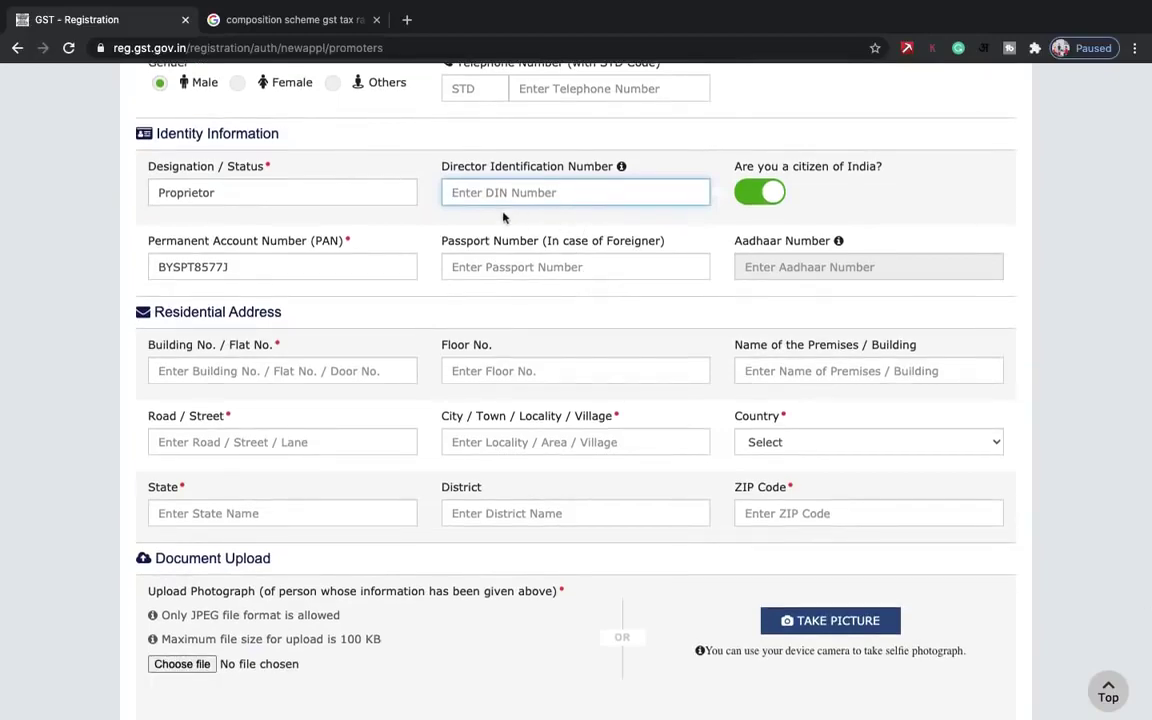
pyautogui.scroll(2, 508, 221)
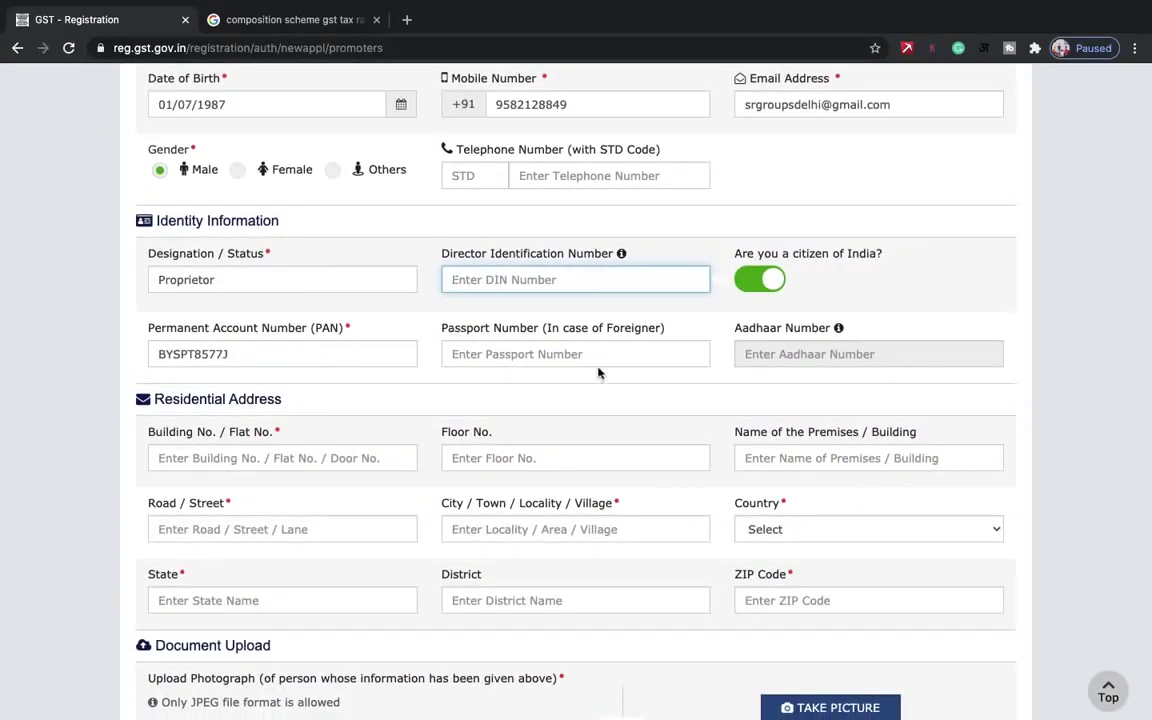
pyautogui.scroll(-1, 597, 358)
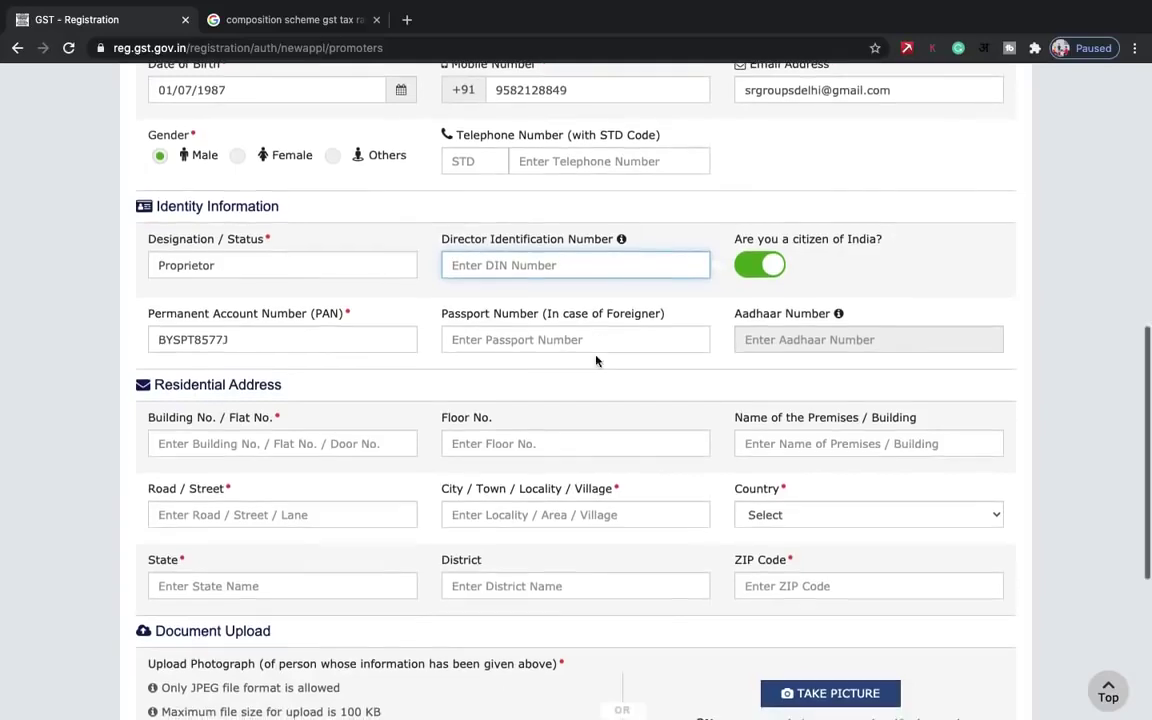
pyautogui.scroll(-1, 545, 360)
pyautogui.scroll(1, 545, 360)
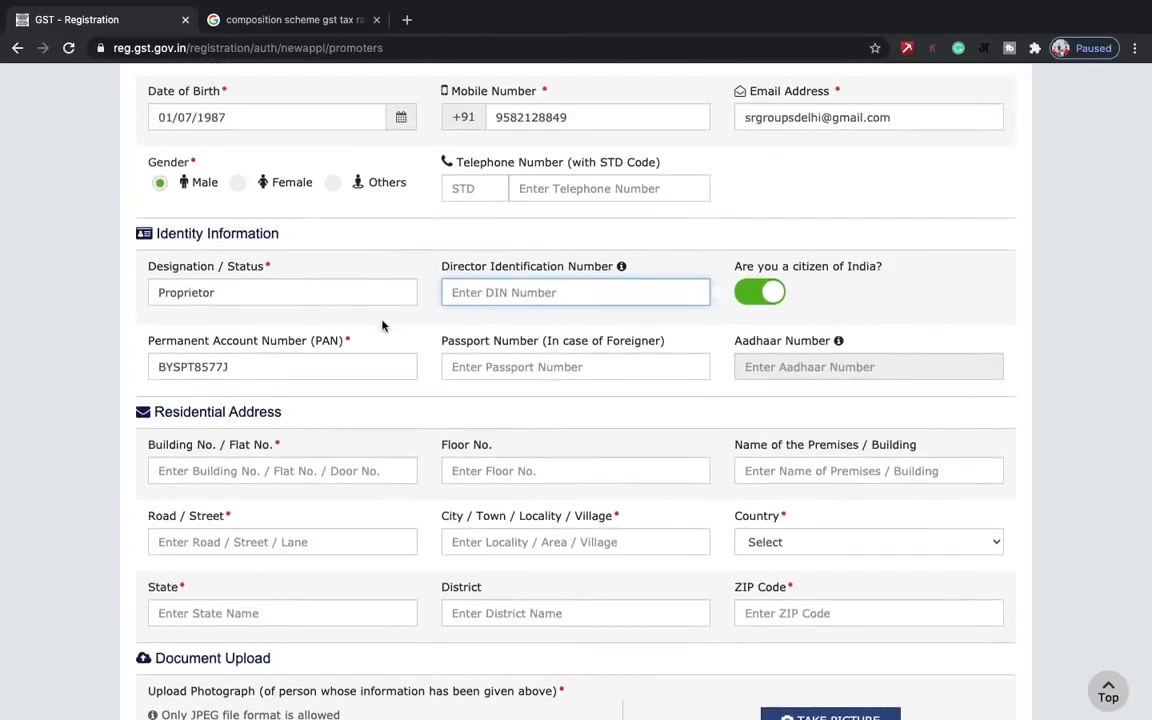
pyautogui.scroll(-3, 375, 325)
# - Fill in the proprietor's residential address, building number and PIN Code, with Delhi and West Delhi
pyautogui.click(340, 293)
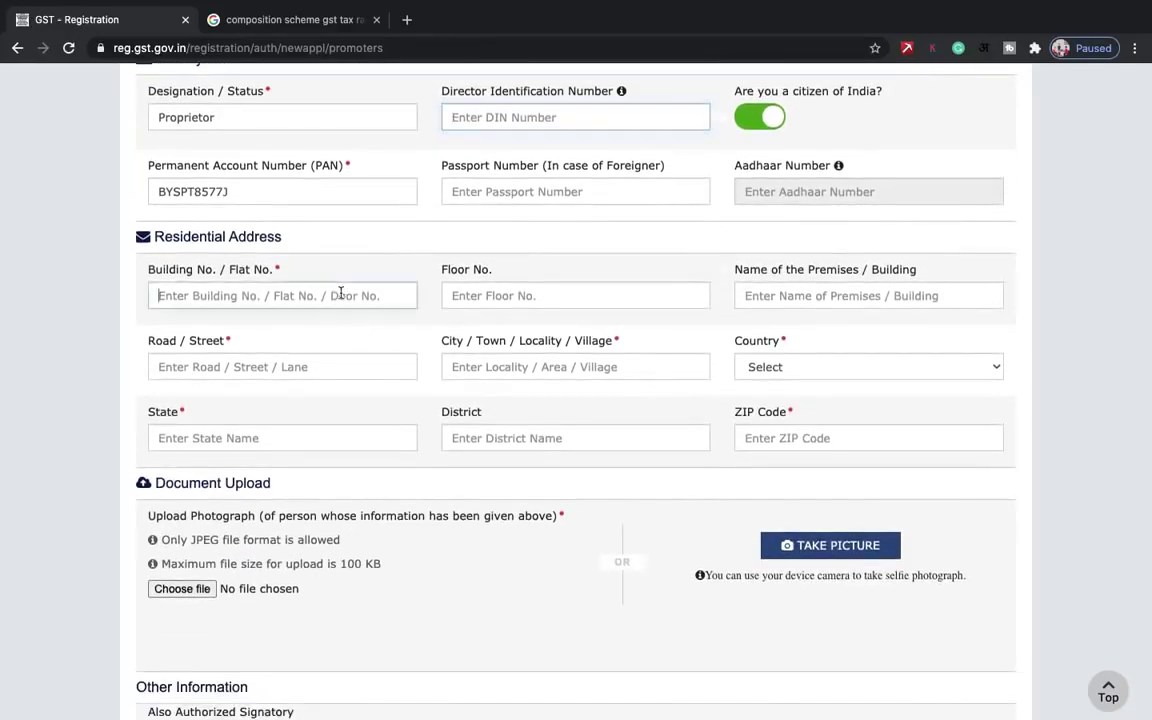
pyautogui.write('b34')
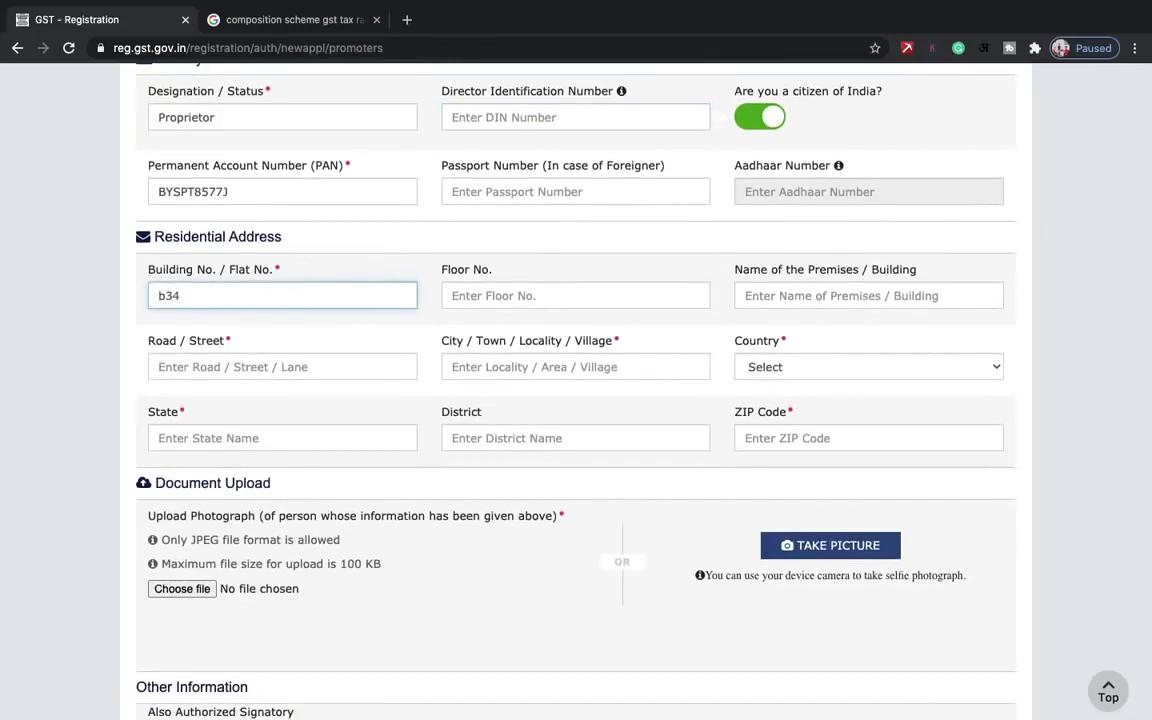
pyautogui.press('BackSpace')
pyautogui.press('BackSpace')
pyautogui.press('BackSpace')
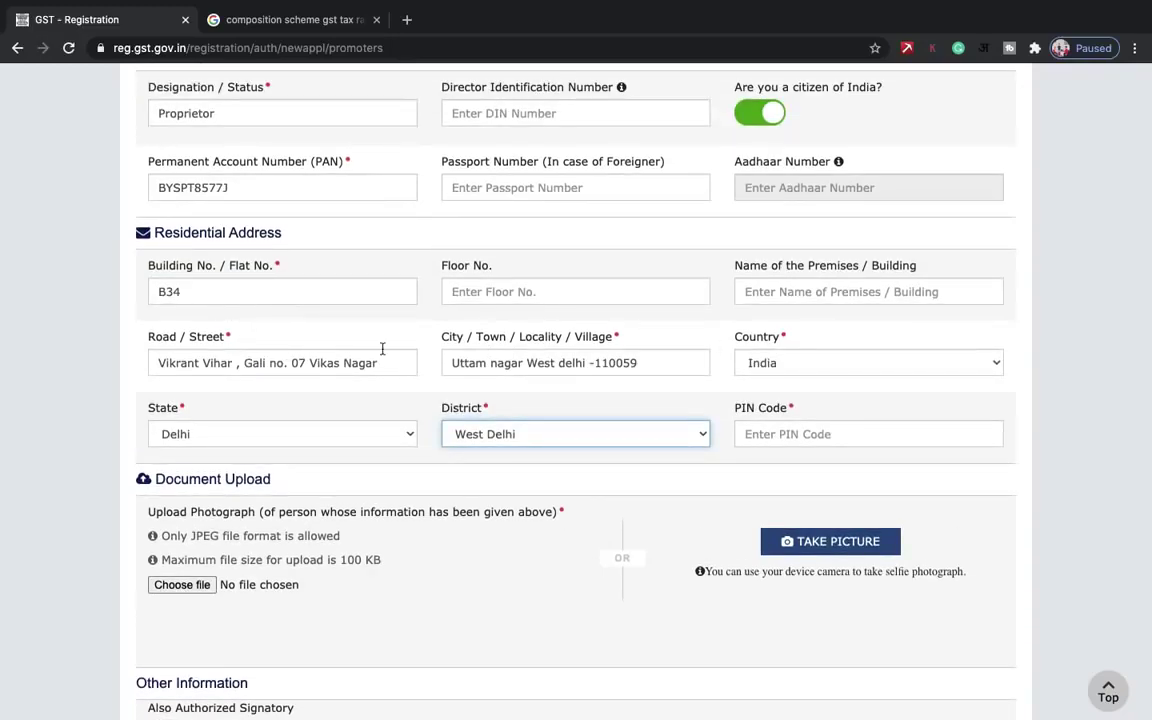
pyautogui.scroll(-1, 383, 360)
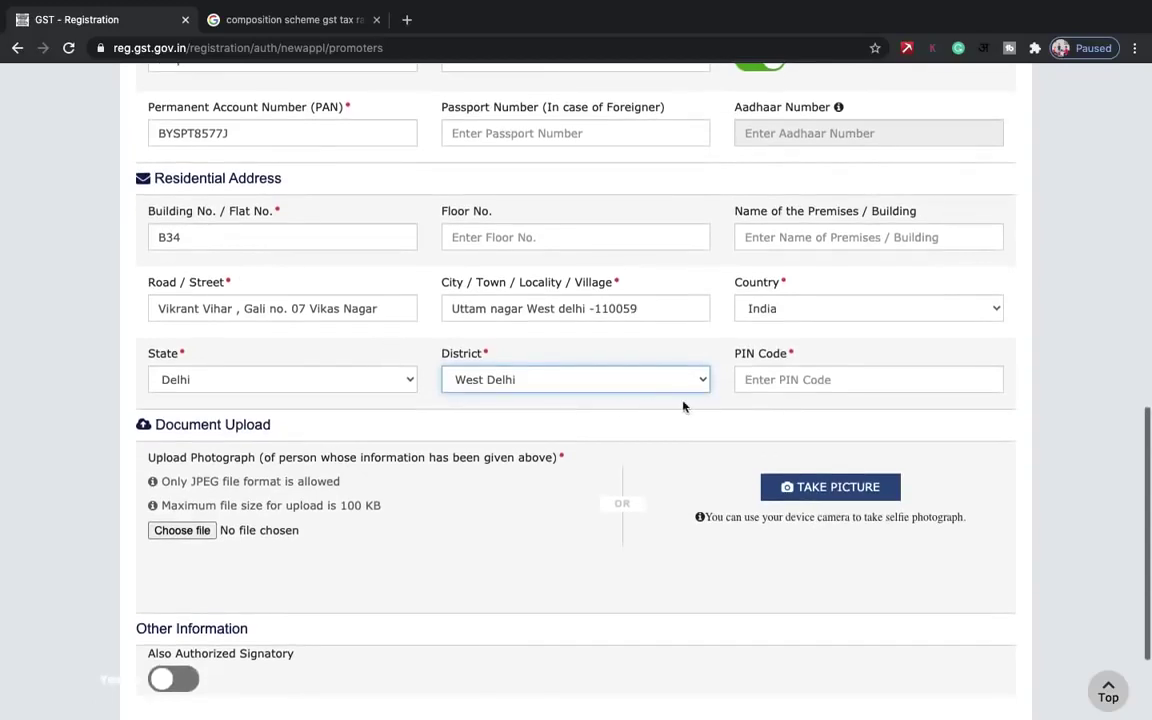
pyautogui.click(759, 380)
pyautogui.write('11059')
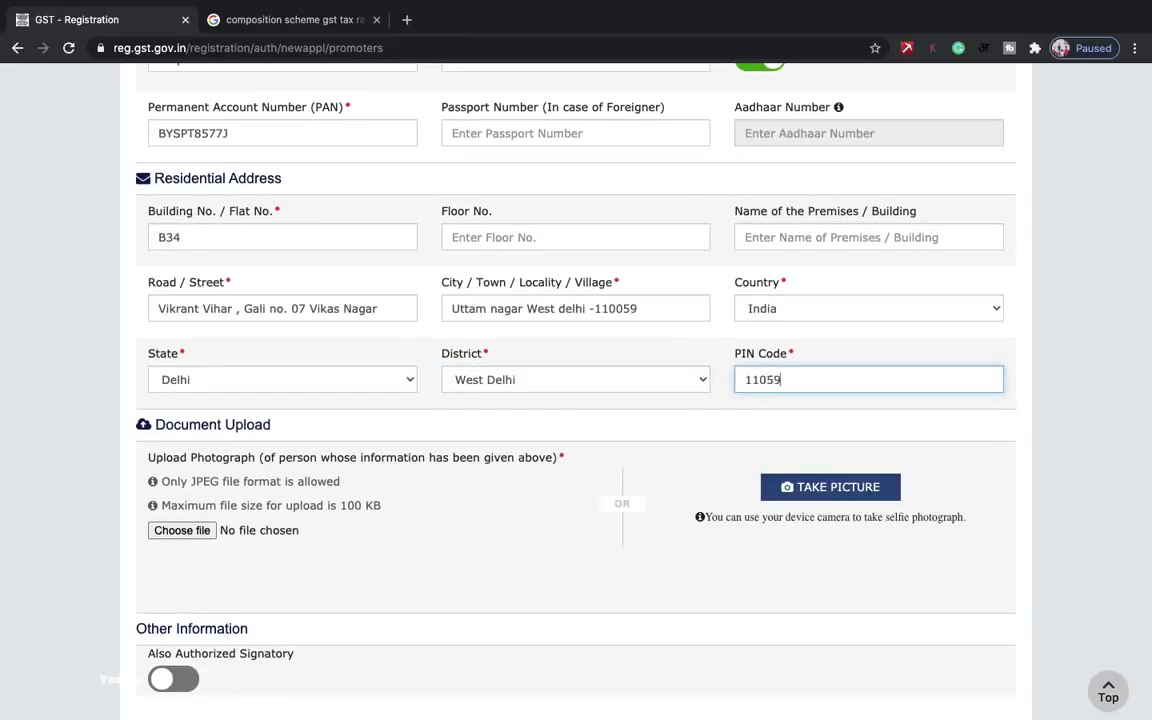
pyautogui.press('BackSpace')
pyautogui.press('BackSpace')
pyautogui.click(887, 419)
pyautogui.scroll(-1, 796, 491)
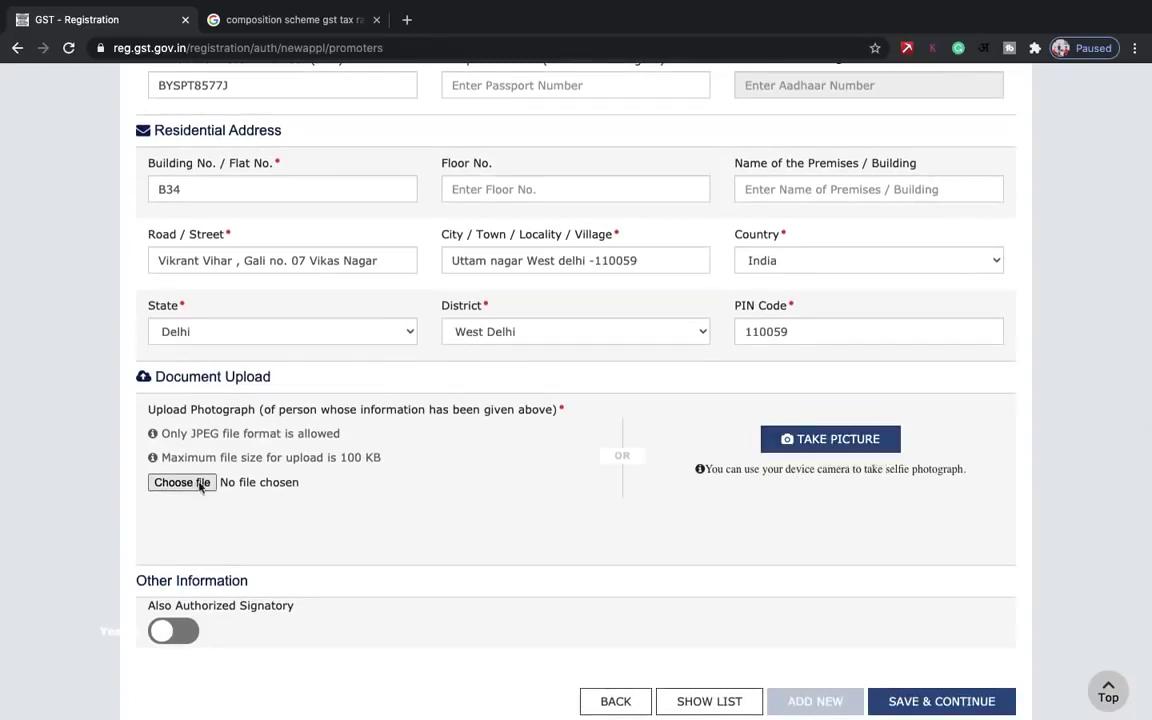
pyautogui.scroll(2, 320, 481)
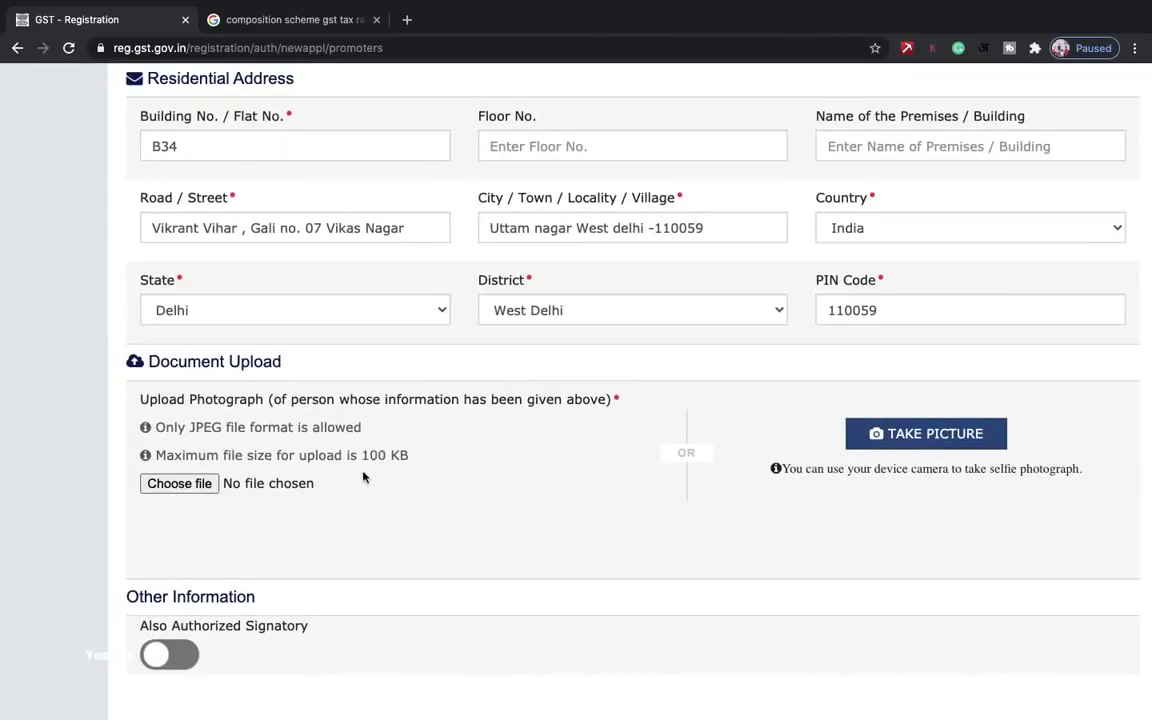
# - Upload the proprietor's JPEG photograph
pyautogui.click(180, 484)
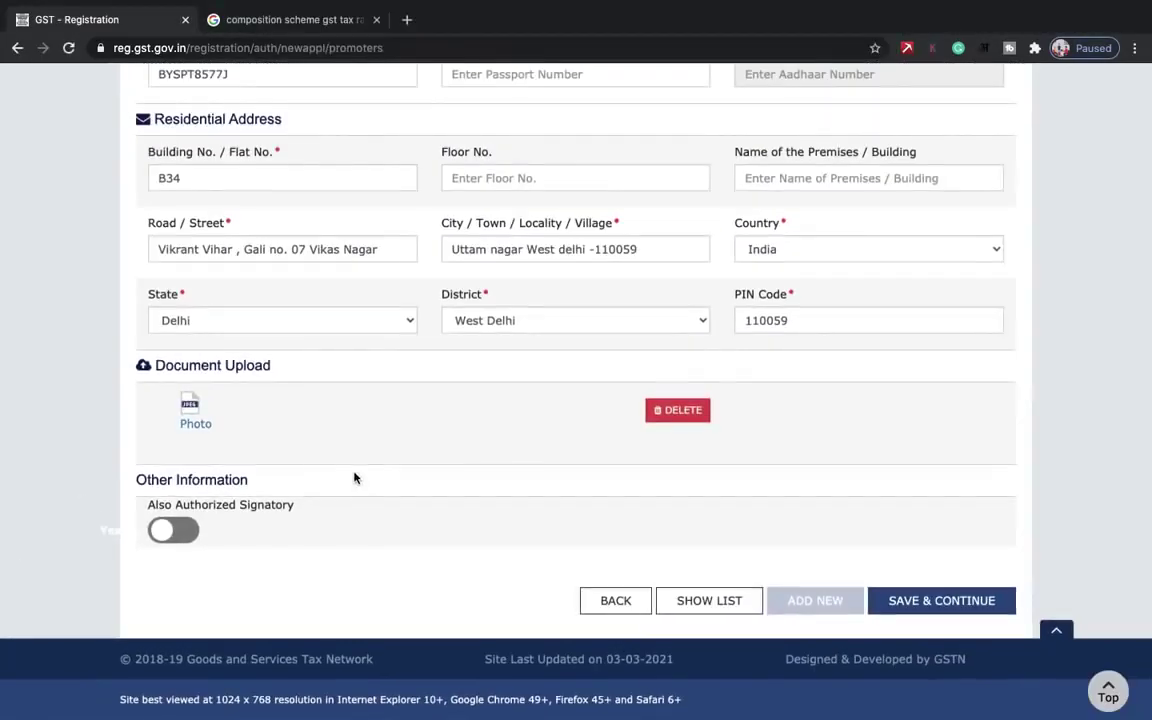
pyautogui.hscroll(-2, 354, 478)
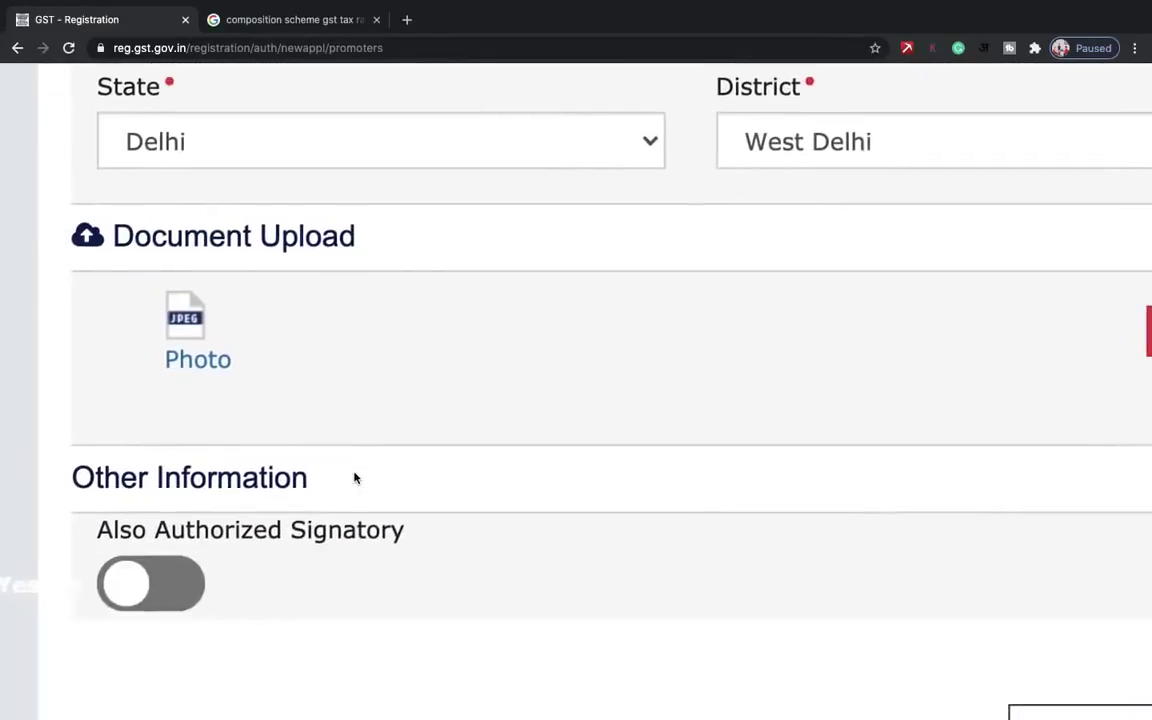
pyautogui.scroll(-2, 354, 478)
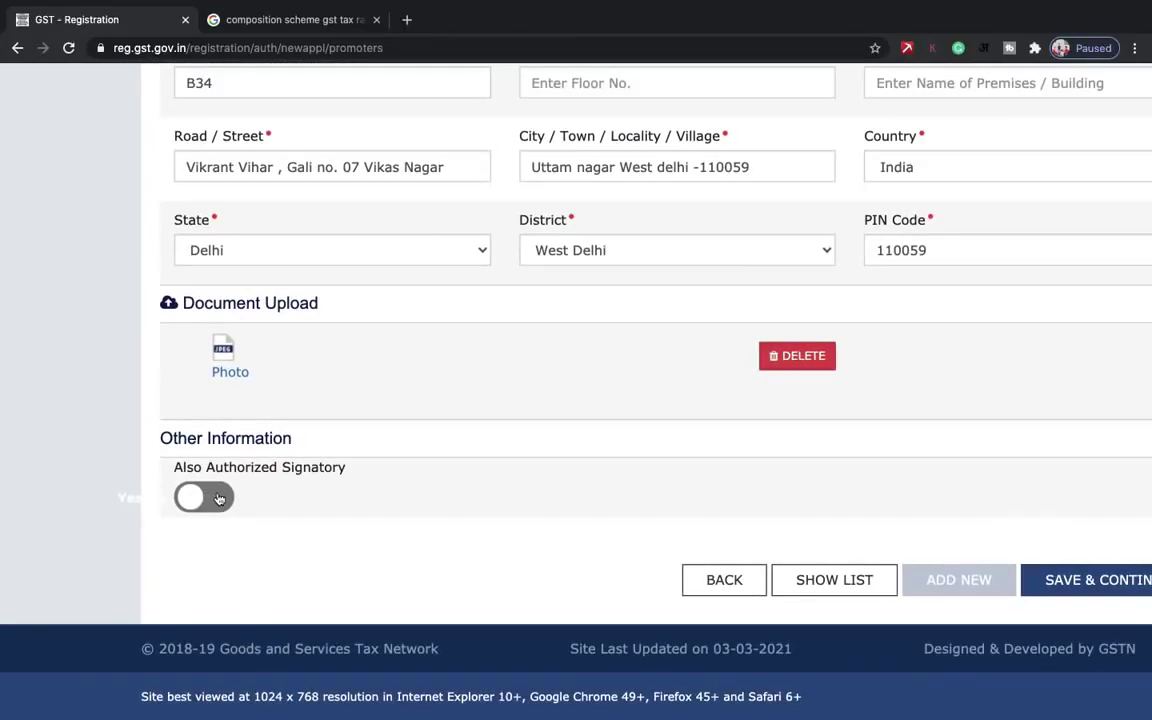
# - Mark the proprietor as also the authorized signatory and save the promoter details
pyautogui.click(217, 497)
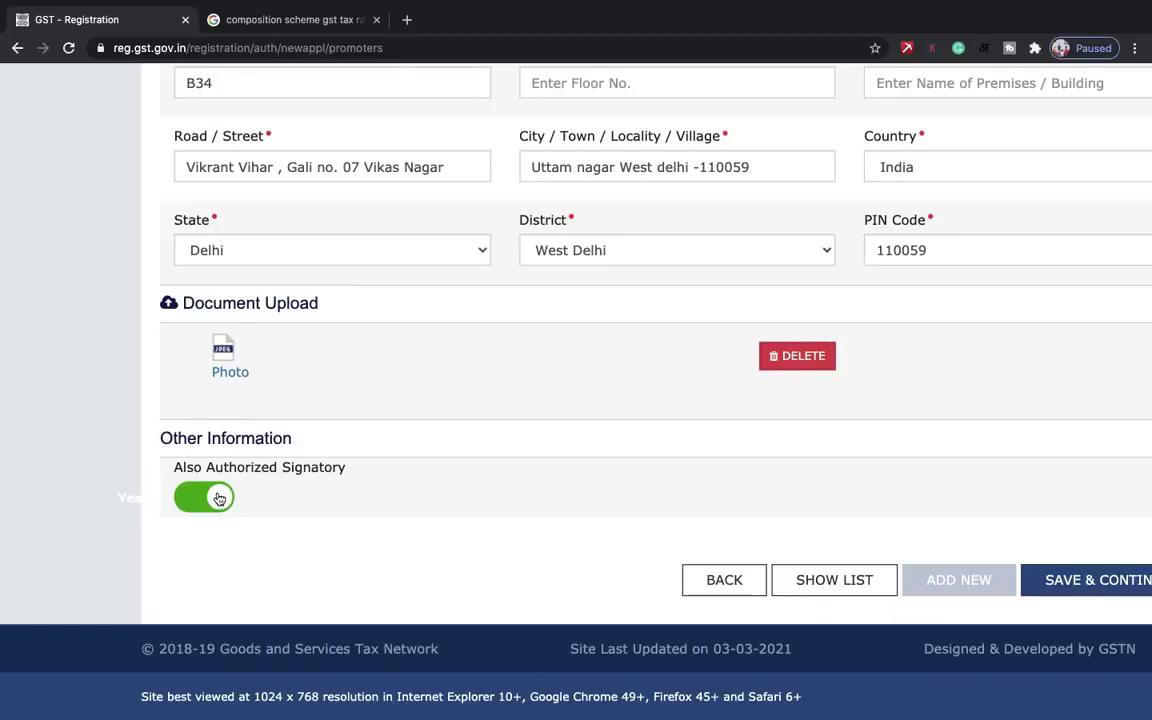
pyautogui.scroll(-3, 227, 539)
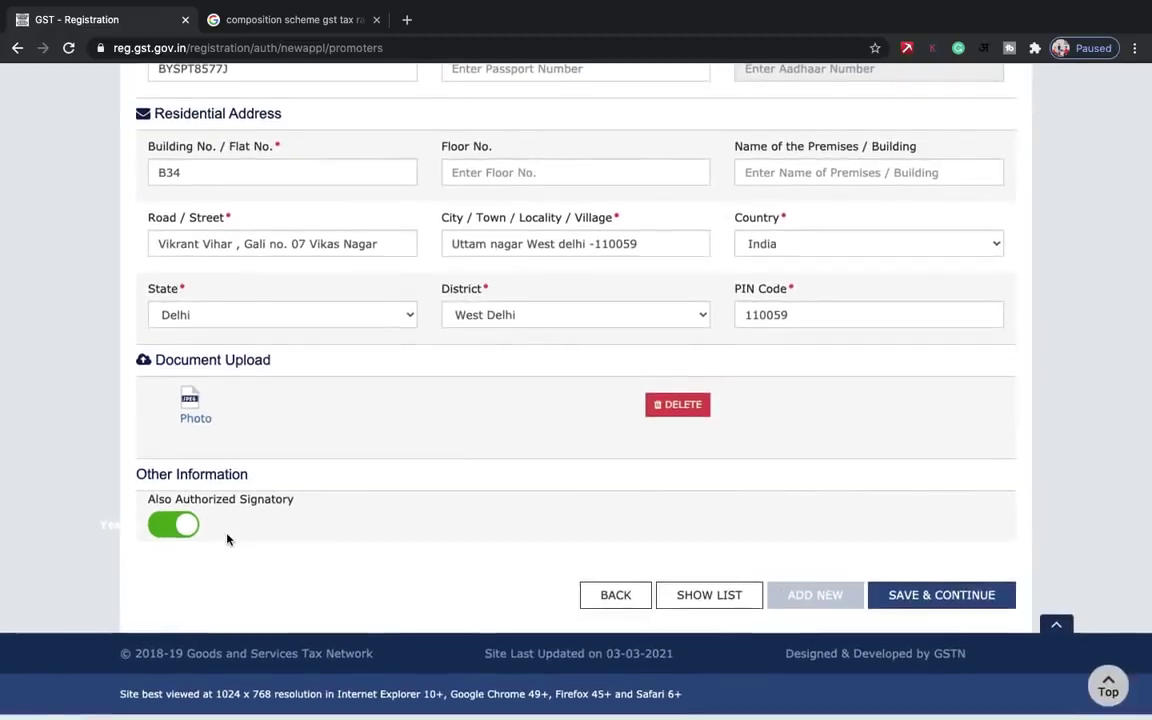
pyautogui.scroll(3, 227, 539)
pyautogui.scroll(-3, 227, 539)
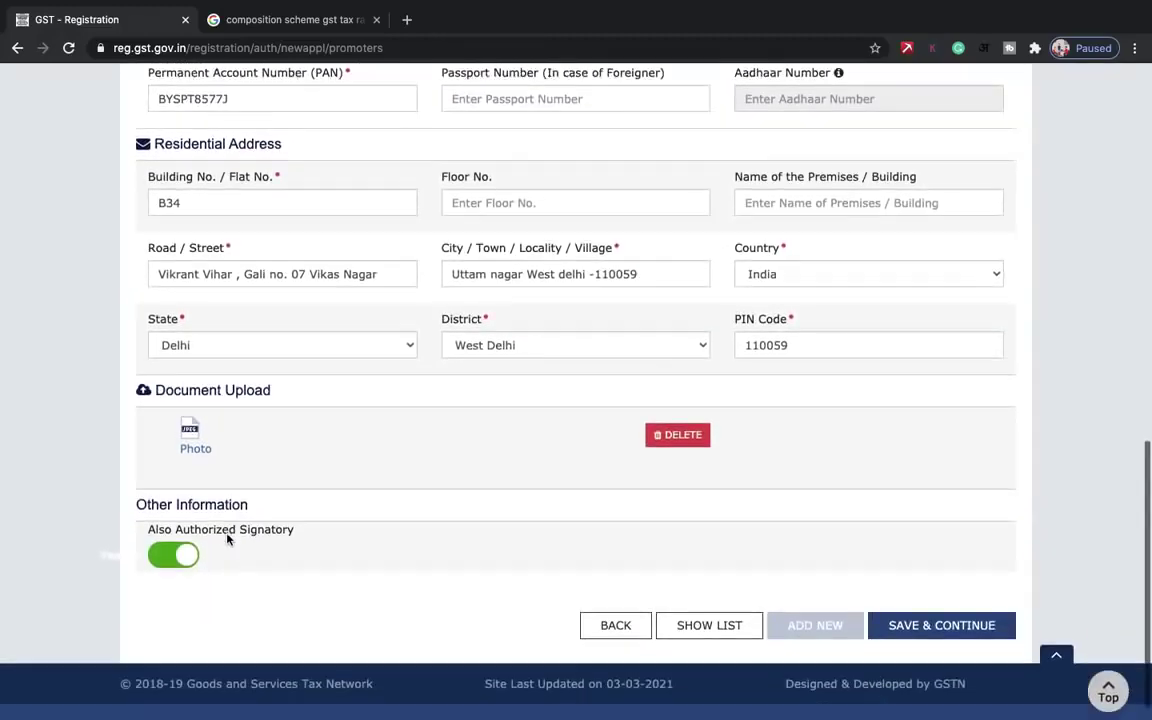
pyautogui.scroll(-1, 227, 539)
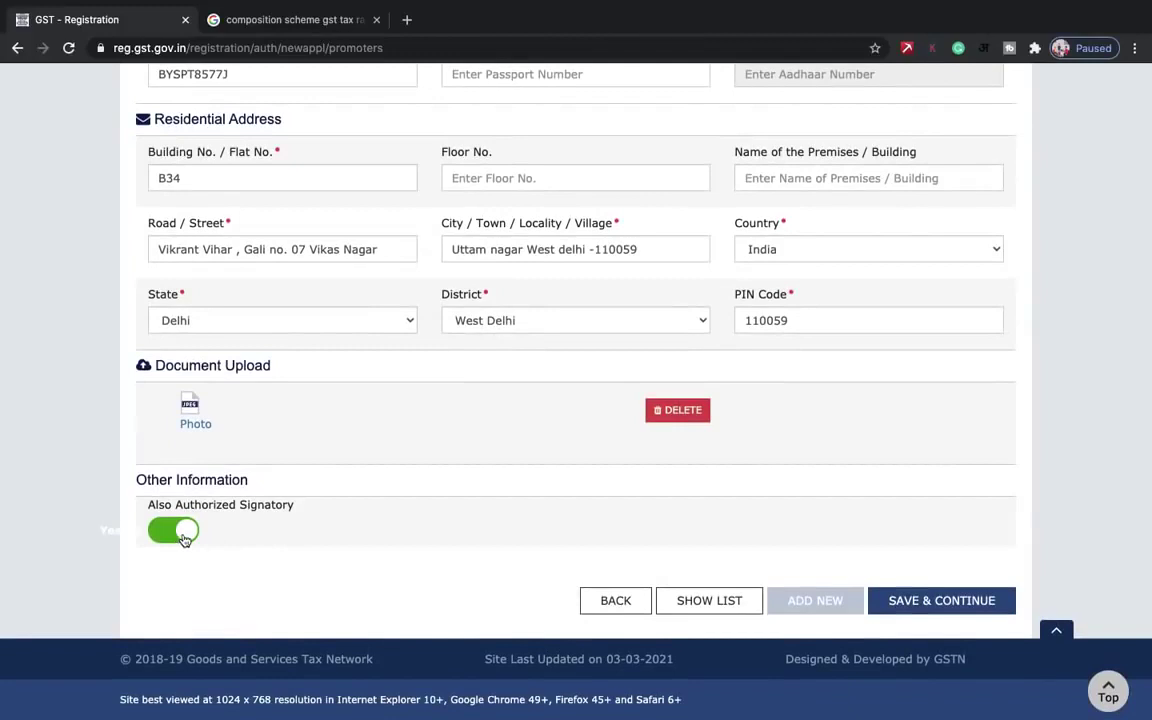
pyautogui.click(168, 539)
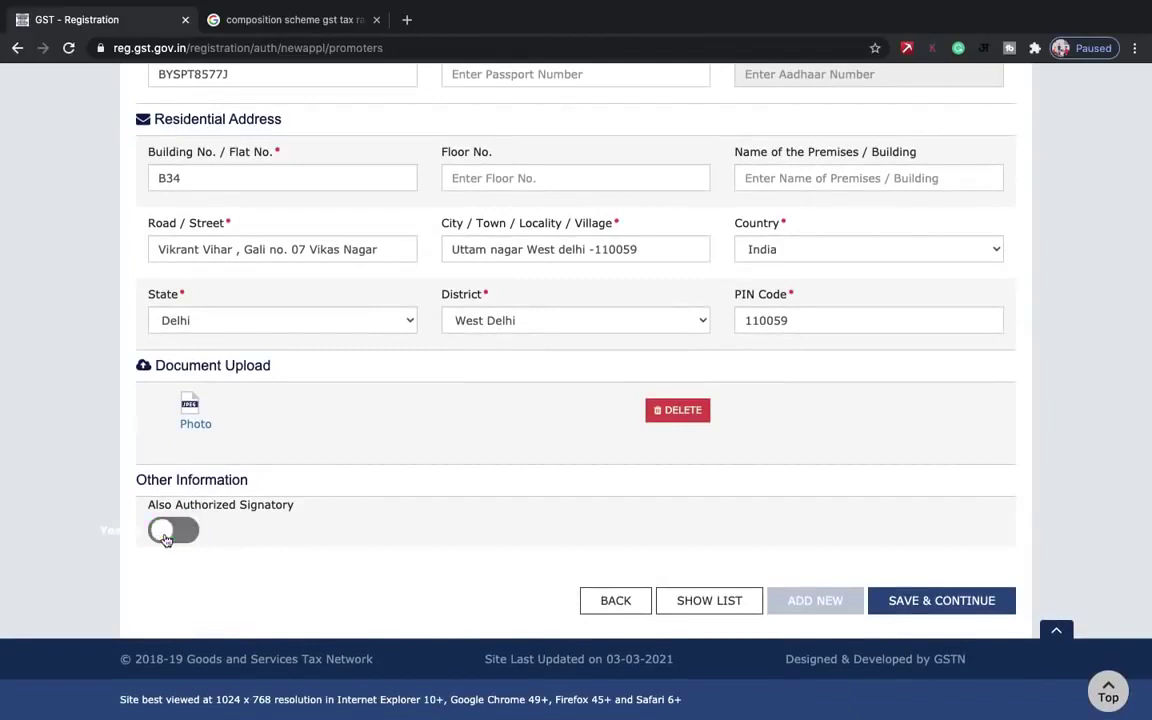
pyautogui.click(166, 539)
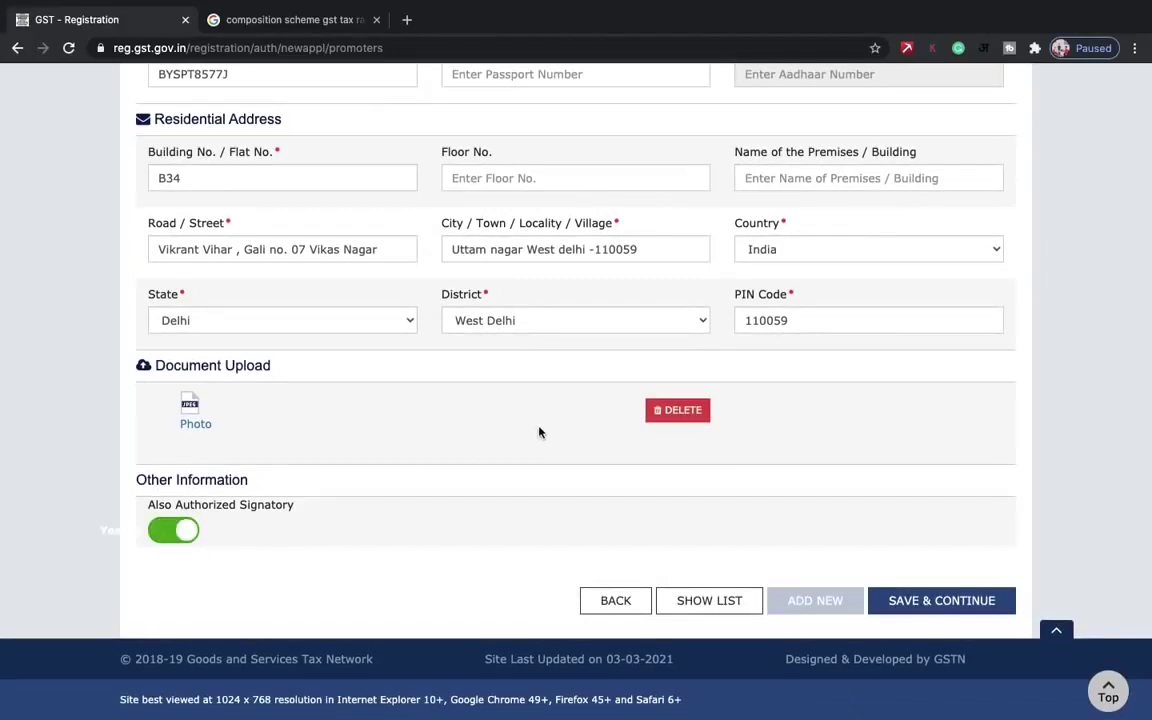
pyautogui.click(925, 601)
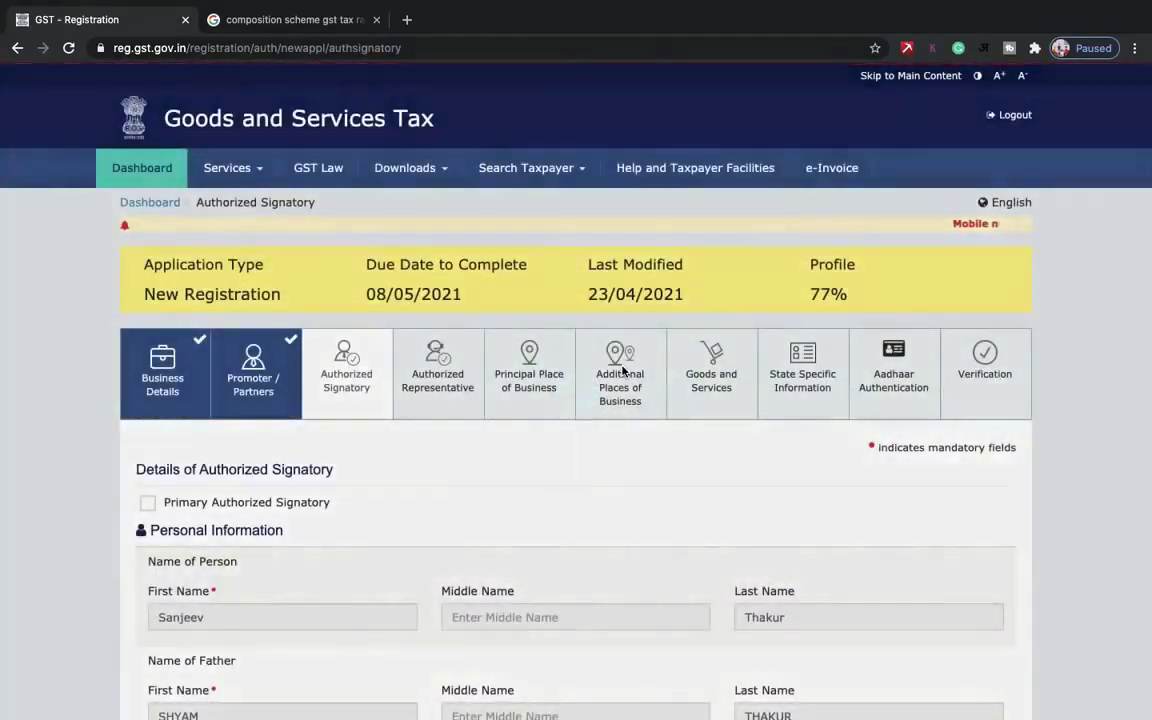
# - Tick Primary Authorized Signatory for the proprietor's prefilled signatory details
pyautogui.scroll(-5, 622, 372)
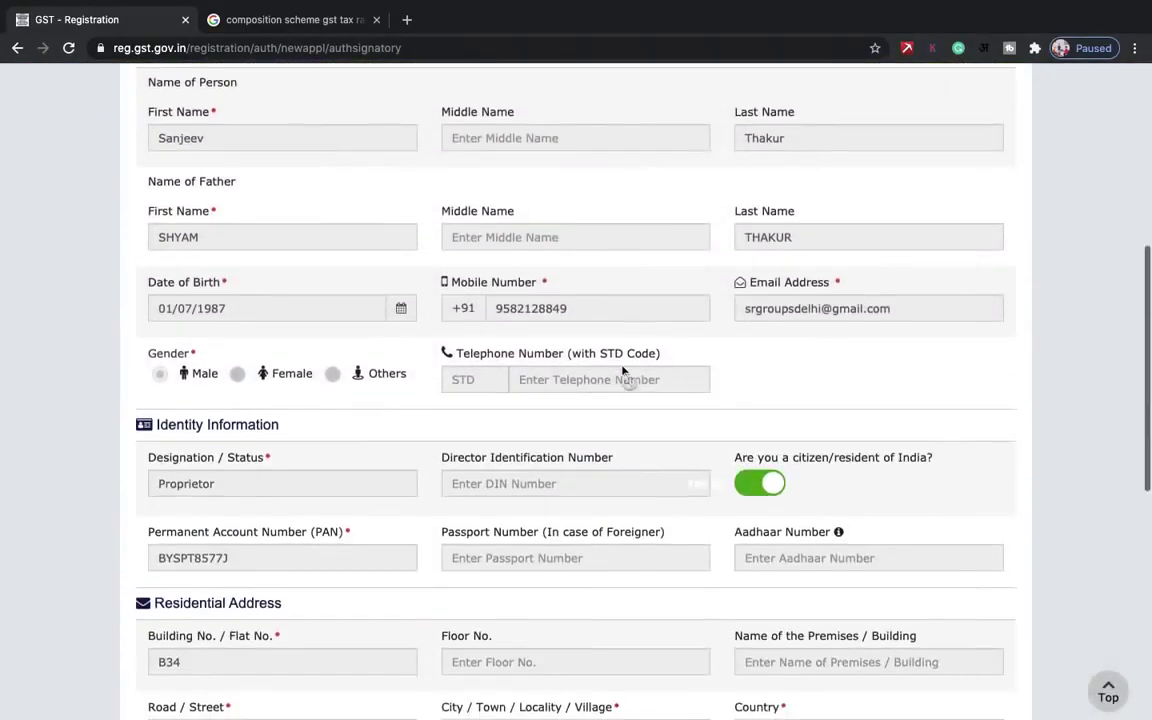
pyautogui.scroll(-4, 622, 372)
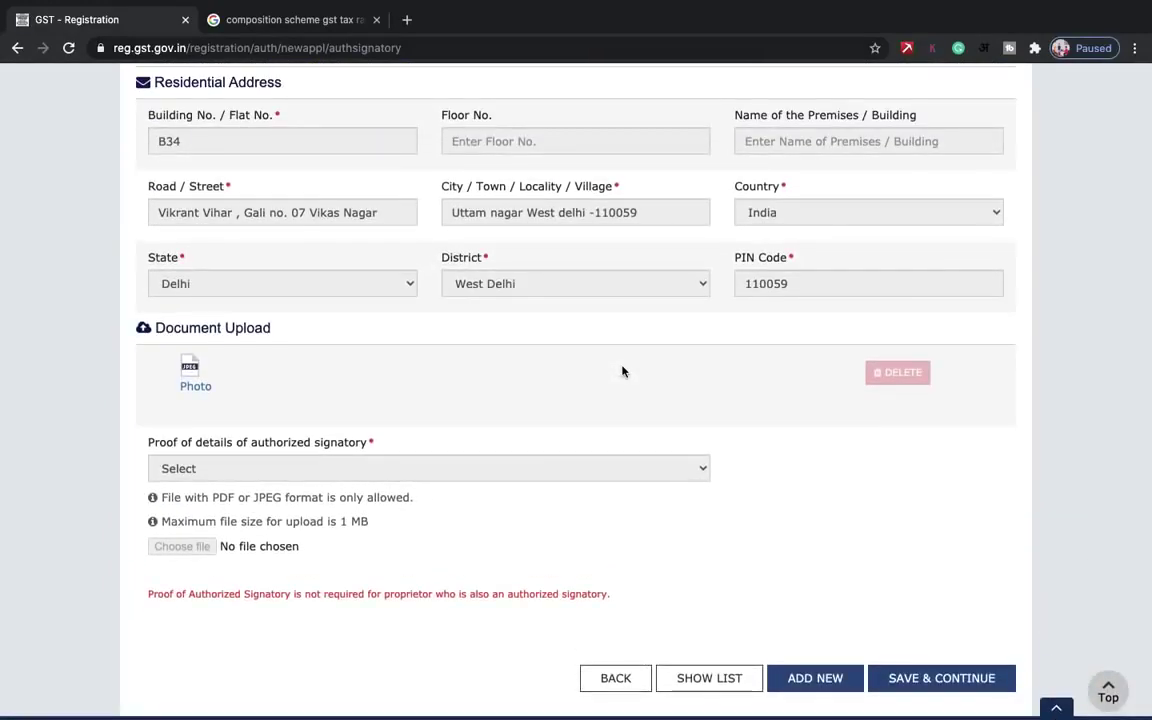
pyautogui.scroll(3, 622, 372)
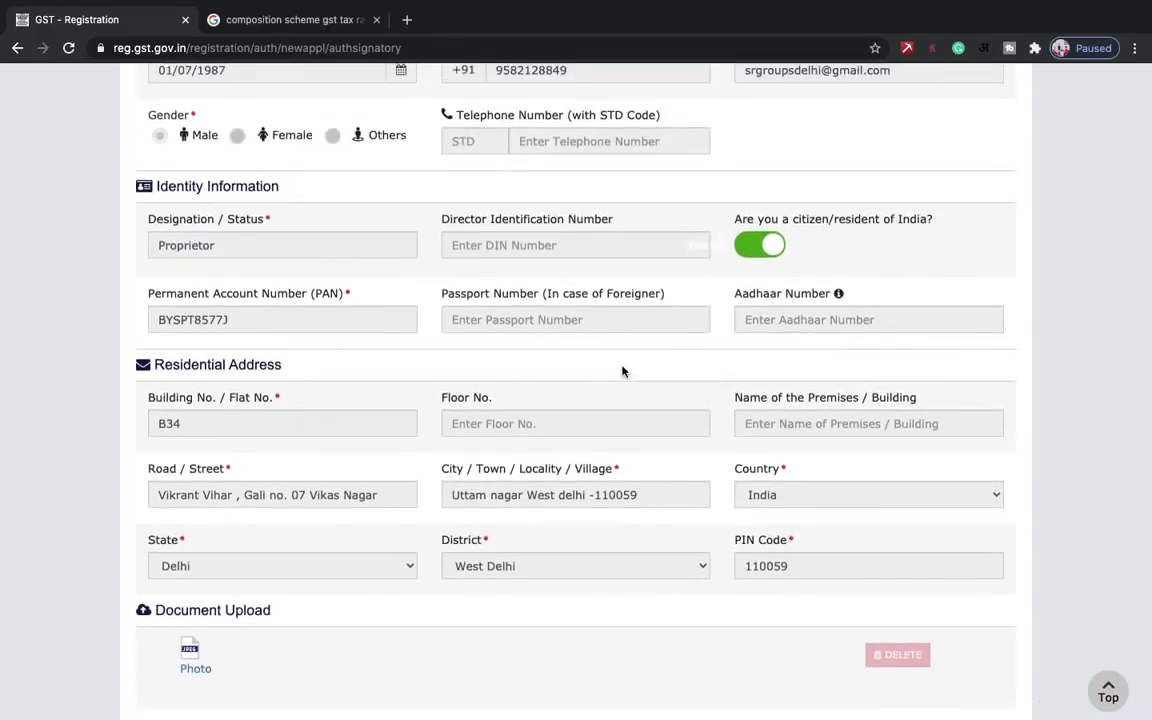
pyautogui.scroll(6, 622, 372)
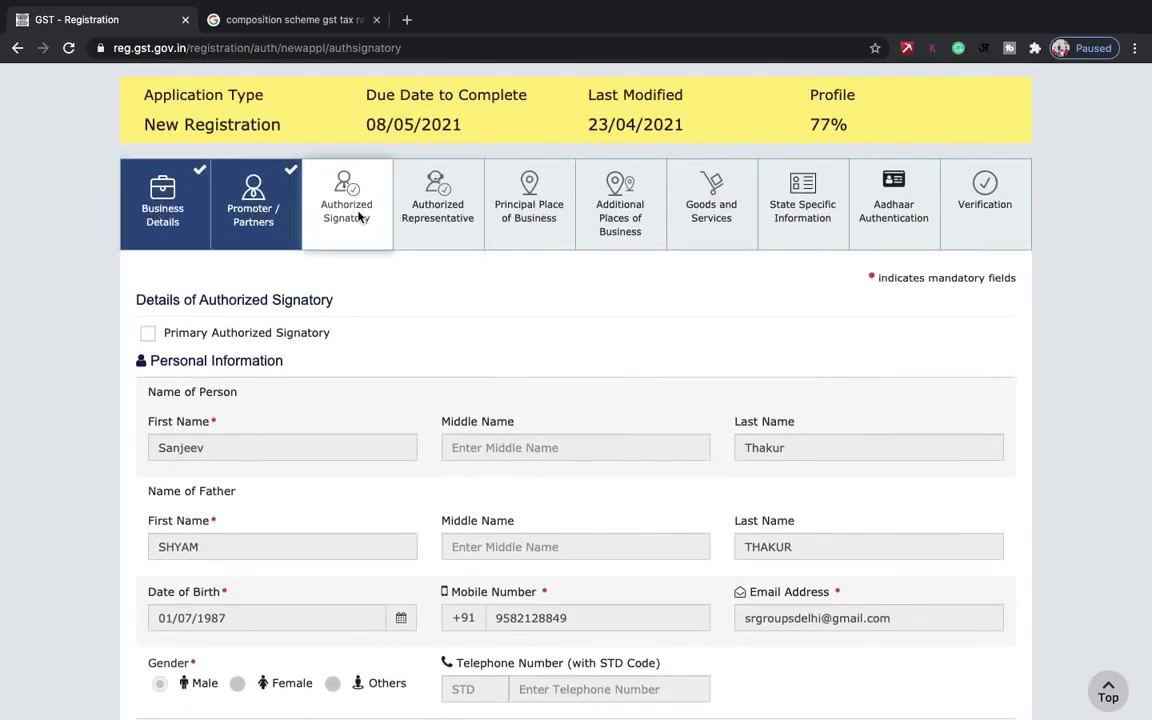
pyautogui.click(149, 335)
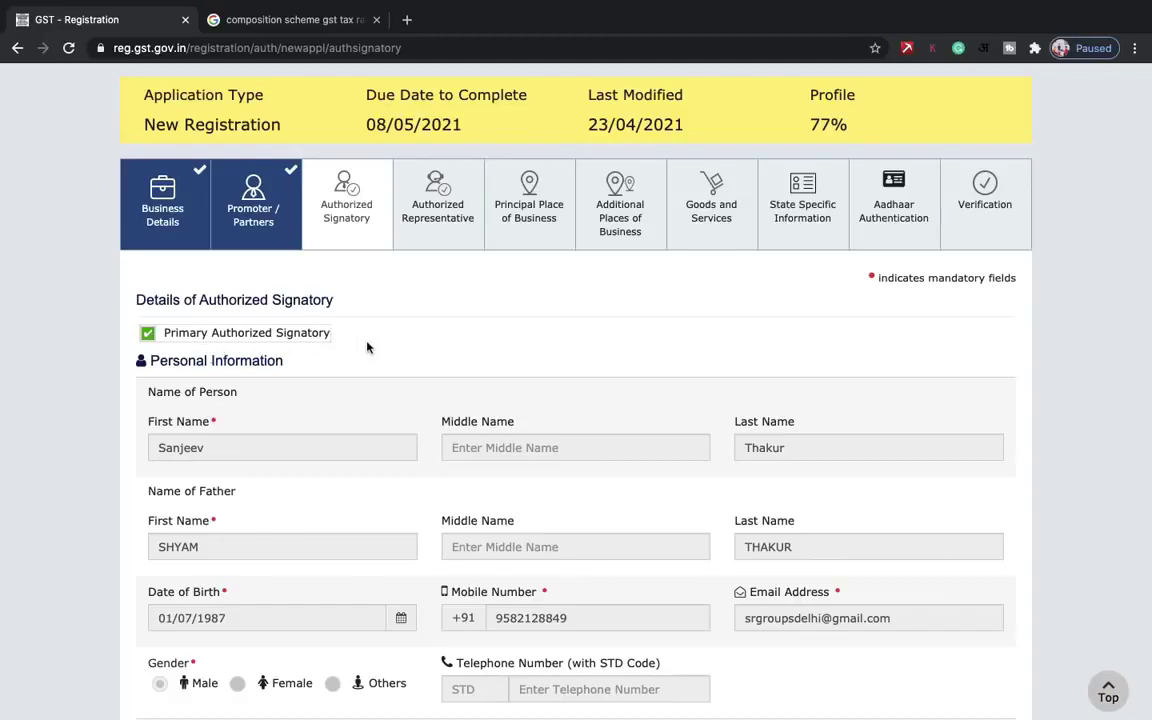
pyautogui.scroll(-15, 367, 347)
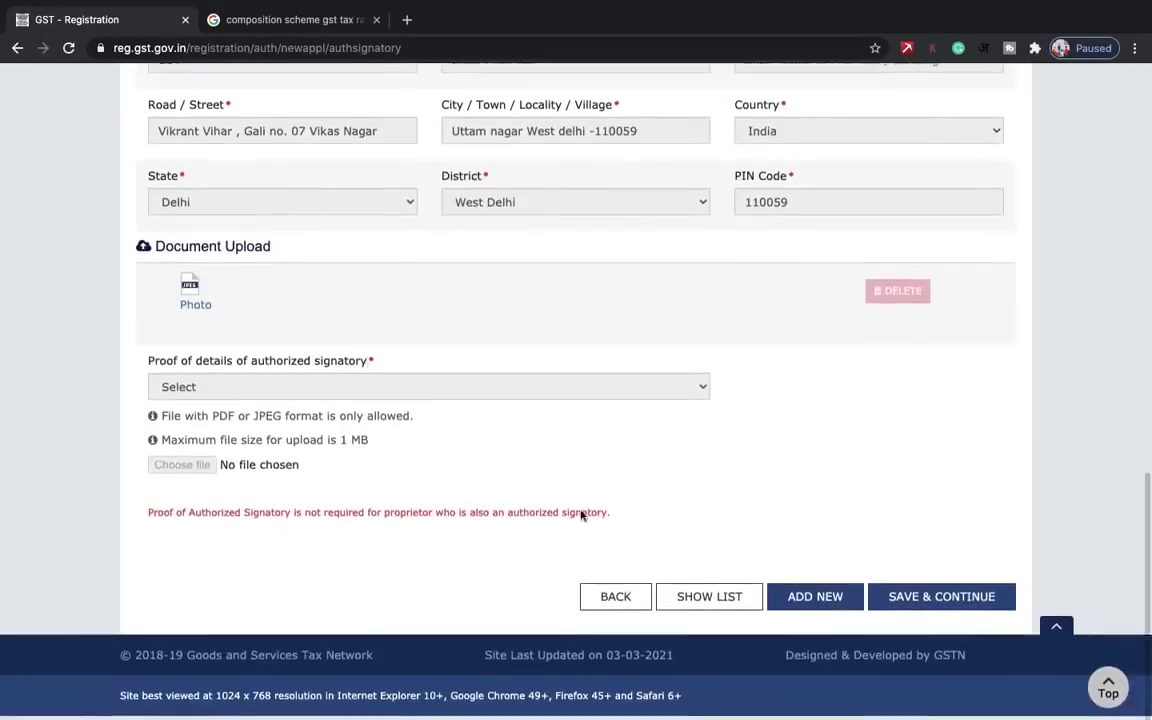
# - Save the Authorized Signatory, leave Authorized Representative off, and continue to Principal Place of Business
pyautogui.click(944, 600)
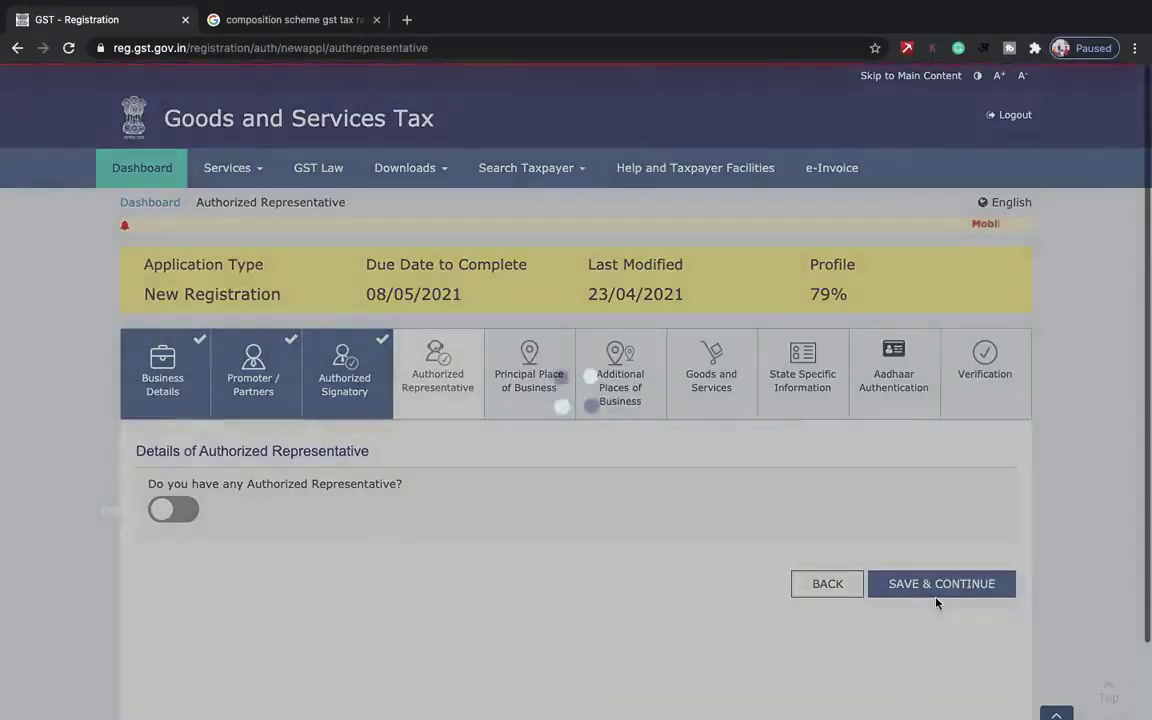
pyautogui.scroll(-2, 475, 503)
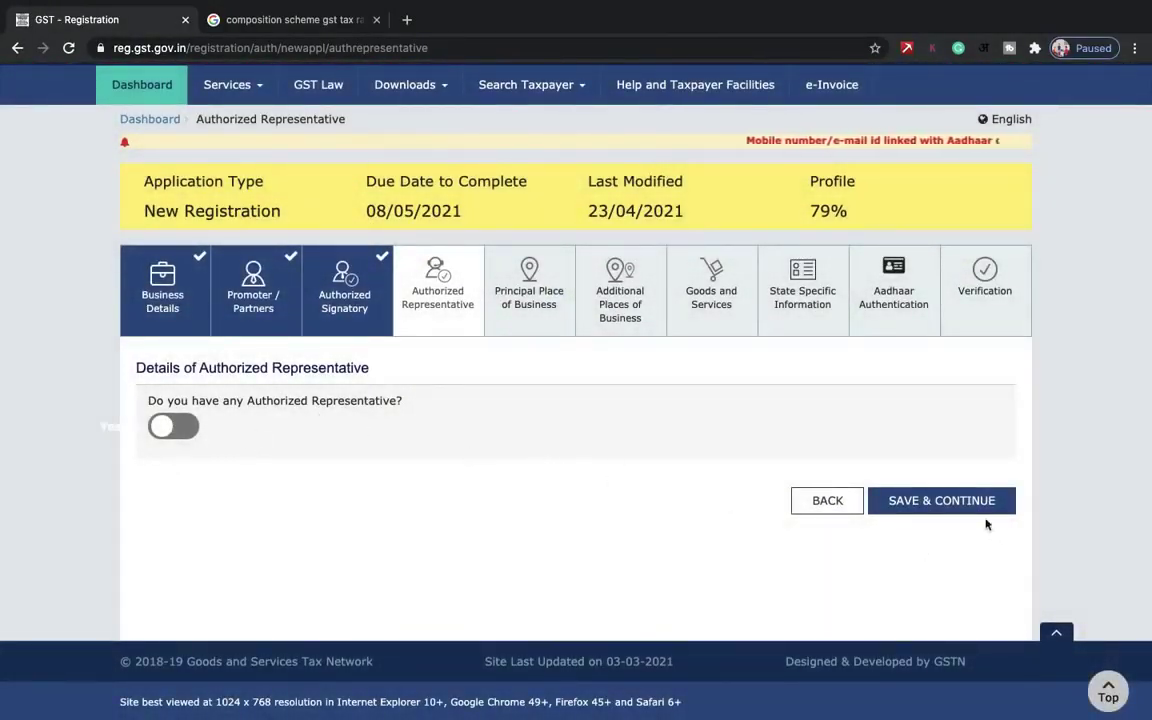
pyautogui.click(942, 501)
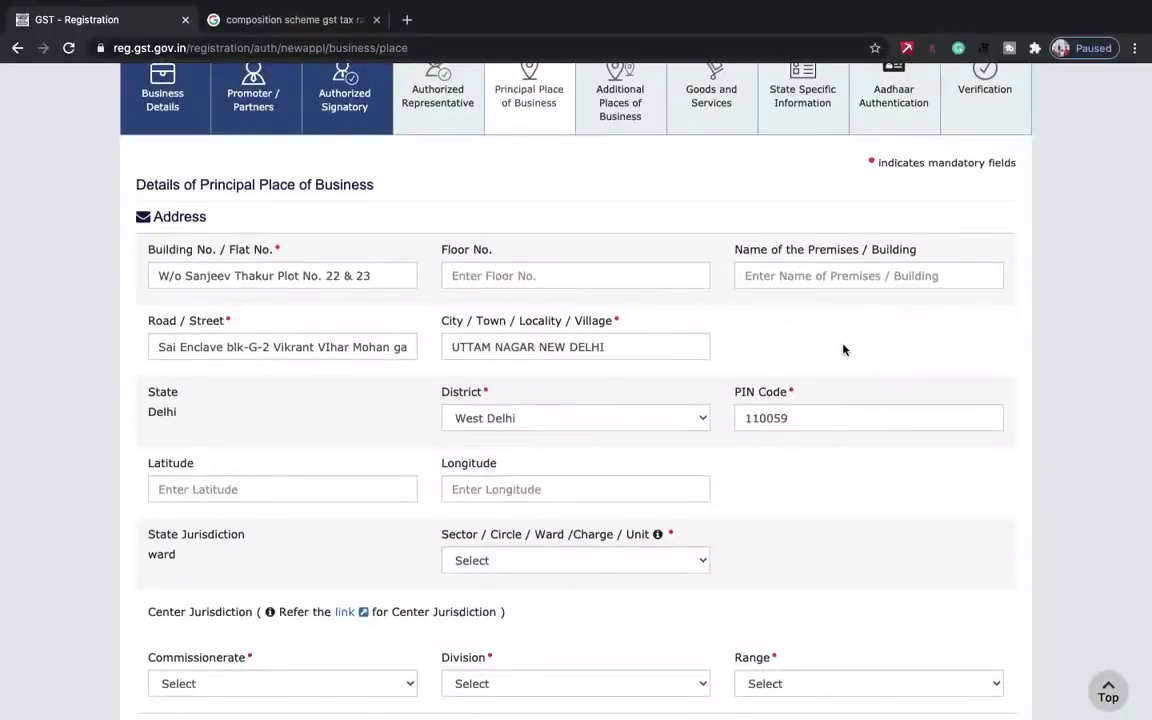
# - Choose Ward 61 as the Sector/Ward and DELHI WEST as the commissionerate
pyautogui.scroll(-2, 841, 347)
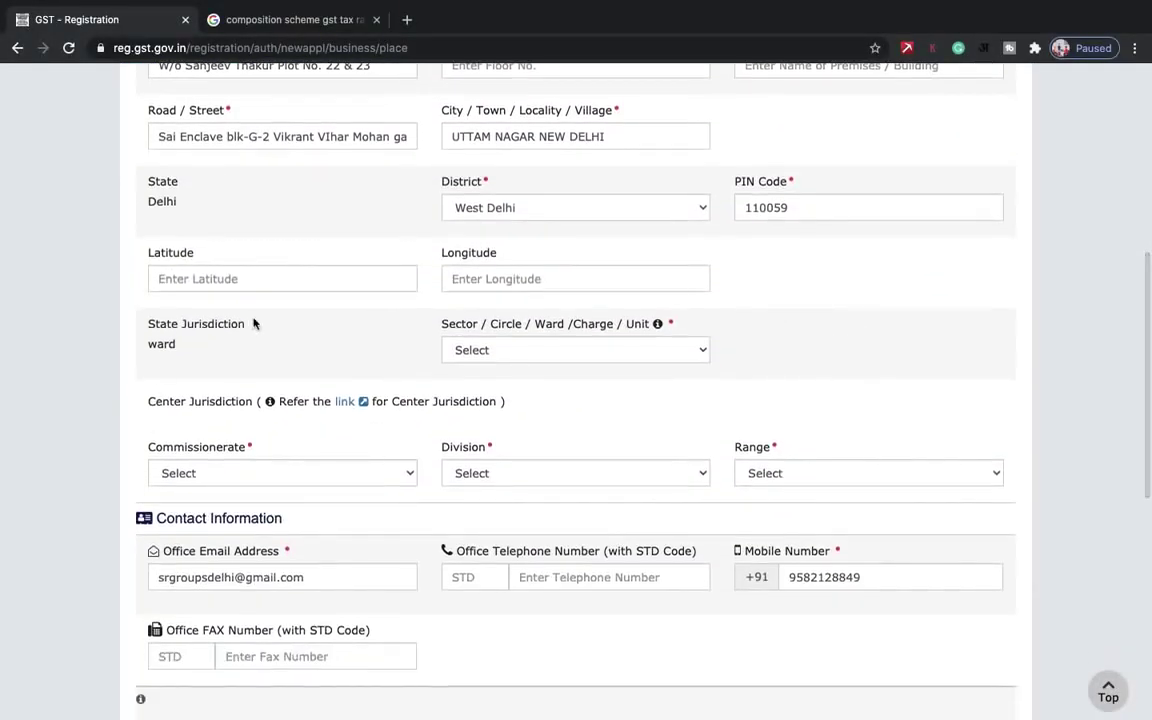
pyautogui.click(613, 356)
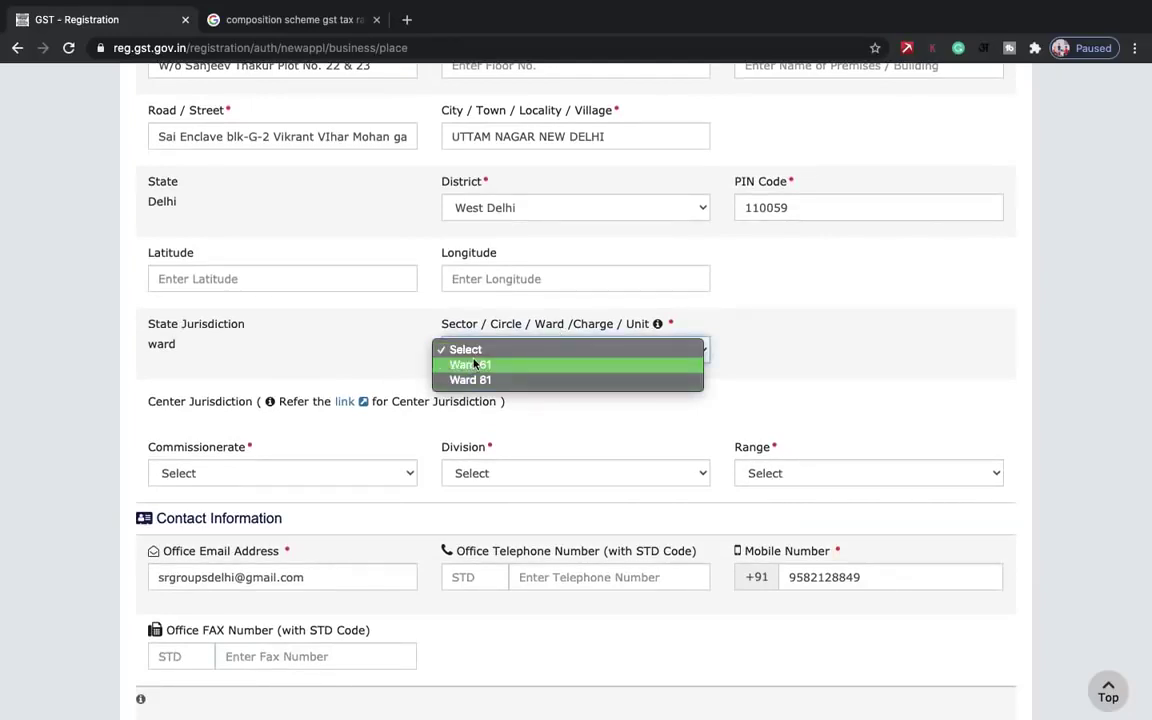
pyautogui.click(641, 366)
pyautogui.scroll(-3, 650, 370)
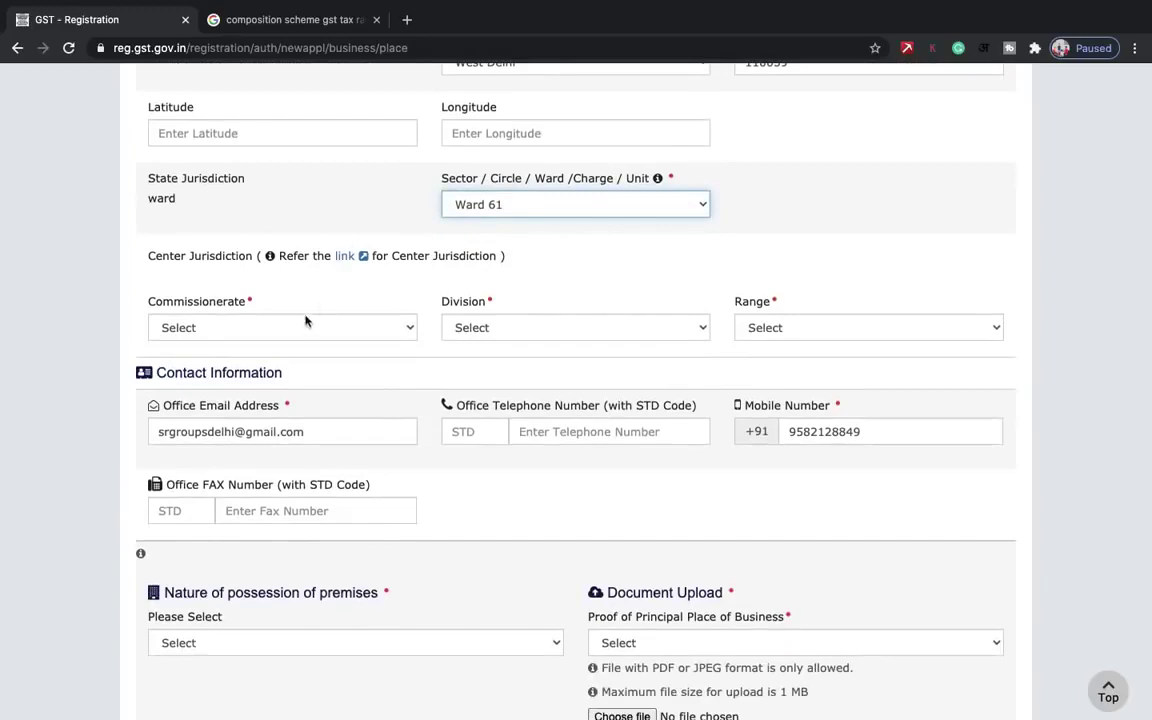
pyautogui.click(302, 327)
pyautogui.click(270, 342)
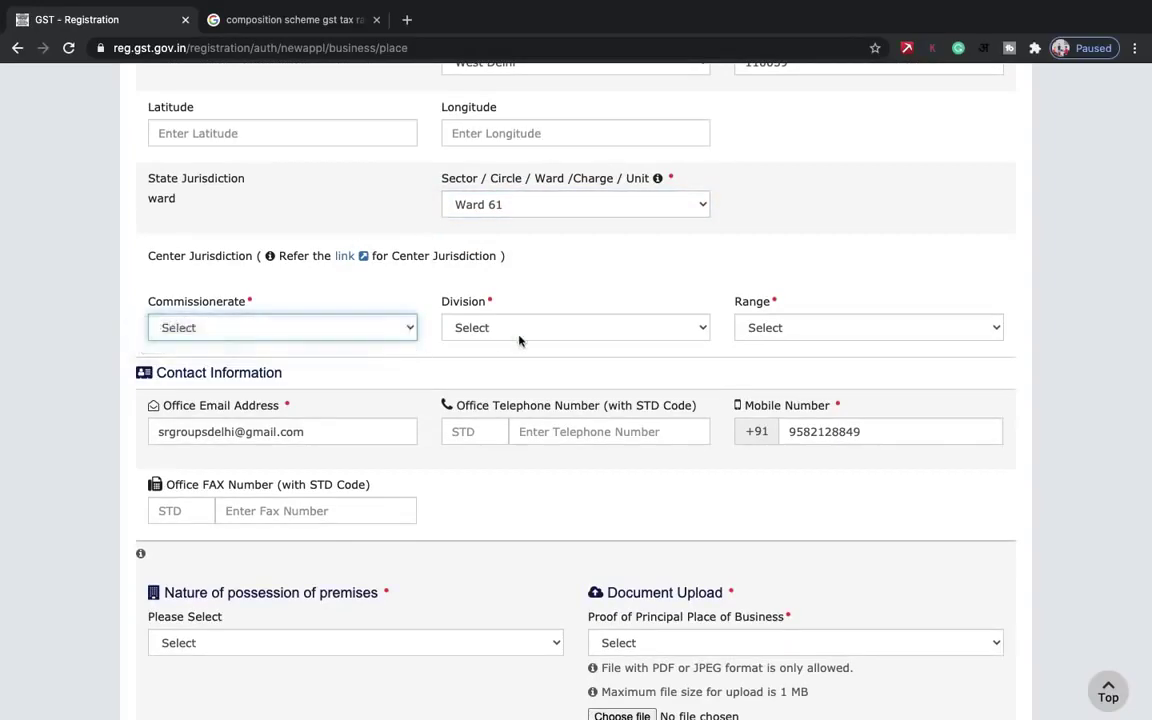
# - Set the division to UTTAM NAGAR and the range to RANGE - 129
pyautogui.click(598, 335)
pyautogui.click(604, 342)
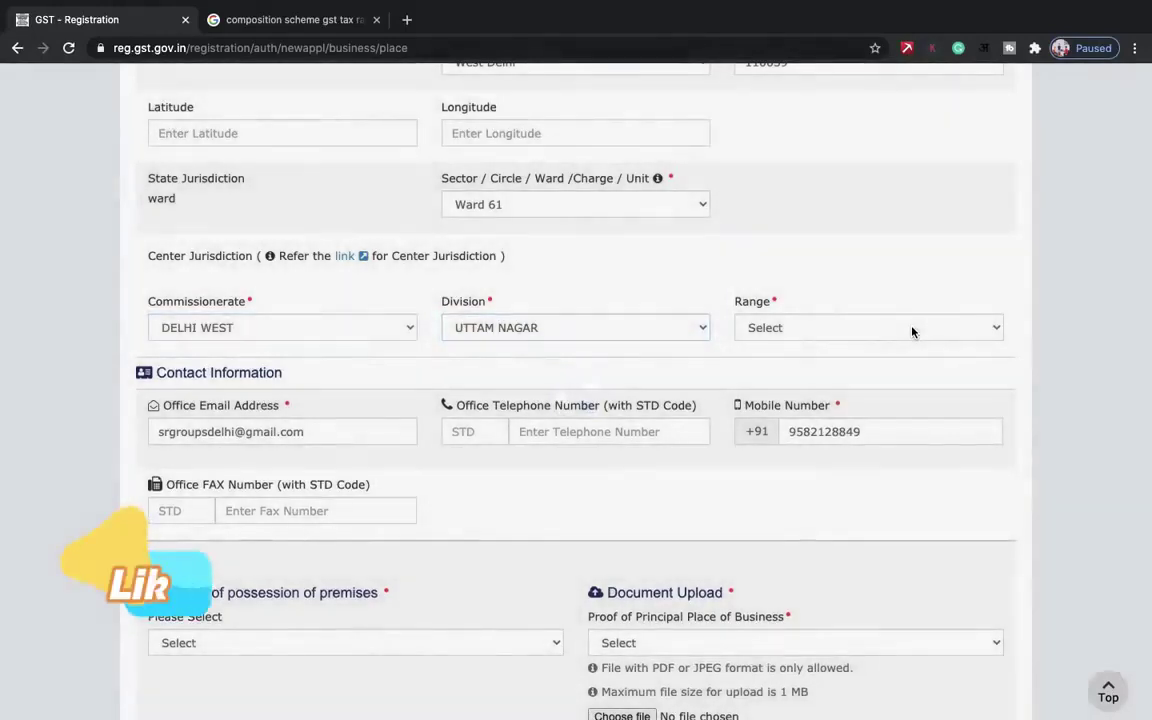
pyautogui.click(912, 329)
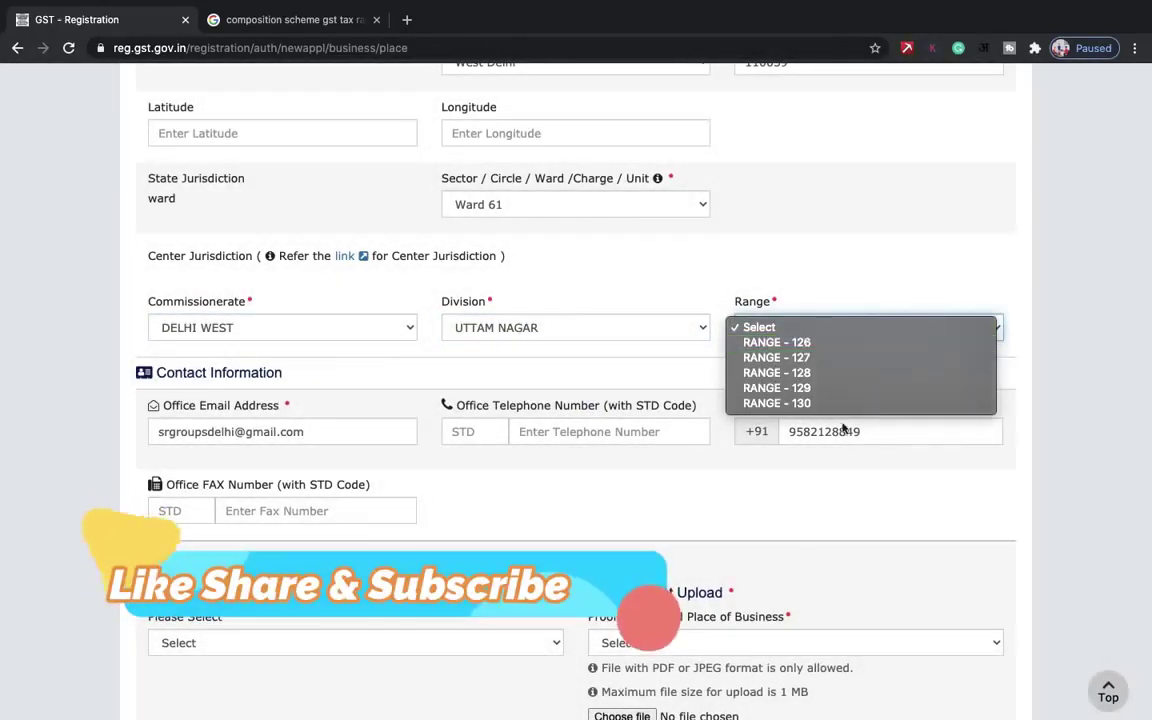
pyautogui.click(800, 388)
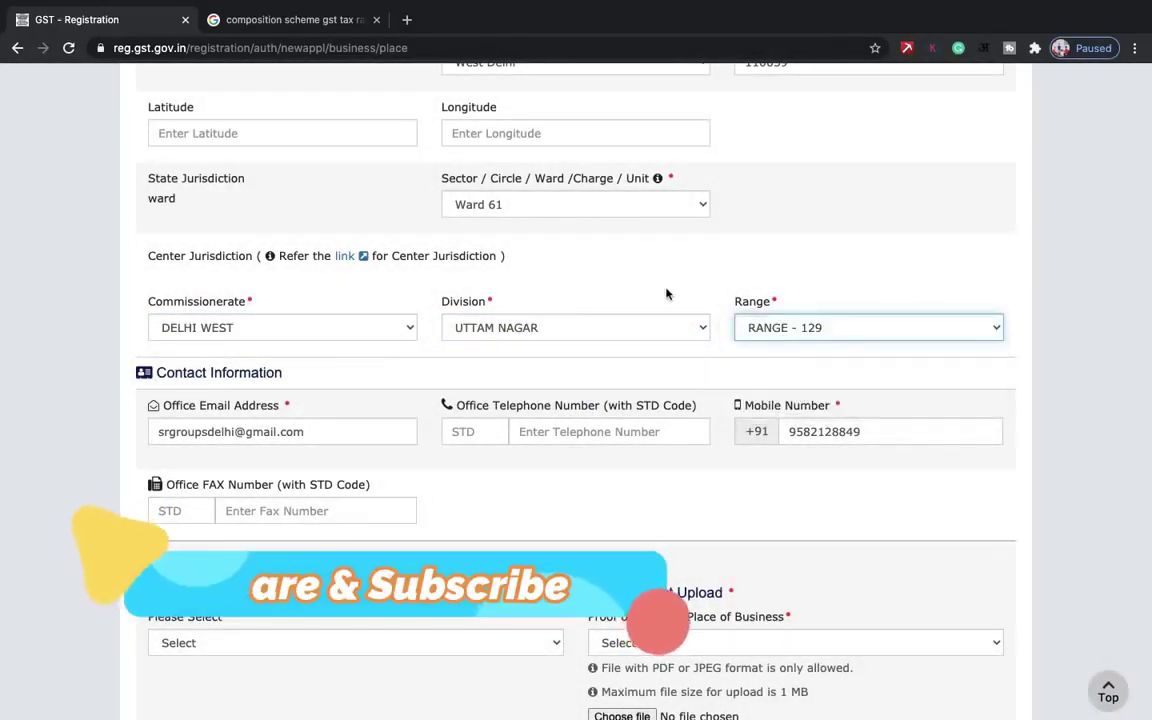
# - Confirm the ward stays Ward 61 and review the possession-of-premises options without changing them
pyautogui.scroll(1, 667, 293)
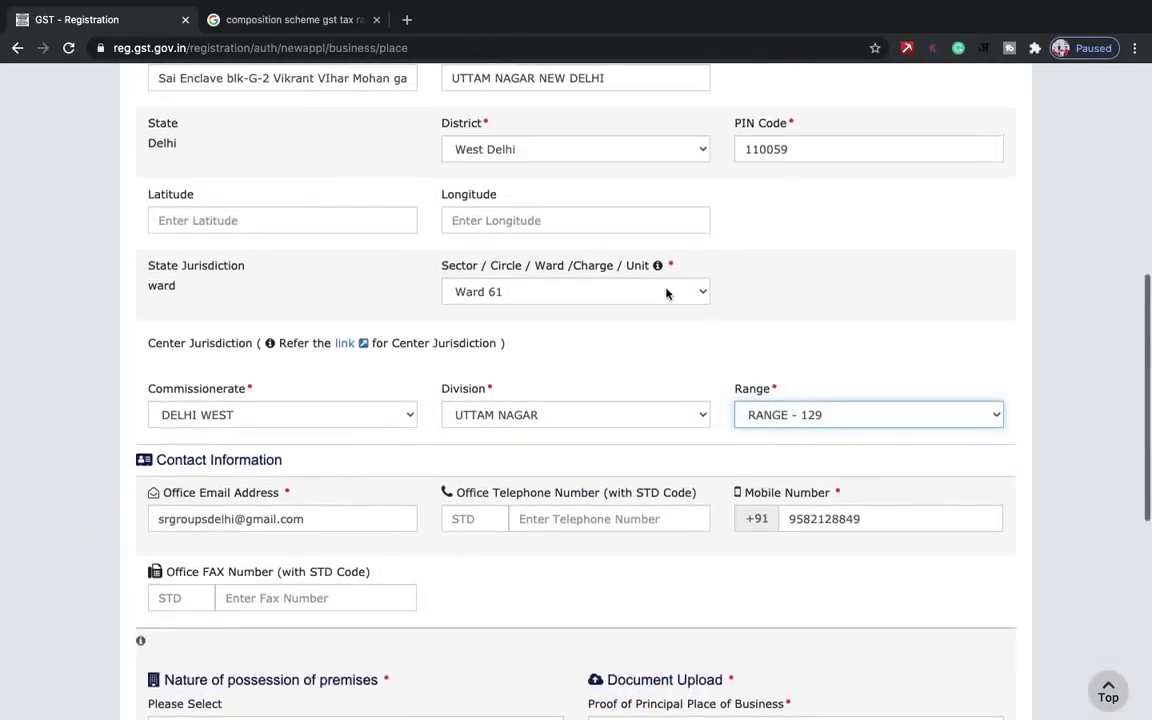
pyautogui.click(588, 292)
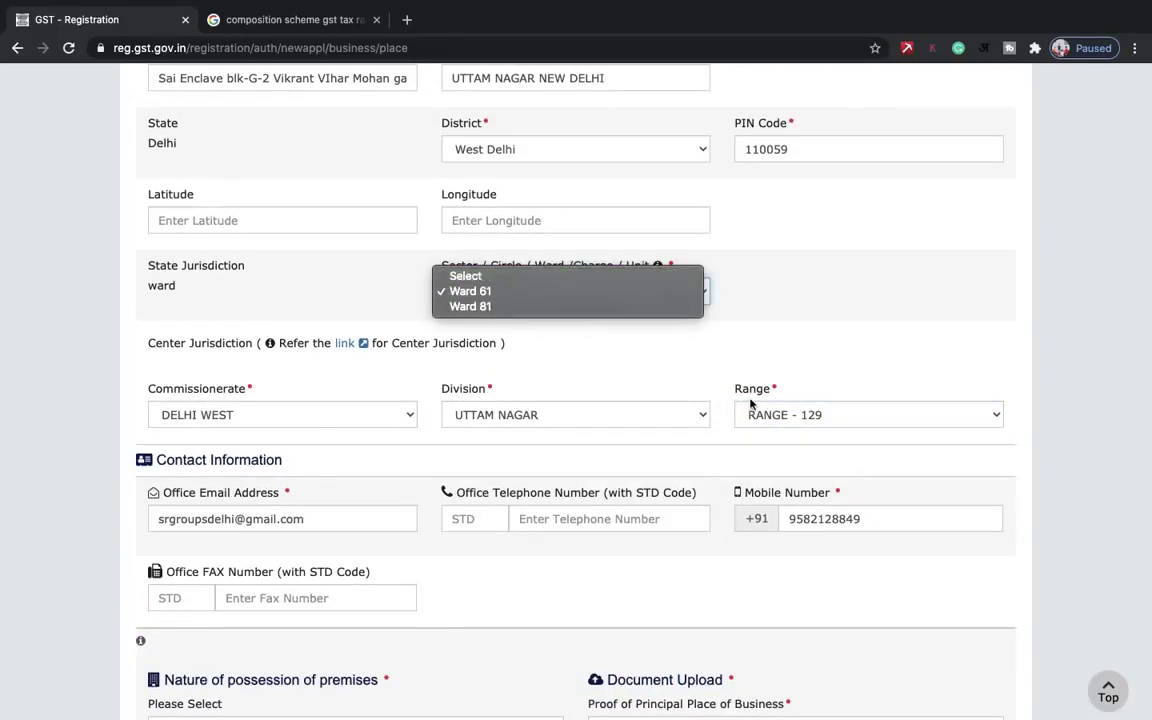
pyautogui.click(874, 284)
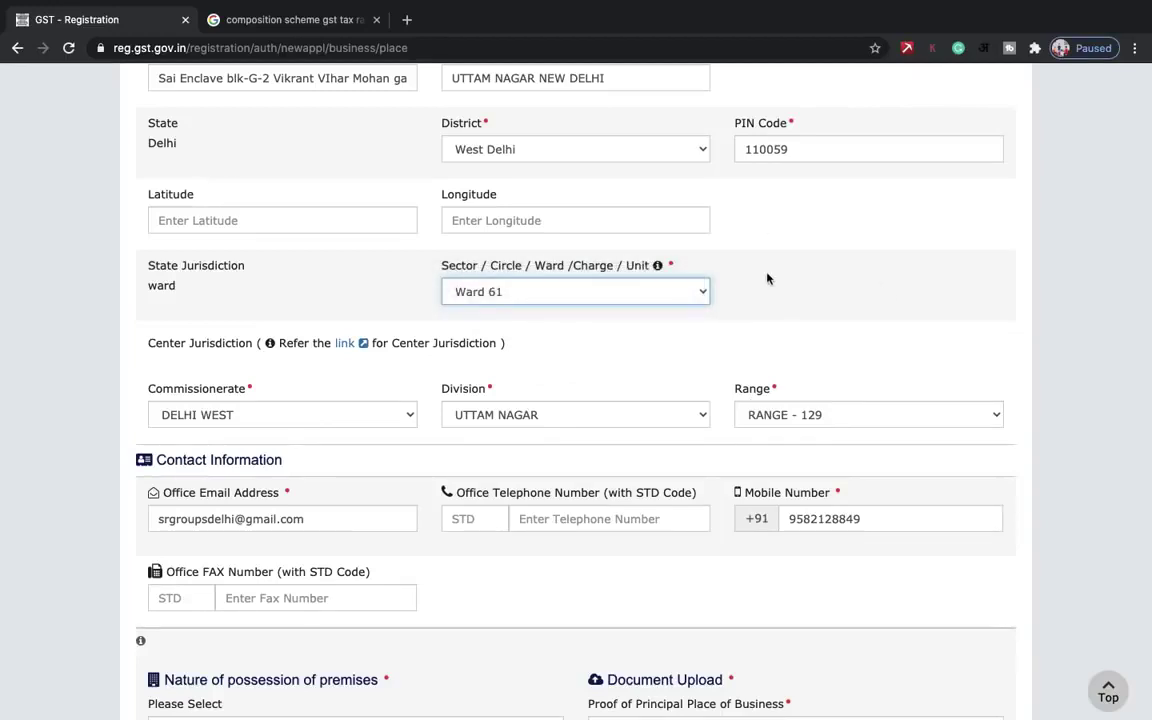
pyautogui.scroll(-3, 768, 278)
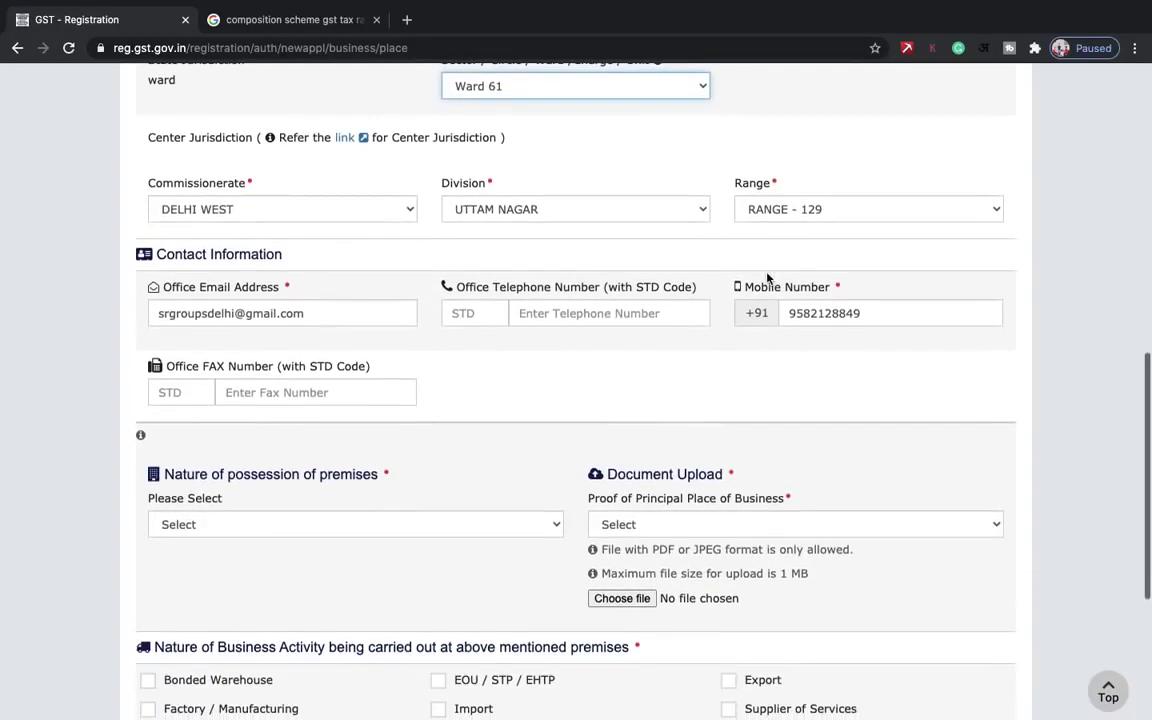
pyautogui.scroll(1, 768, 278)
pyautogui.scroll(-2, 768, 278)
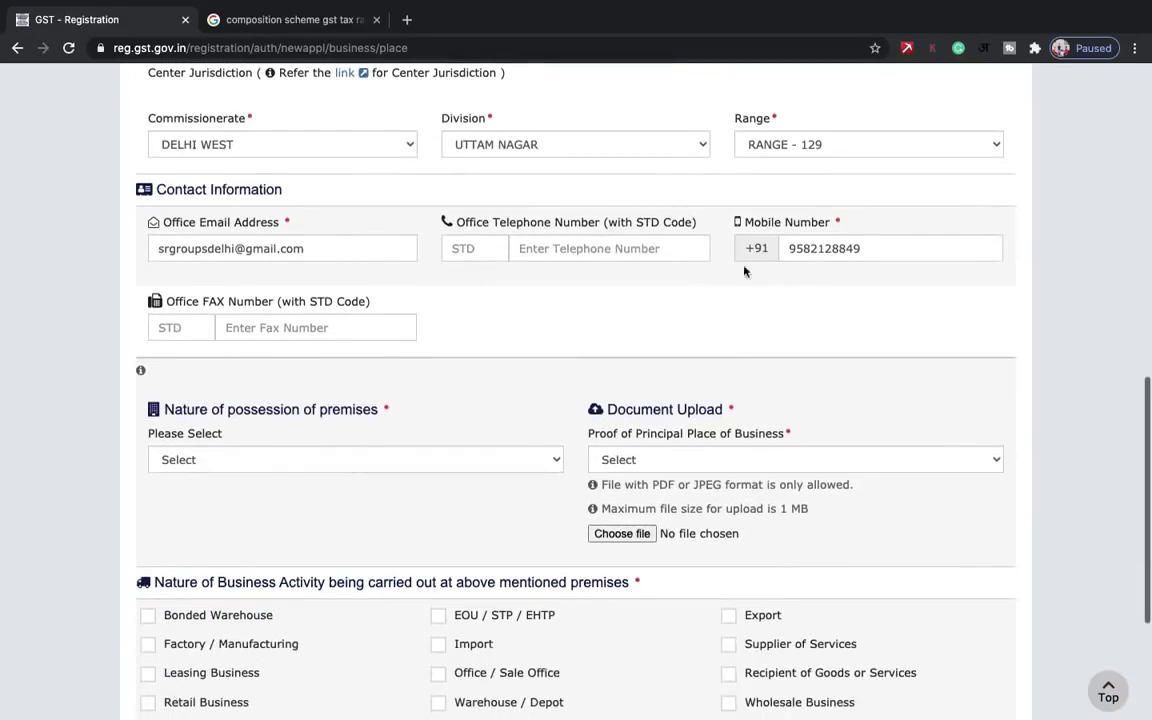
pyautogui.scroll(-3, 874, 255)
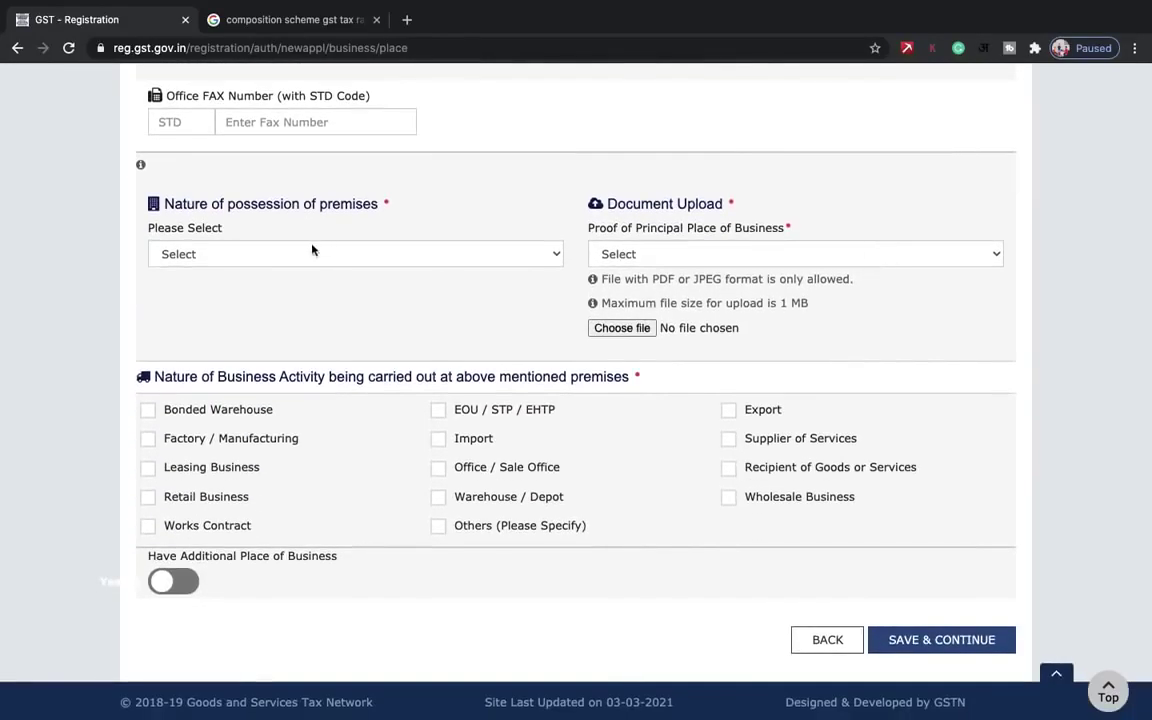
pyautogui.click(314, 251)
pyautogui.click(430, 201)
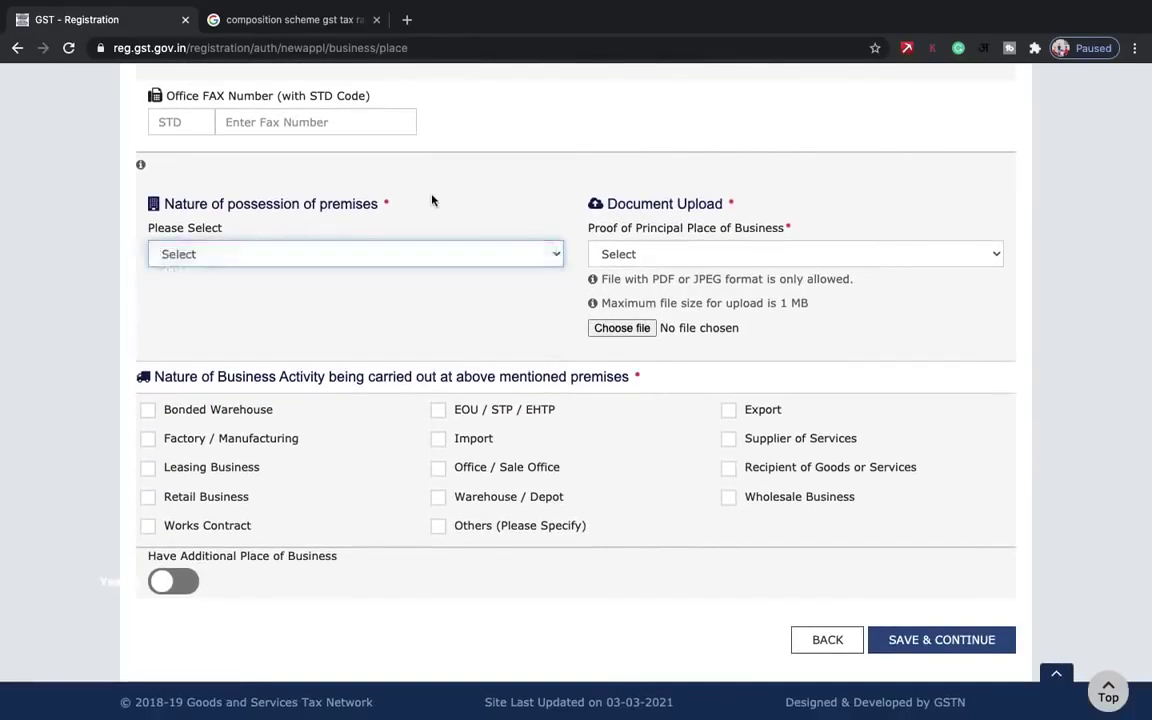
pyautogui.scroll(10, 432, 200)
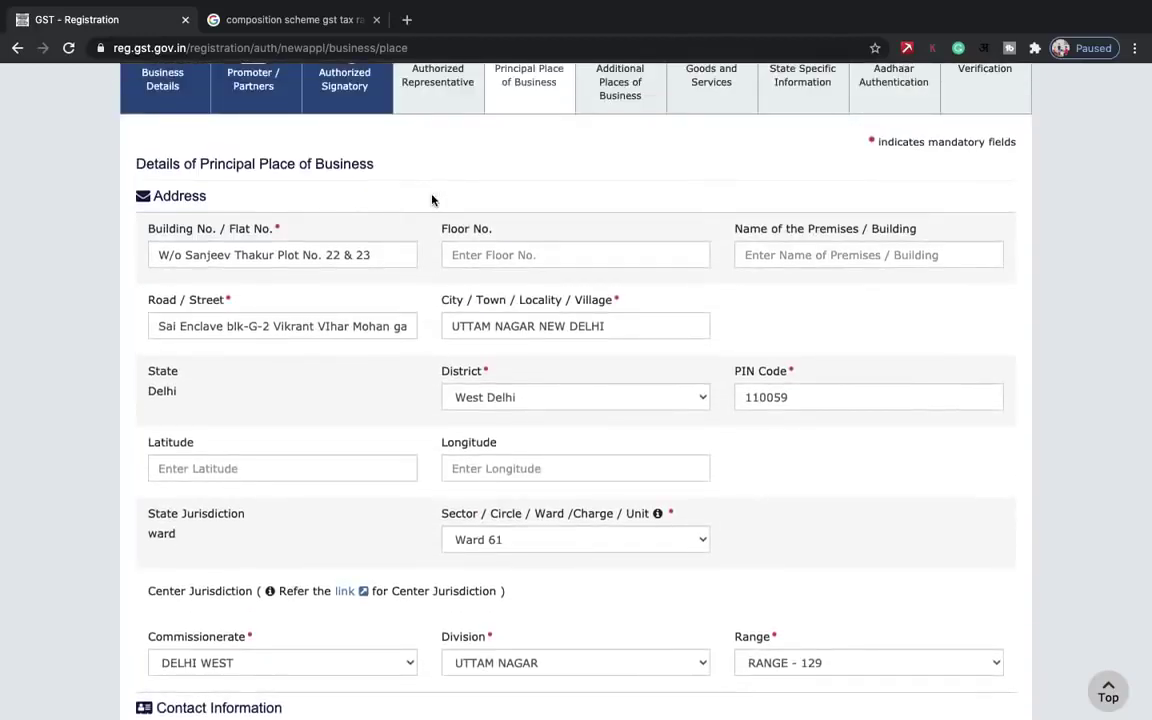
pyautogui.scroll(-7, 432, 198)
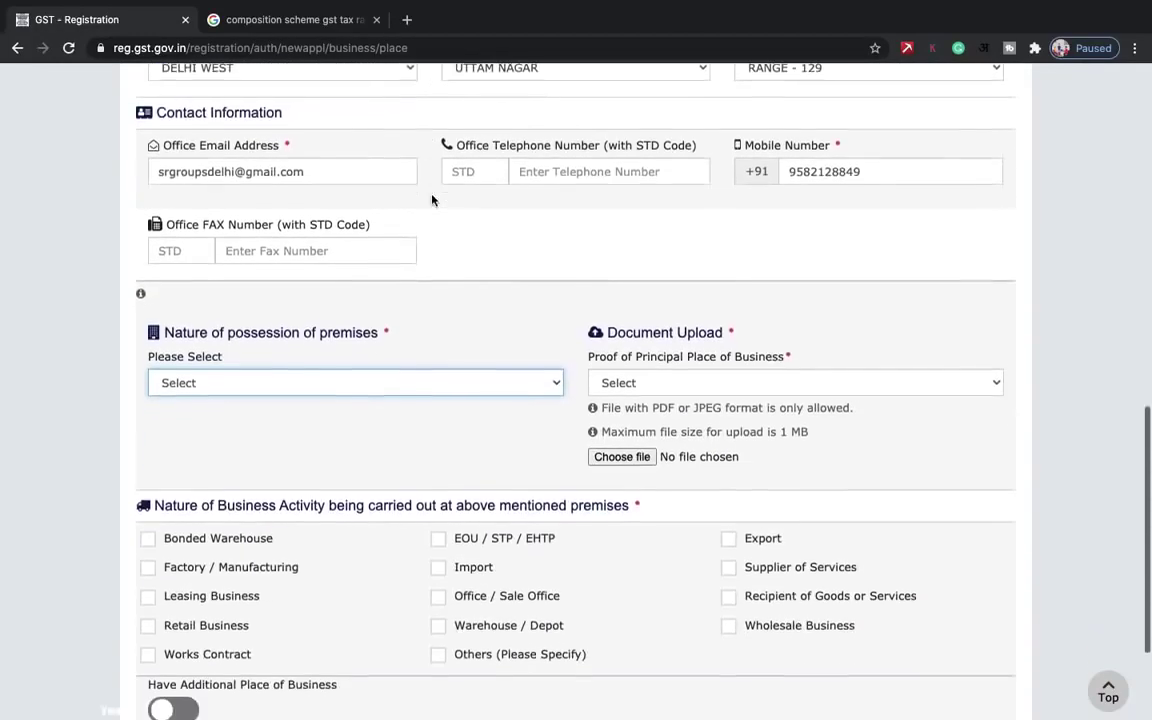
pyautogui.scroll(-1, 432, 195)
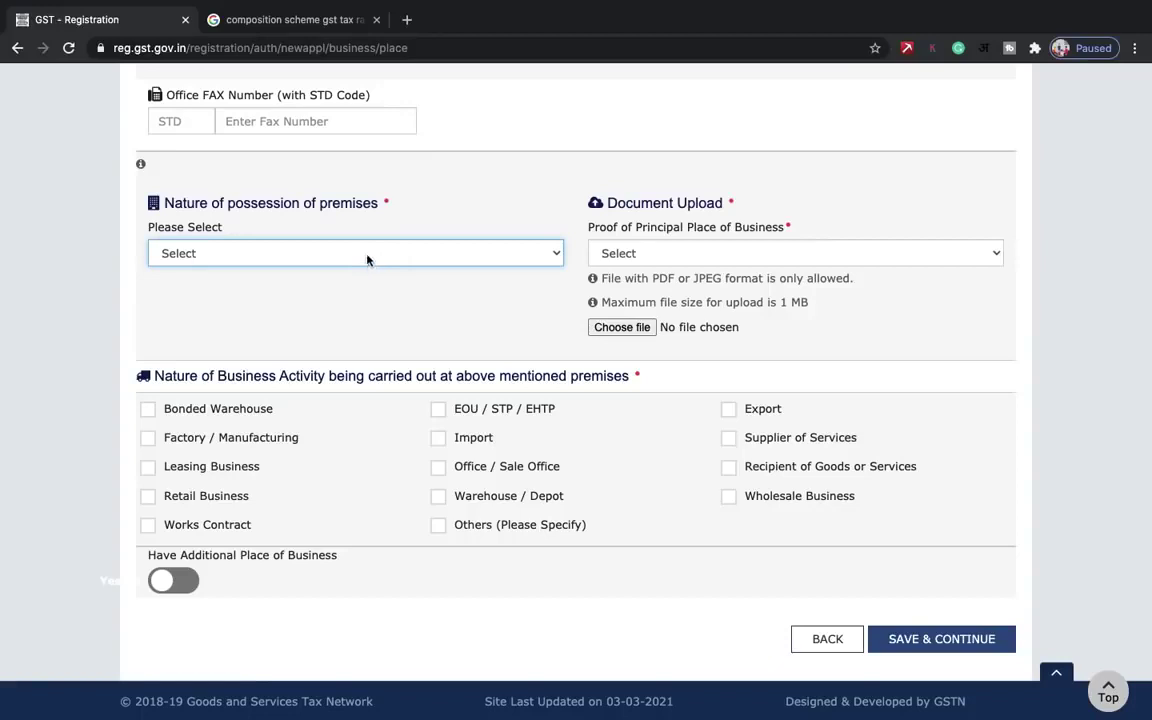
# - Set the Nature of possession of premises to Own
pyautogui.click(270, 256)
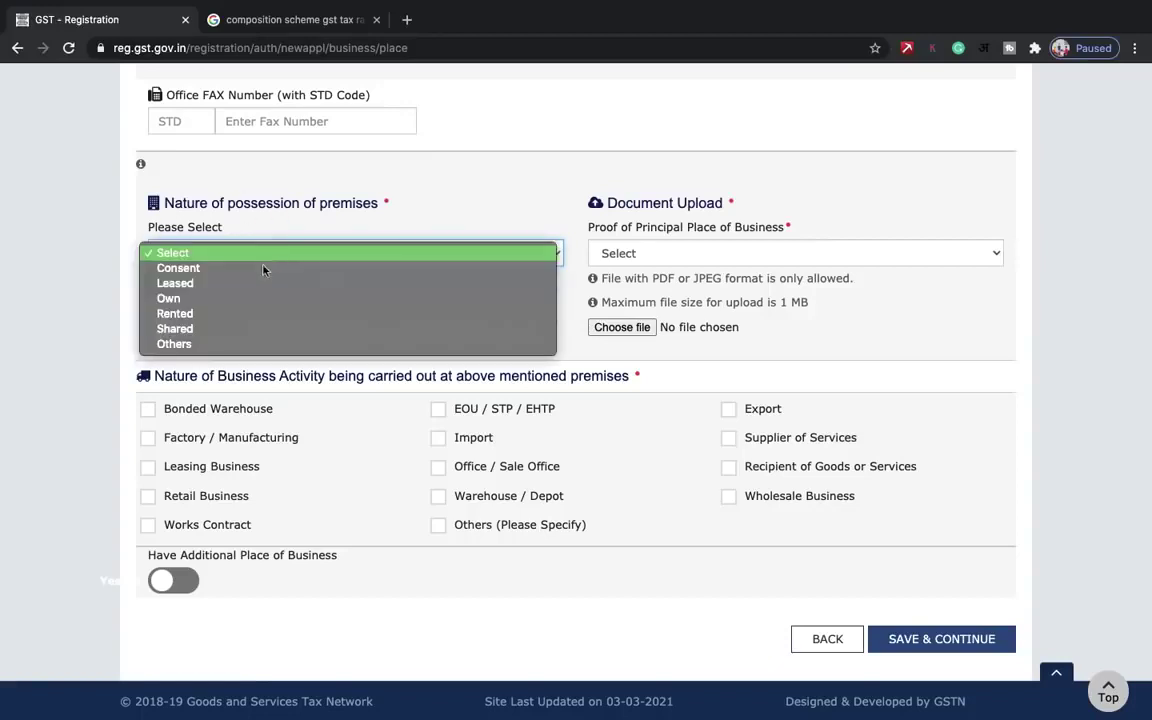
pyautogui.click(198, 305)
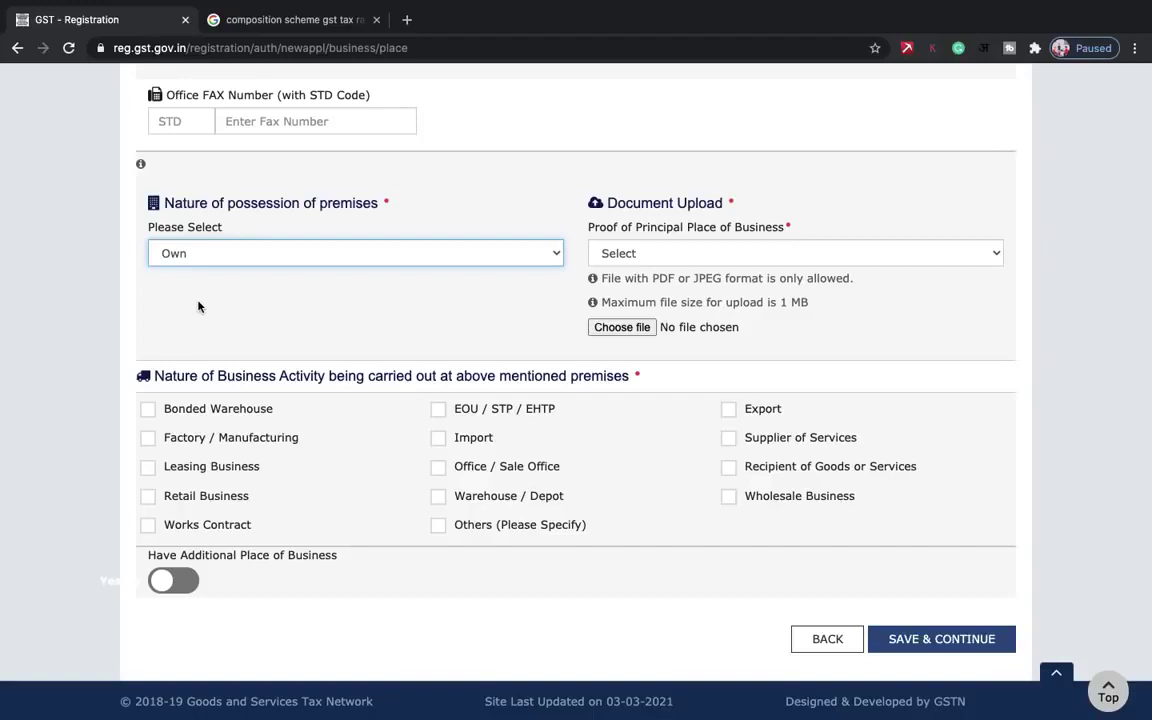
pyautogui.click(224, 257)
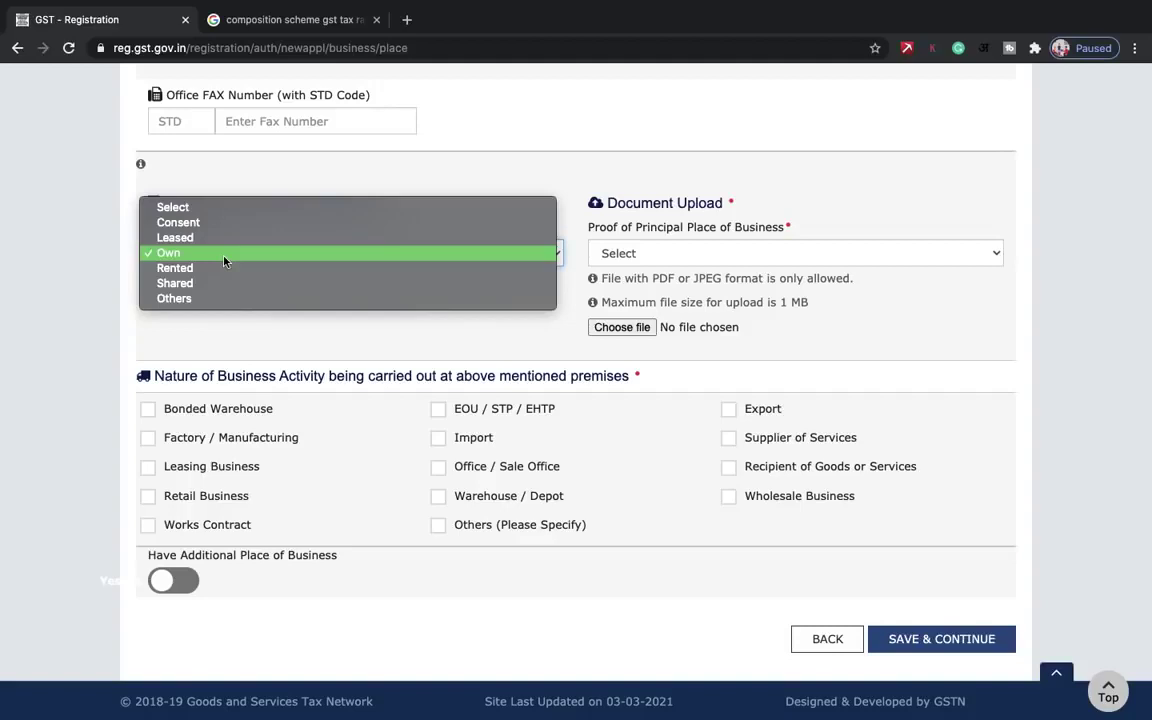
pyautogui.click(224, 261)
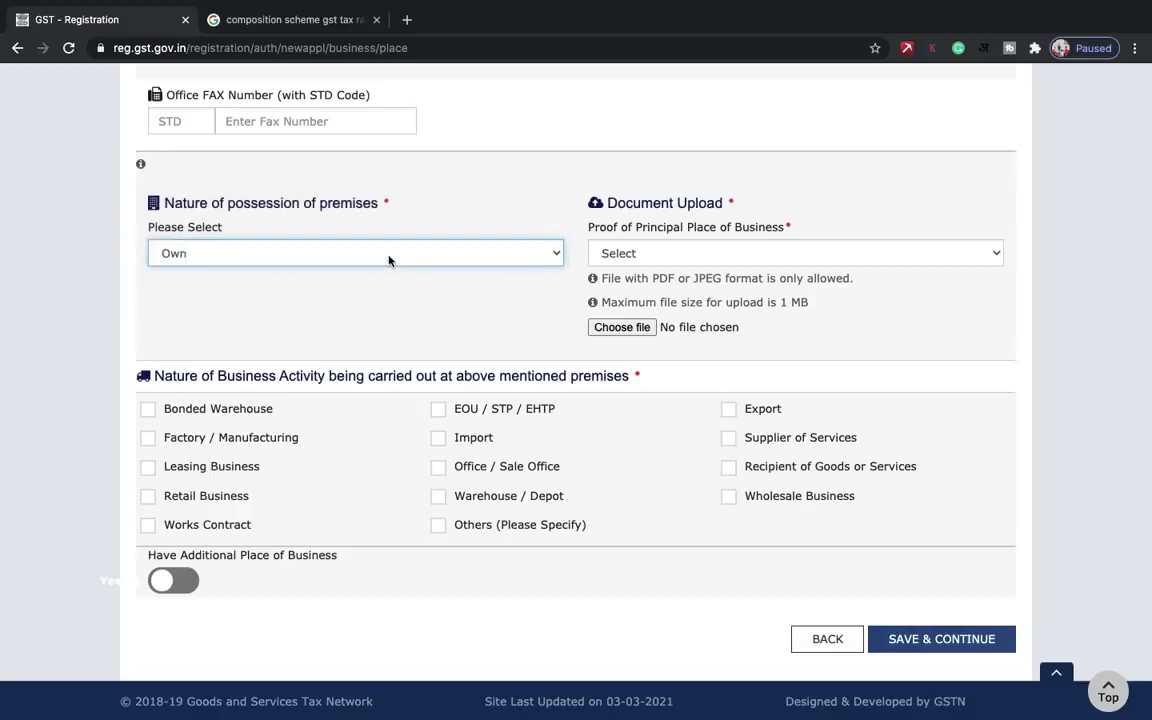
# - Select Electricity Bill as the proof document and upload two bill images
pyautogui.click(697, 250)
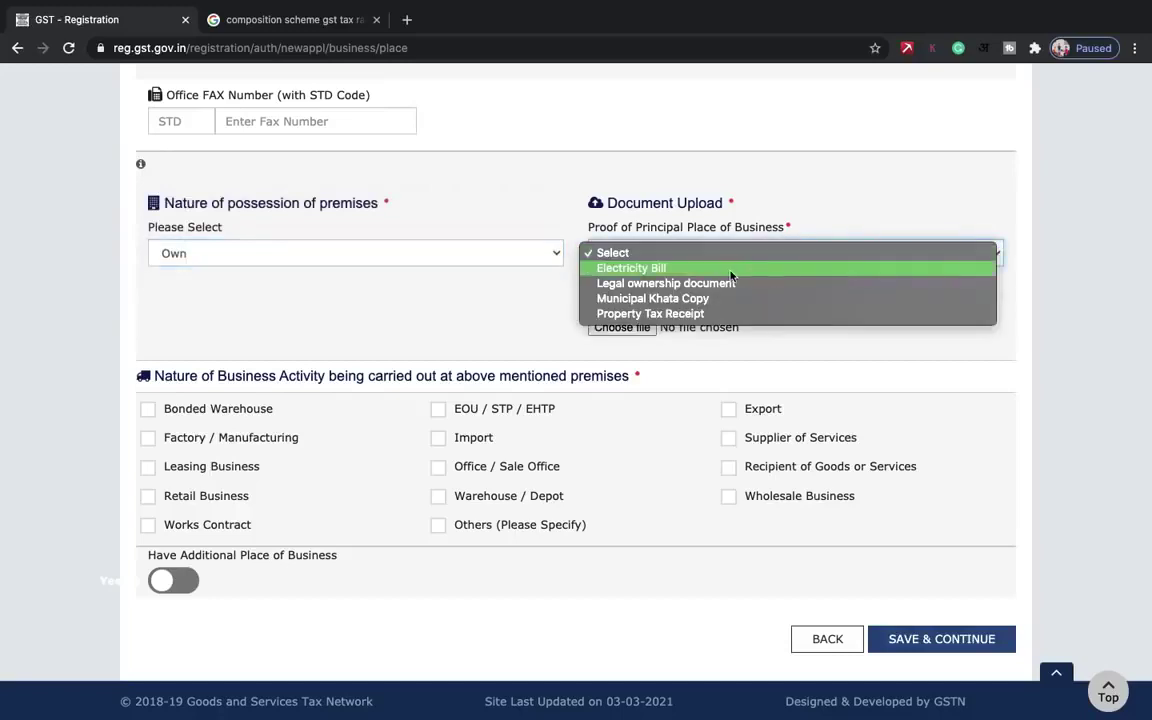
pyautogui.click(730, 270)
pyautogui.click(617, 327)
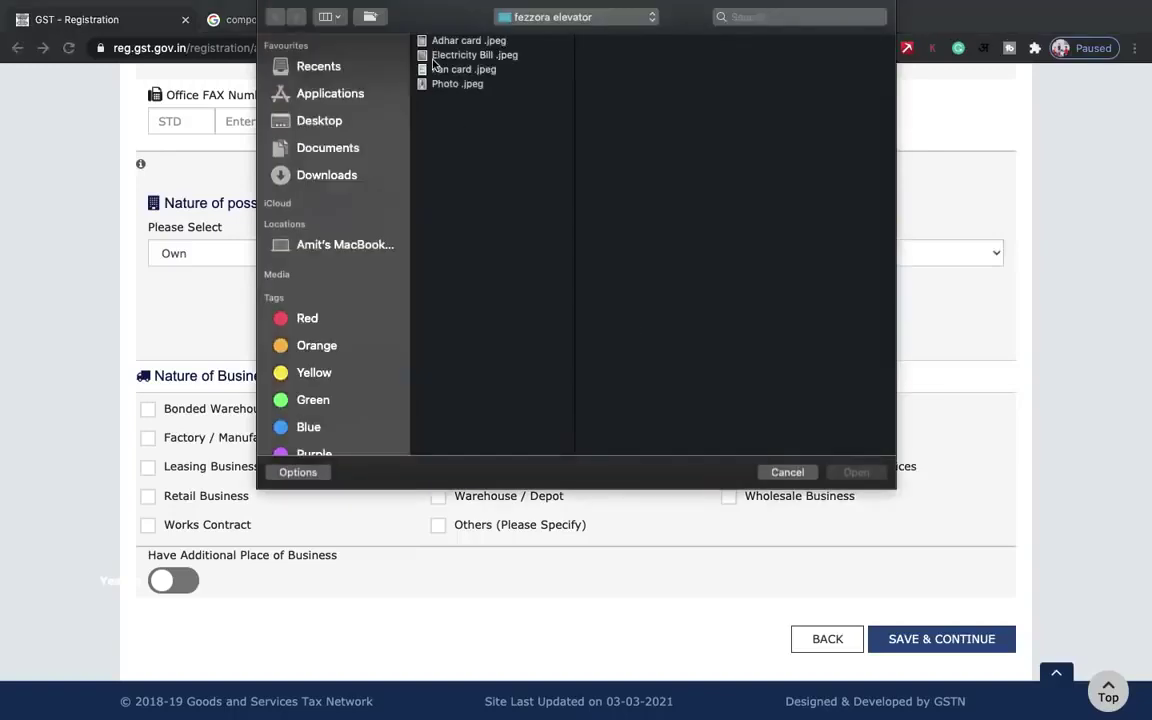
pyautogui.doubleClick(440, 55)
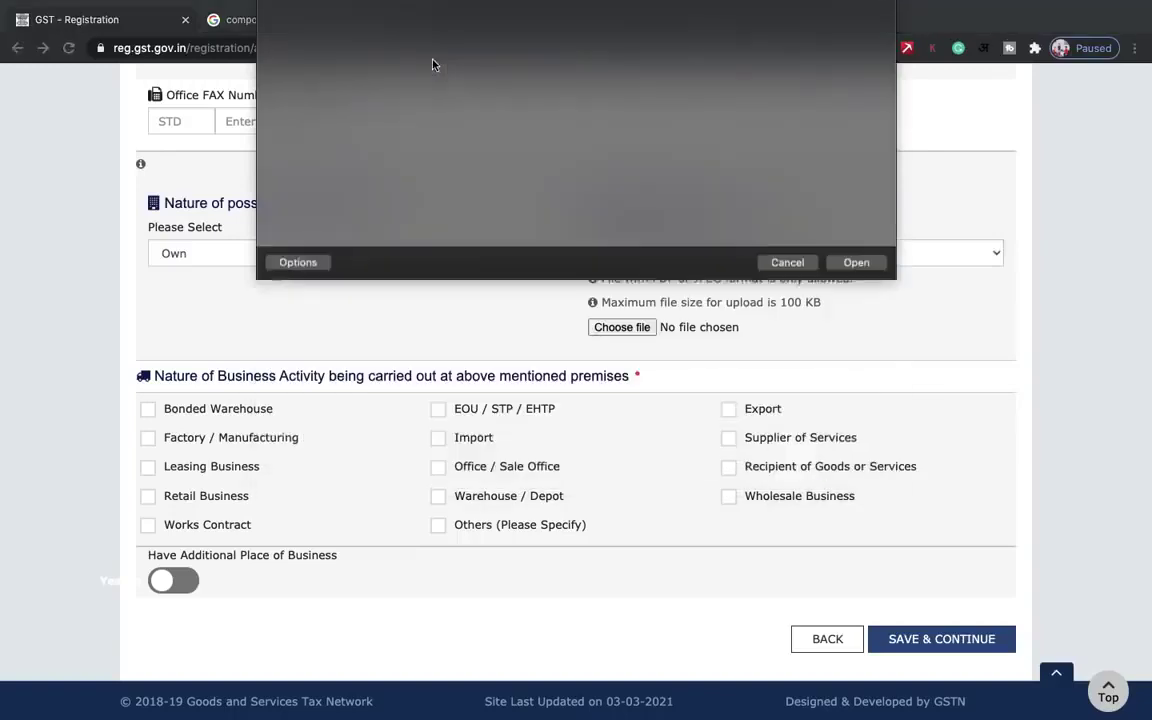
pyautogui.scroll(-3, 500, 345)
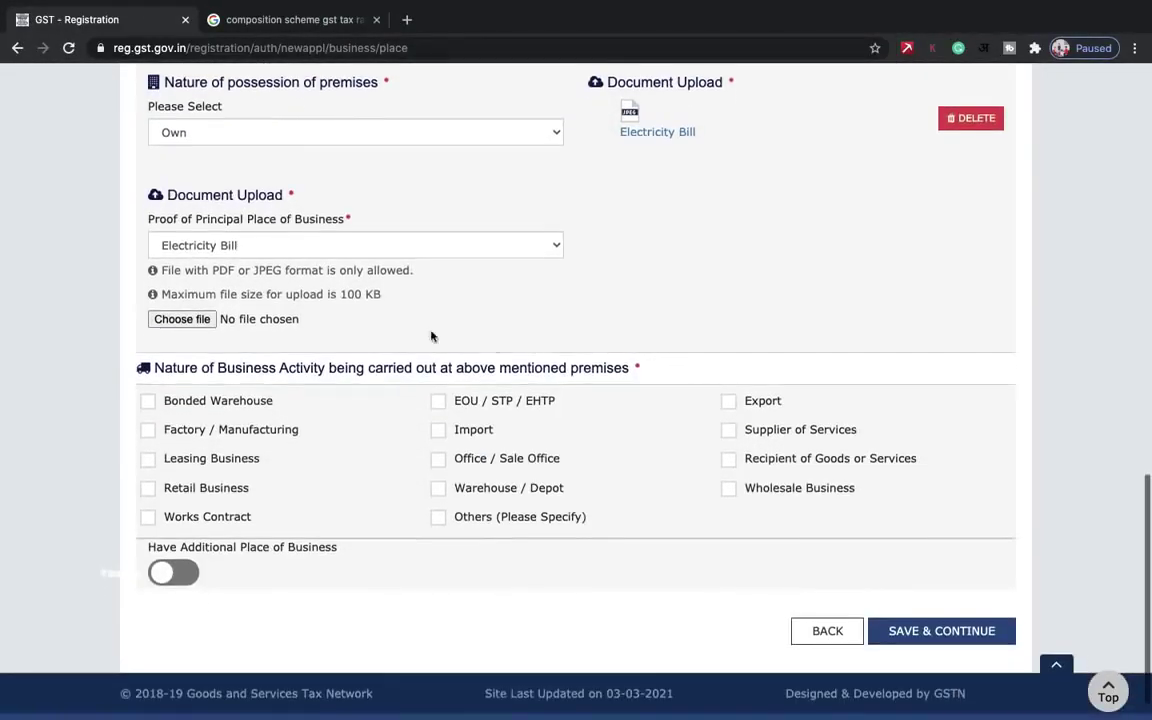
pyautogui.click(181, 319)
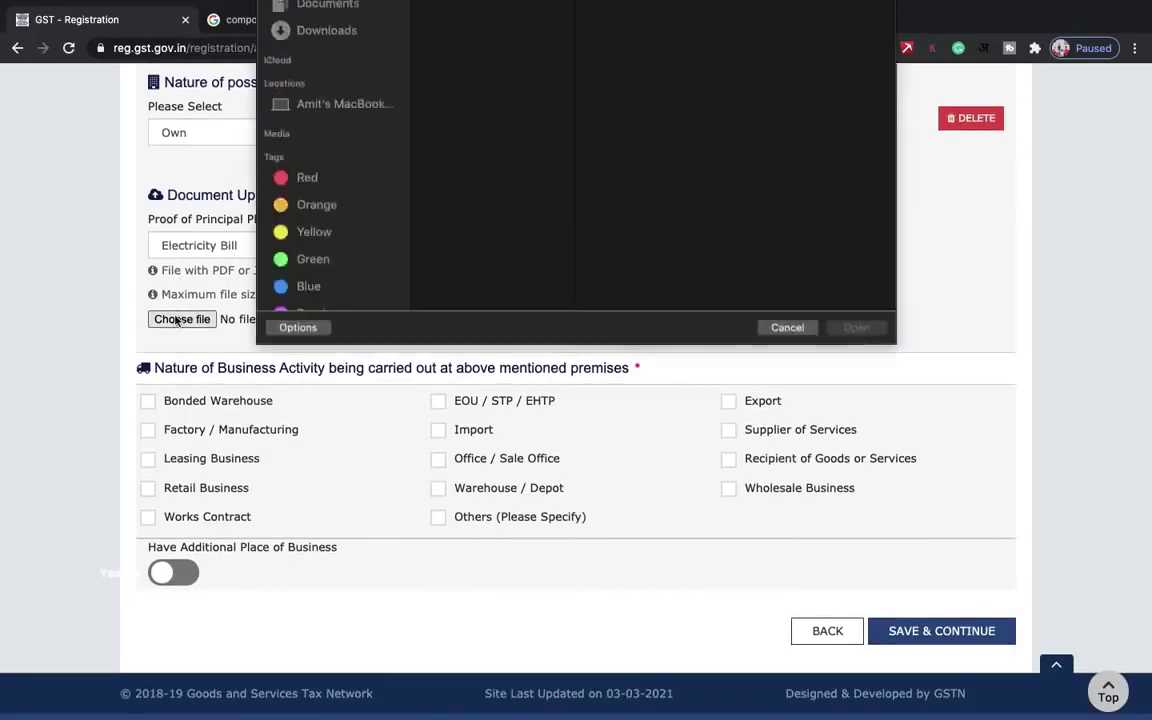
pyautogui.doubleClick(452, 57)
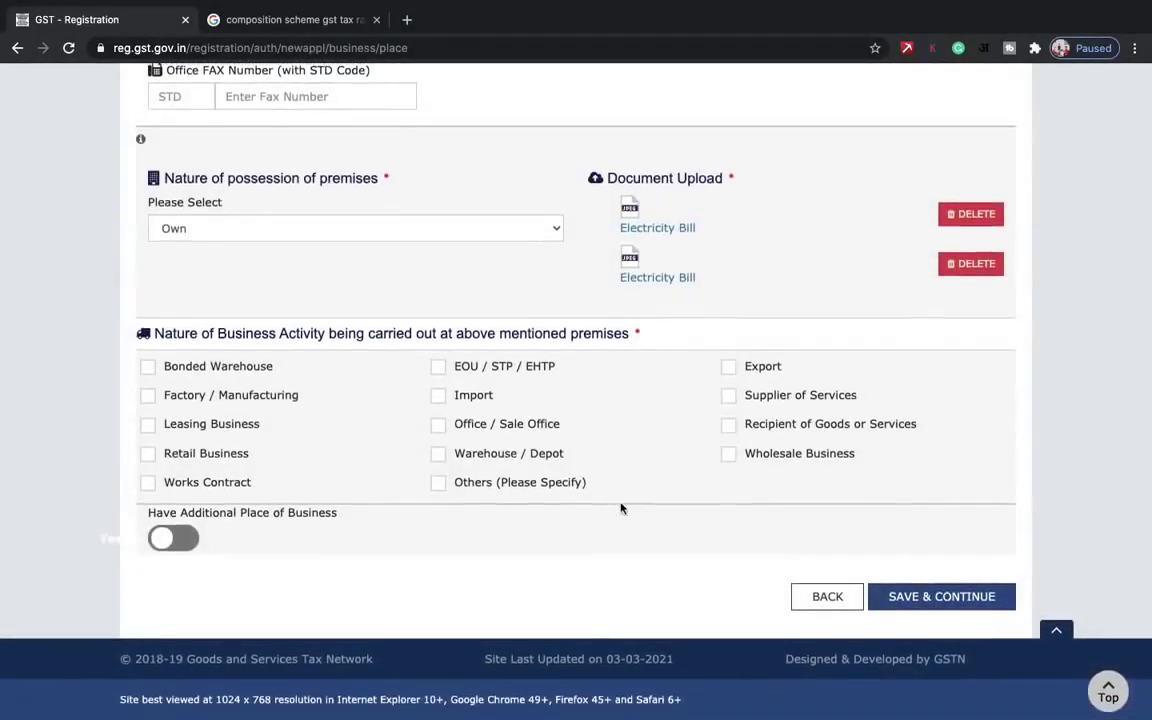
pyautogui.scroll(-1, 619, 507)
pyautogui.scroll(-1, 650, 356)
# - Tick Factory / Manufacturing, Export and Import as business activities
pyautogui.click(147, 396)
pyautogui.click(729, 368)
pyautogui.click(439, 397)
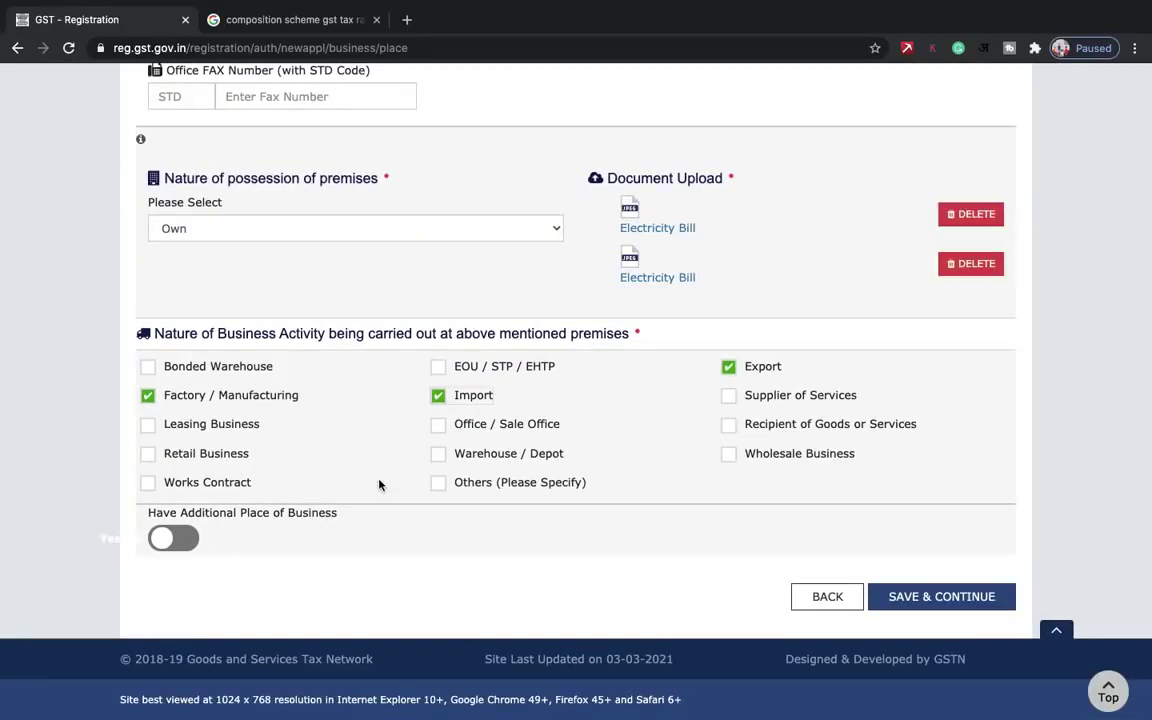
# - Keep Additional Place of Business off, replace '&' with 'and' in Building No., and save
pyautogui.click(161, 539)
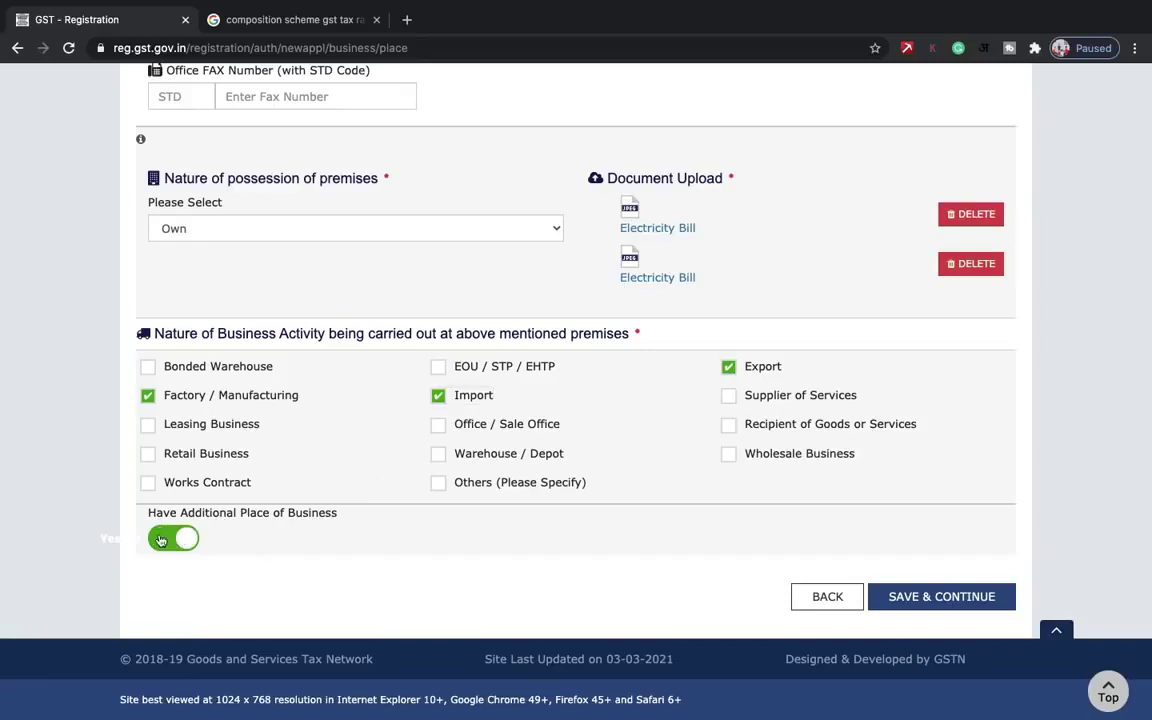
pyautogui.click(161, 539)
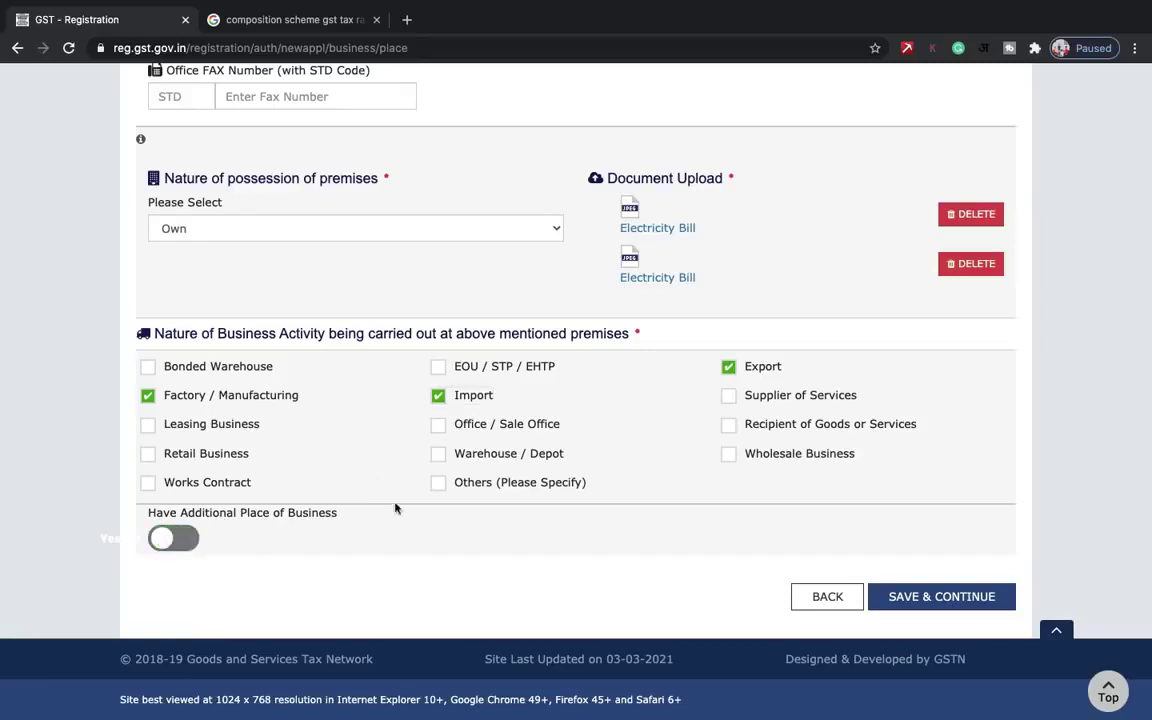
pyautogui.click(962, 597)
pyautogui.scroll(-1, 681, 422)
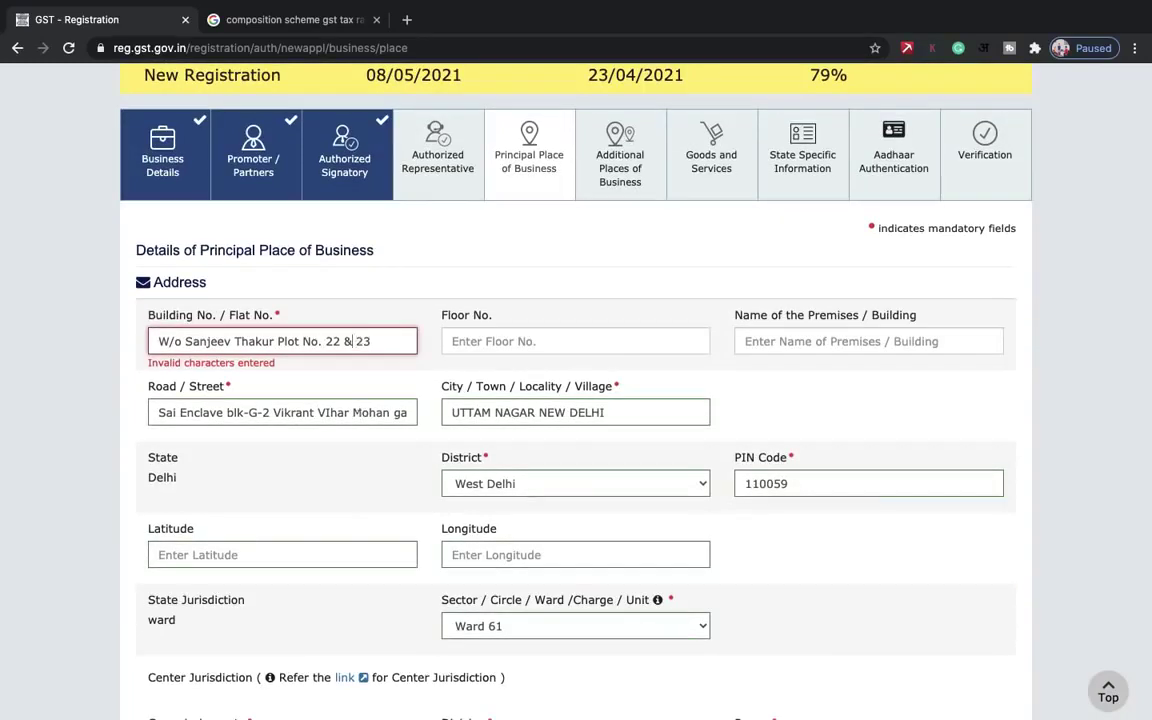
pyautogui.press('BackSpace')
pyautogui.press('BackSpace')
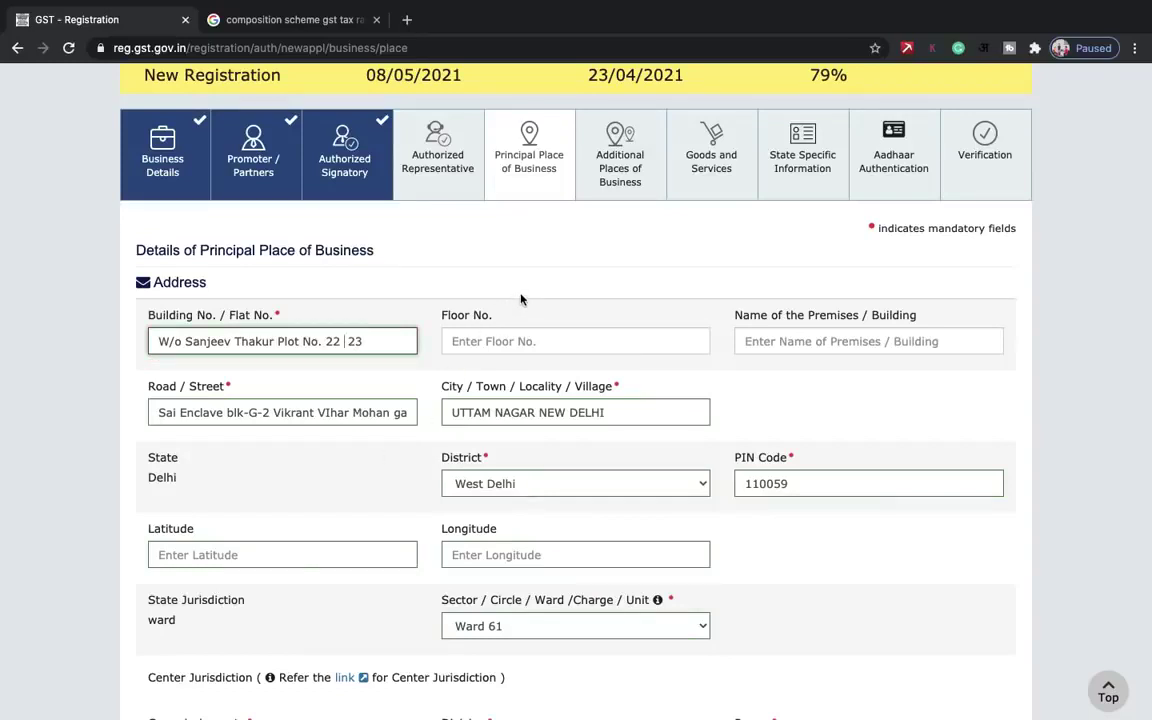
pyautogui.write('and')
pyautogui.scroll(-15, 784, 378)
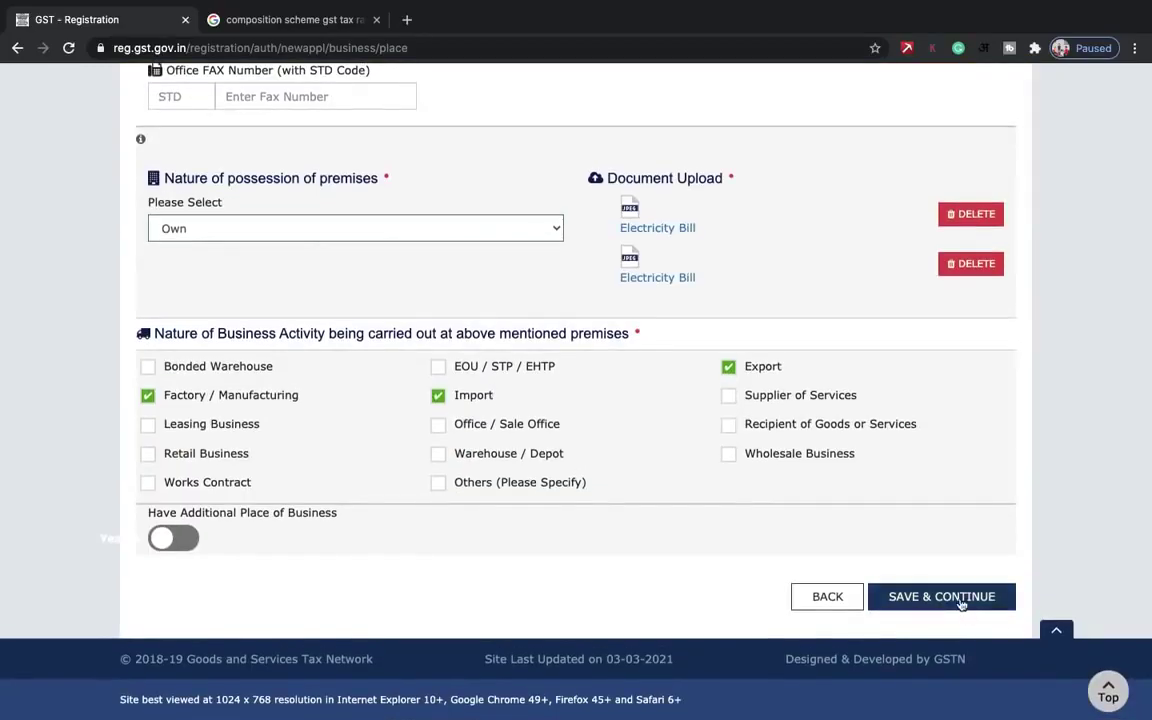
pyautogui.click(942, 597)
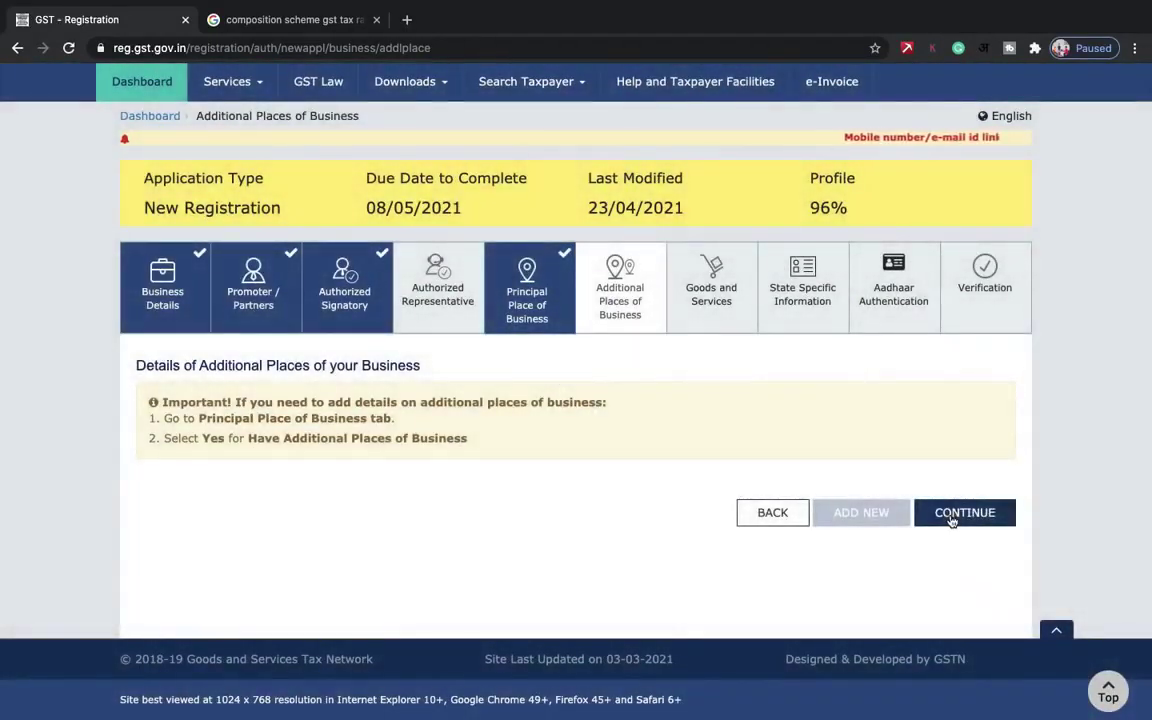
# - Continue to Goods and Services, glance at the Services section, then return to Goods
pyautogui.click(960, 514)
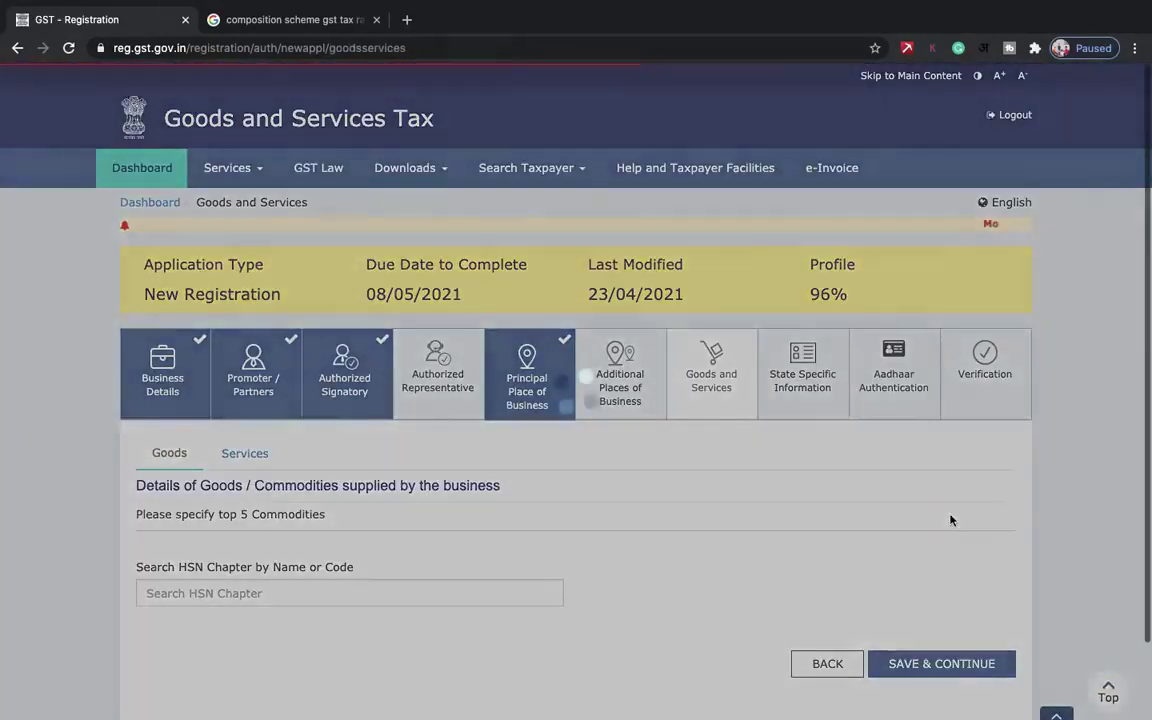
pyautogui.scroll(-2, 950, 520)
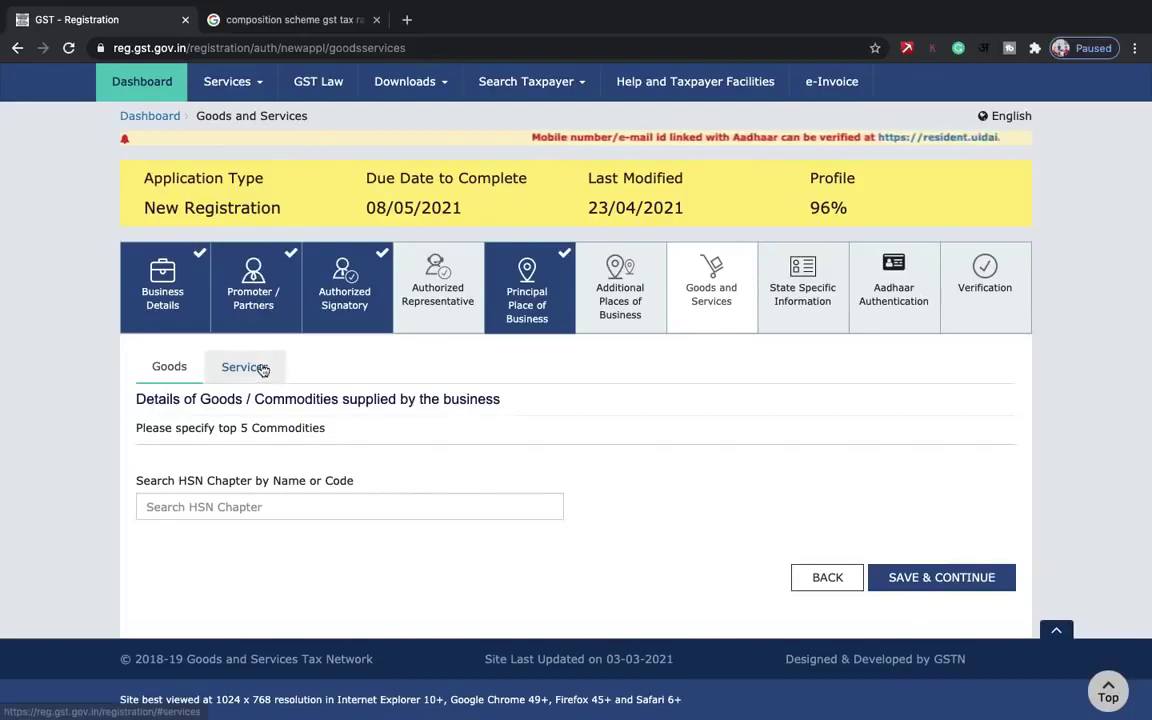
pyautogui.click(262, 368)
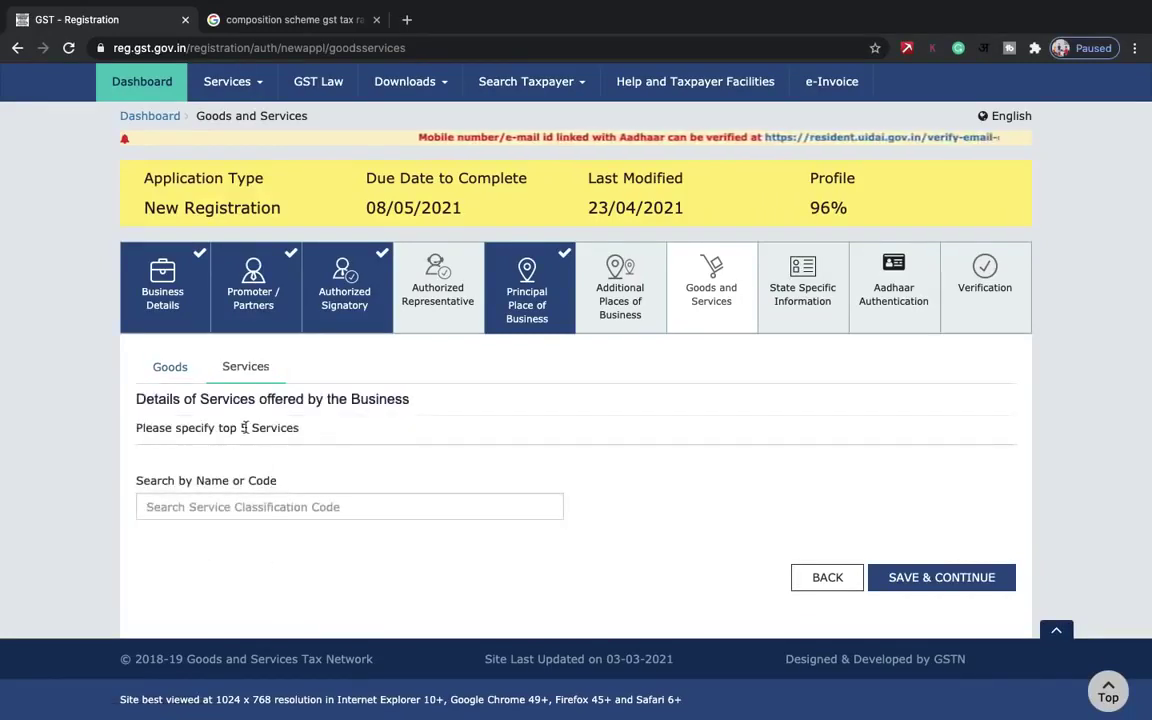
pyautogui.click(186, 371)
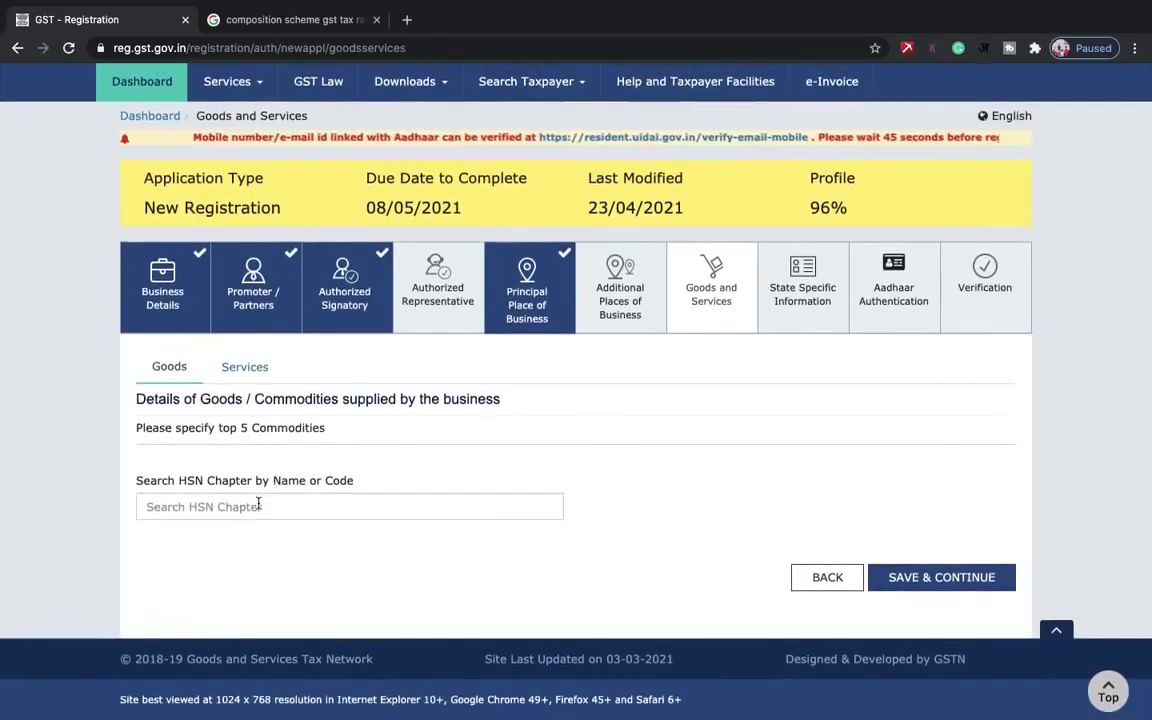
# - Search the HSN Chapter for 'elevators' and add 842820 Pneumatic elevators and conveyors
pyautogui.click(258, 505)
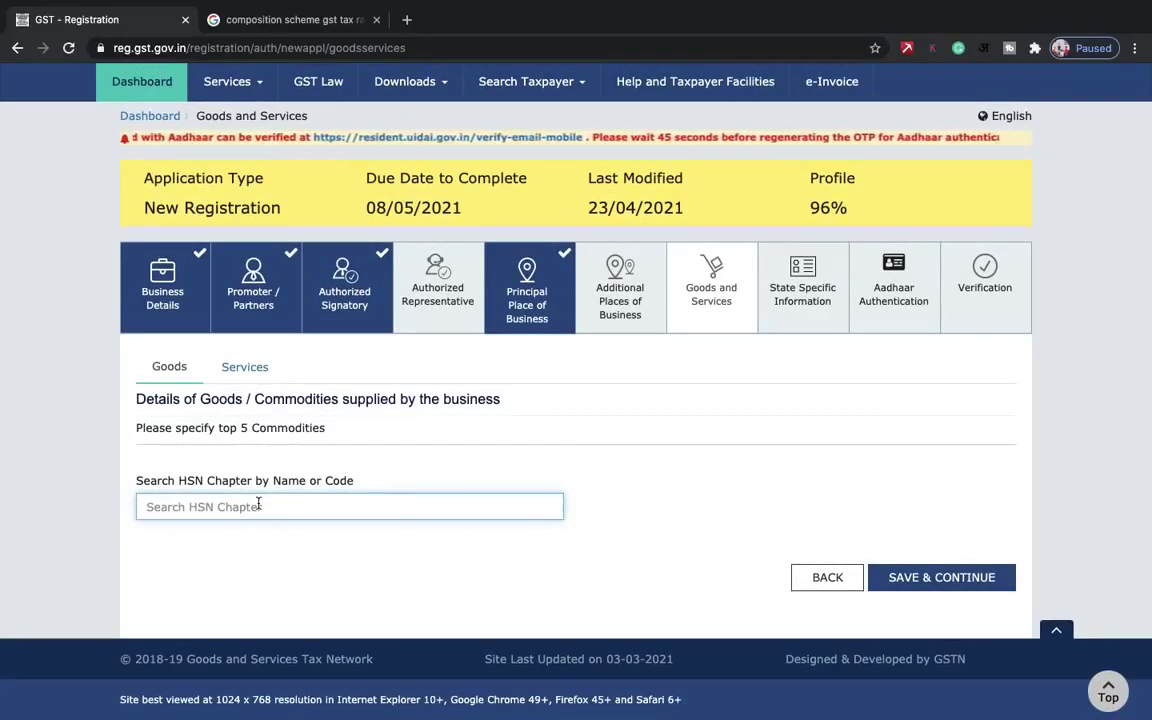
pyautogui.write('i')
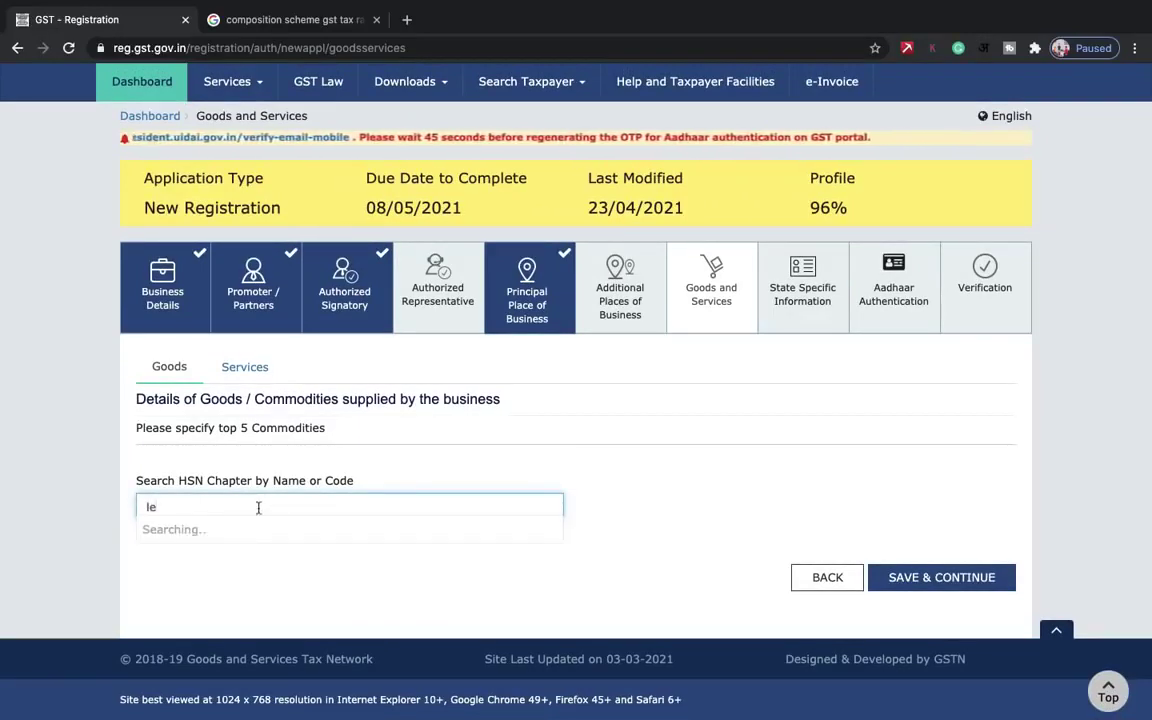
pyautogui.press('BackSpace')
pyautogui.press('BackSpace')
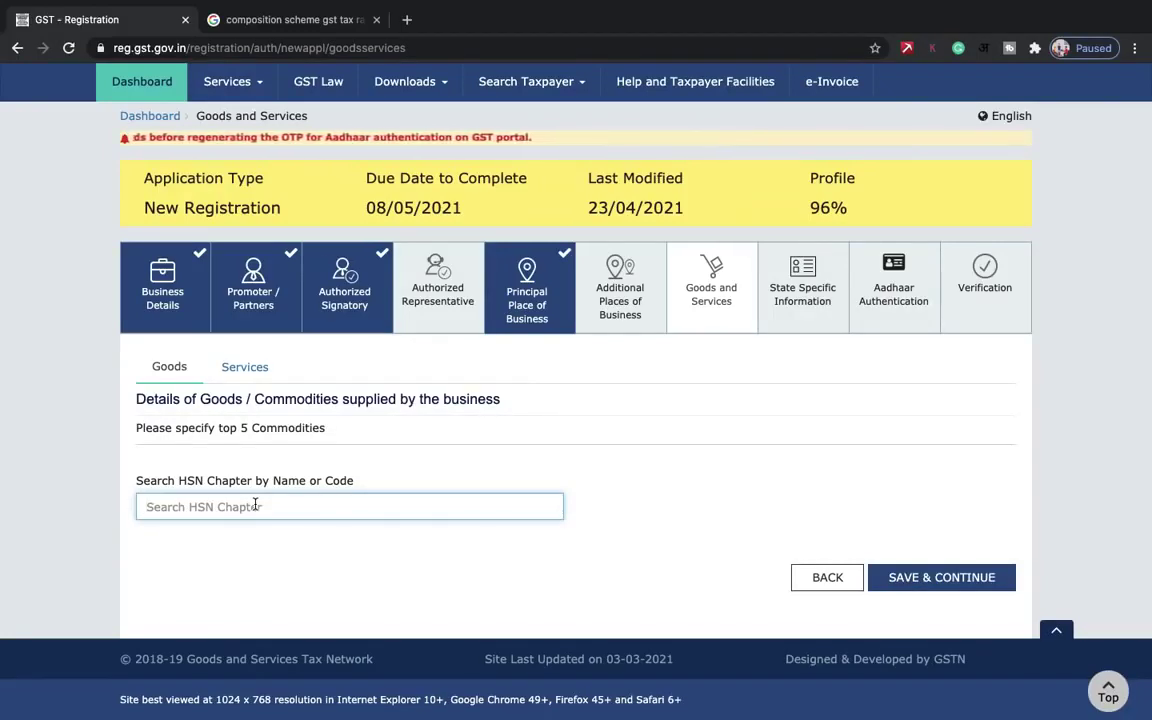
pyautogui.write('ele')
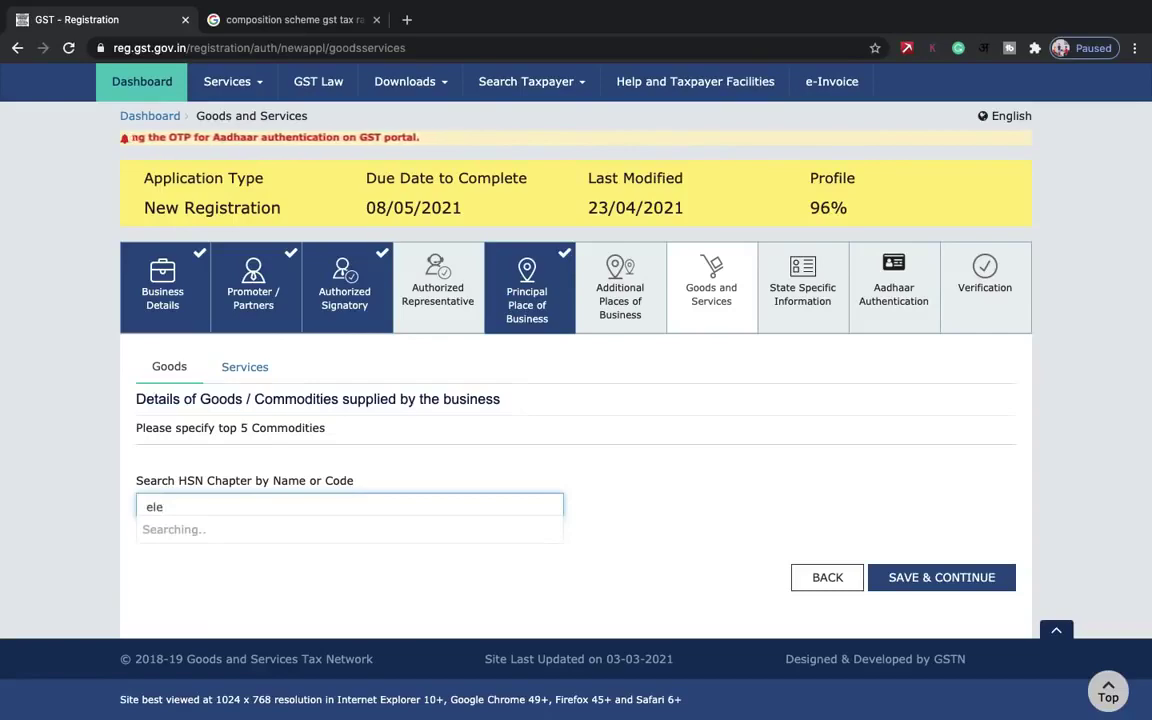
pyautogui.write('vators')
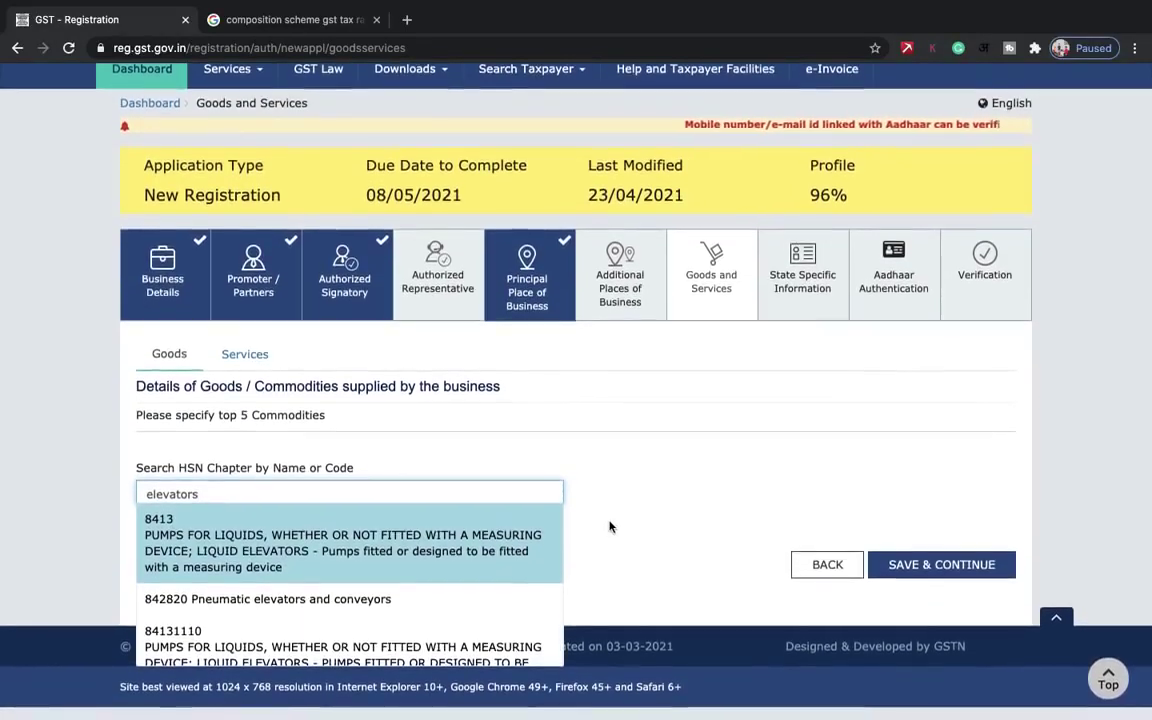
pyautogui.scroll(-1, 383, 582)
pyautogui.scroll(1, 383, 582)
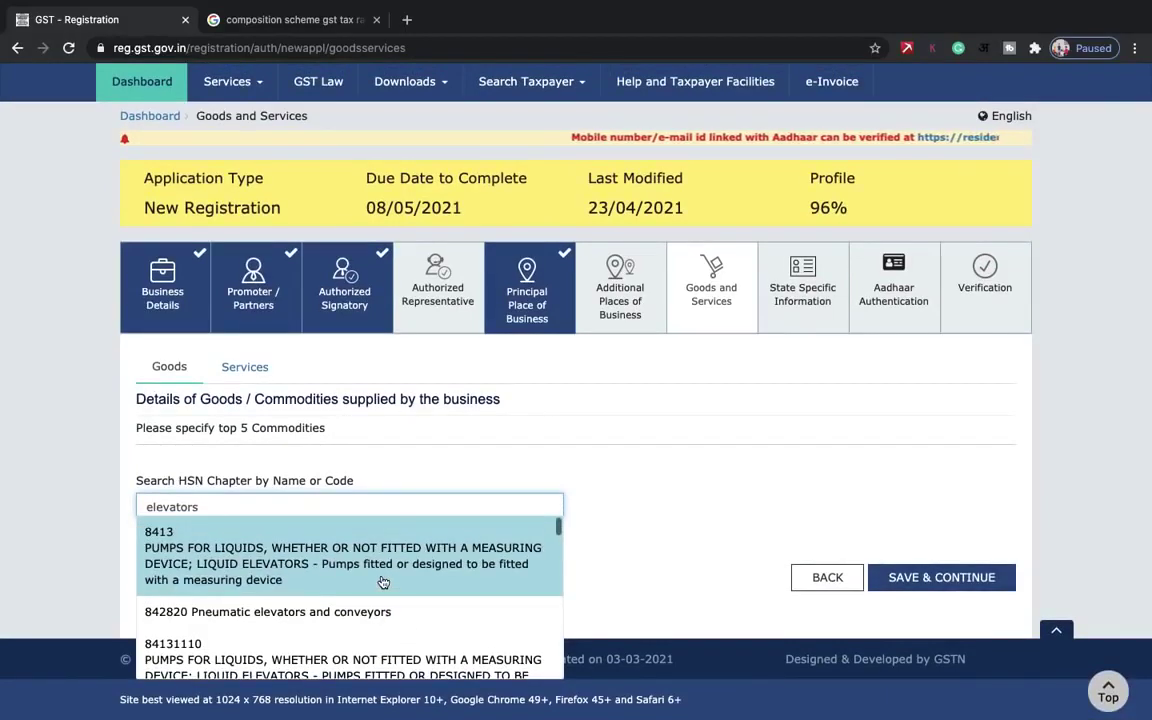
pyautogui.scroll(-1, 383, 582)
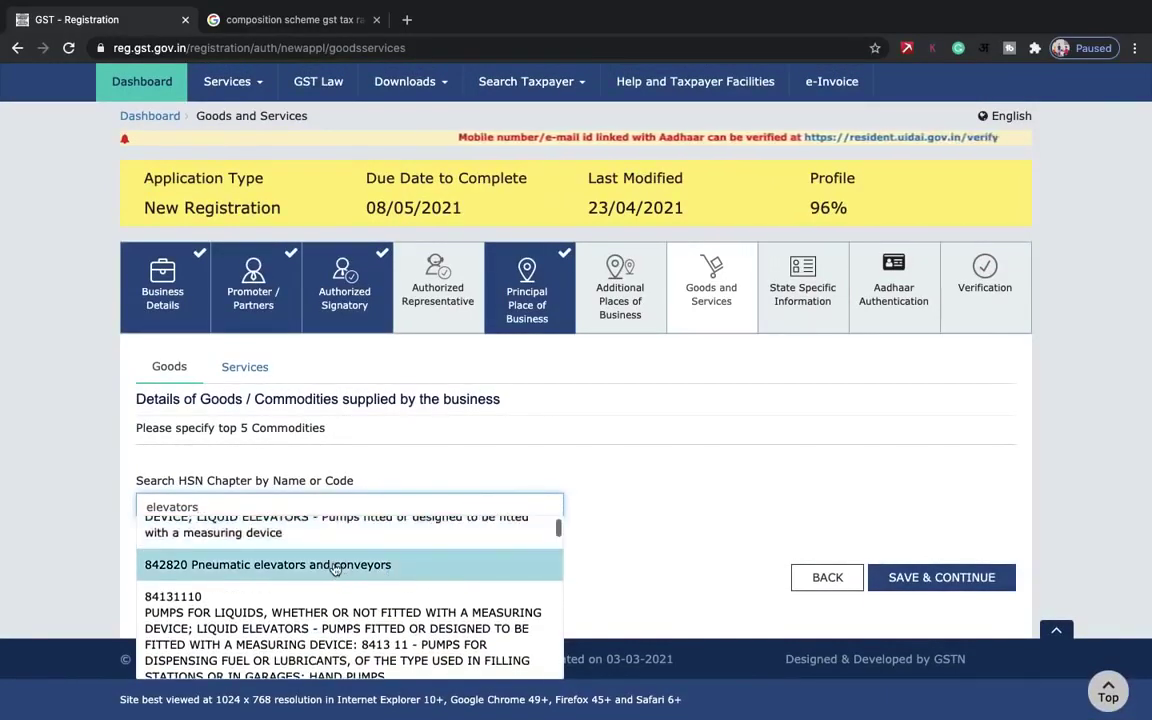
pyautogui.click(337, 563)
pyautogui.scroll(-3, 412, 622)
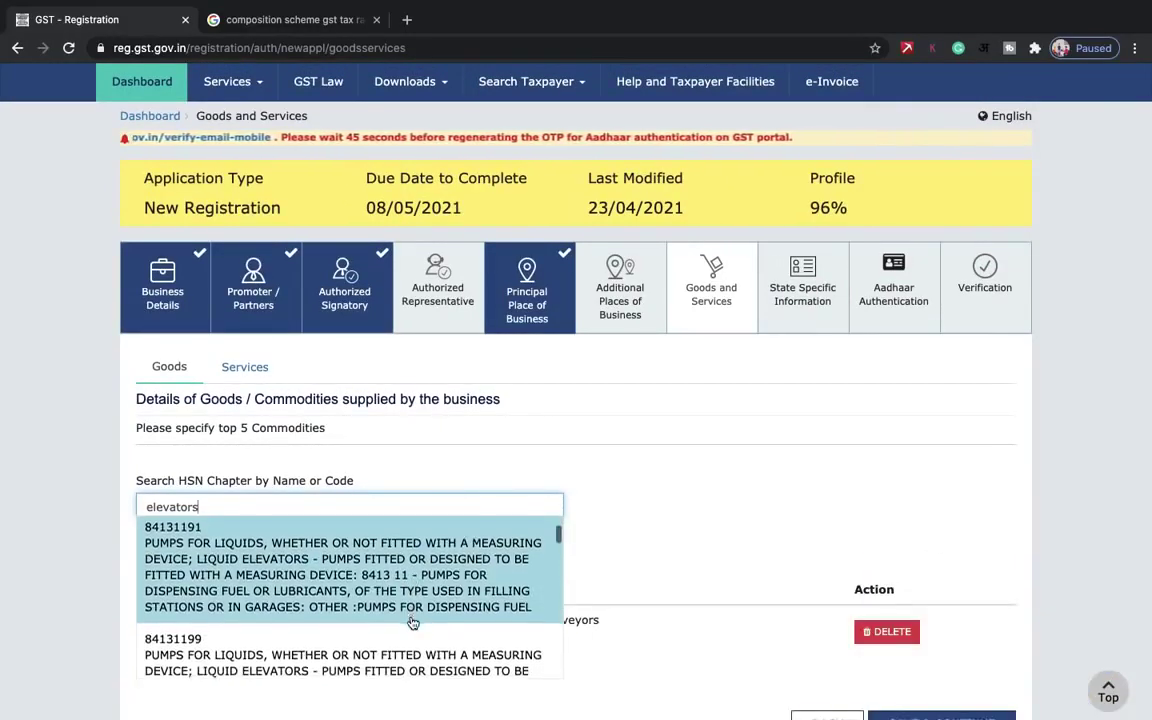
pyautogui.scroll(-4, 412, 622)
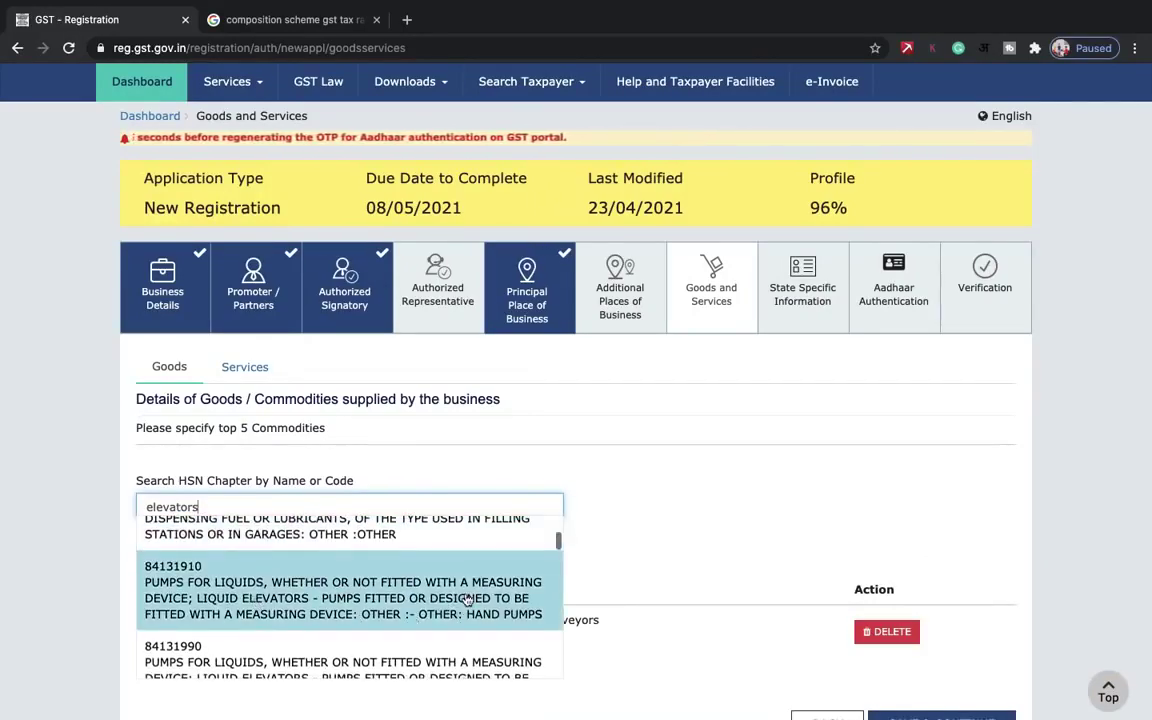
pyautogui.scroll(-1, 467, 600)
pyautogui.scroll(-2, 467, 600)
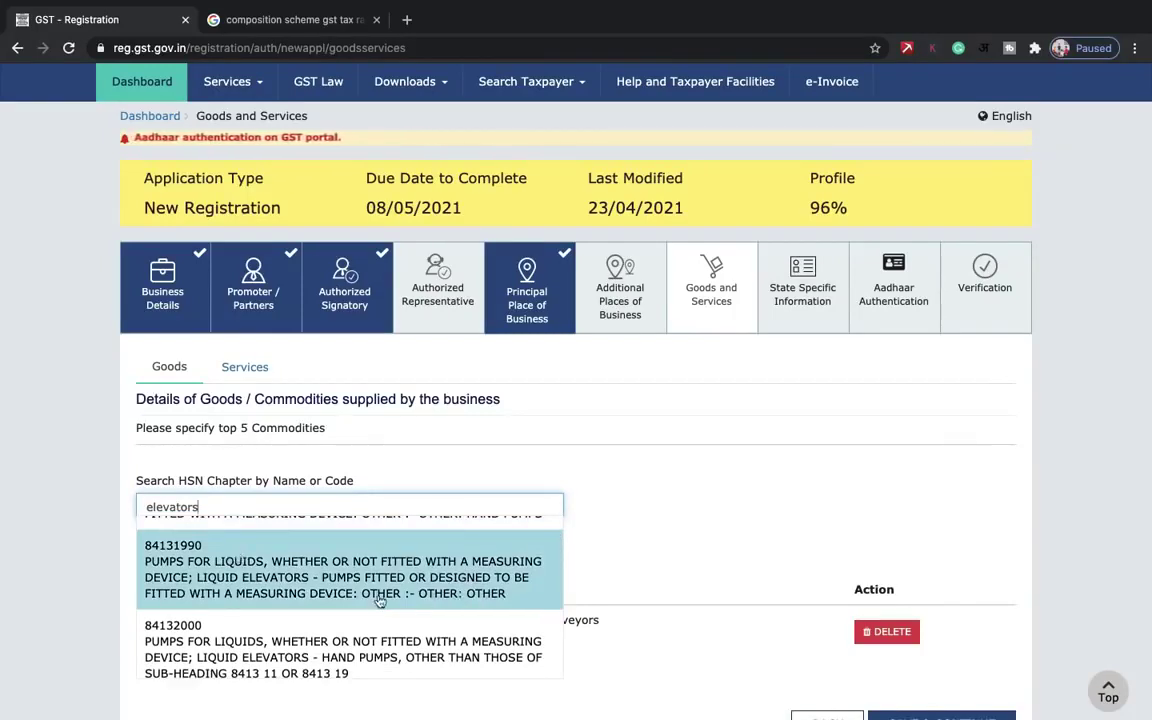
pyautogui.scroll(-5, 380, 600)
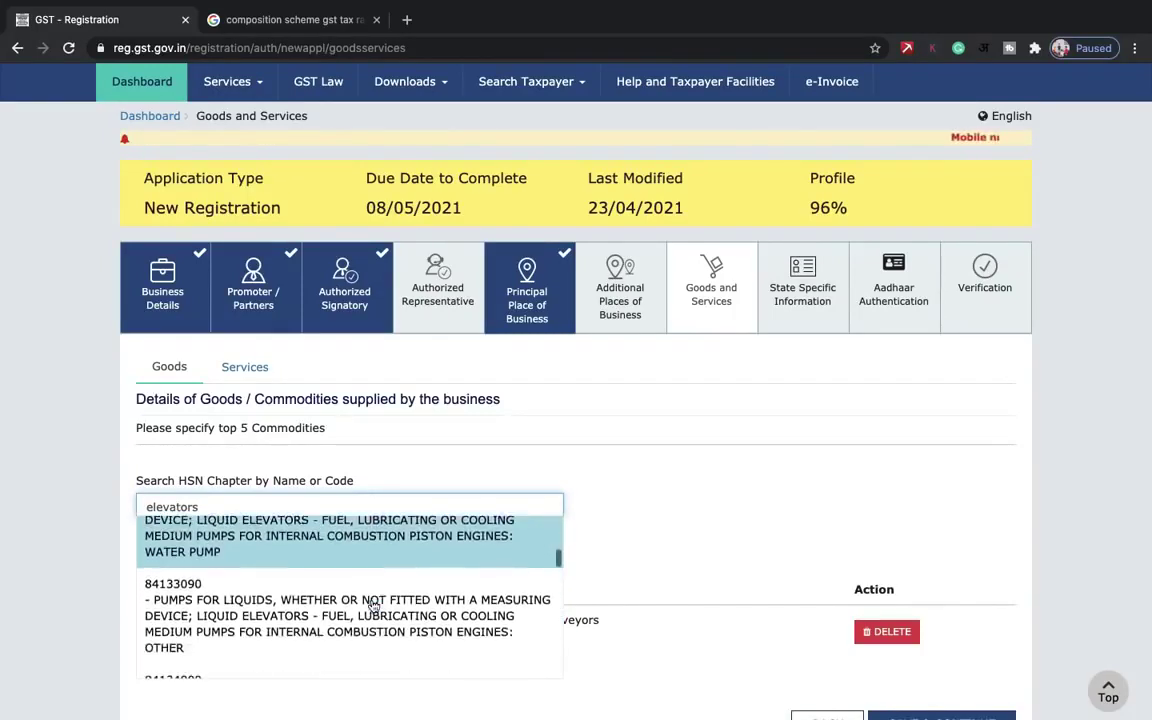
pyautogui.scroll(-4, 373, 606)
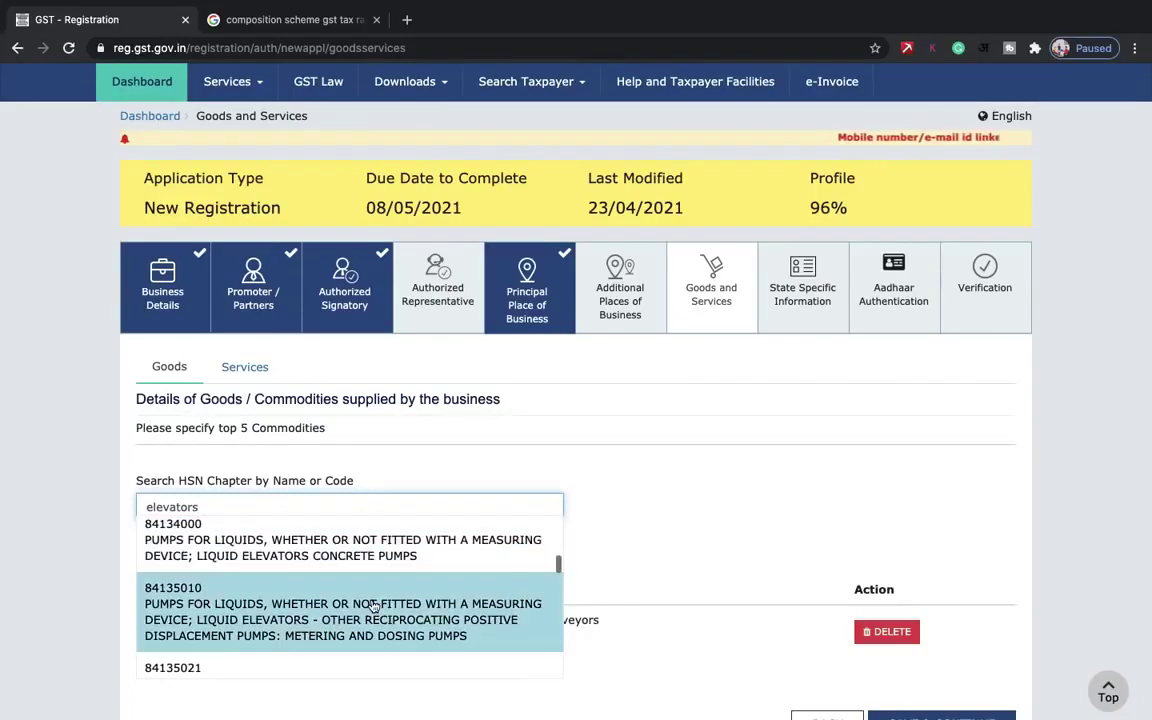
pyautogui.scroll(-3, 373, 592)
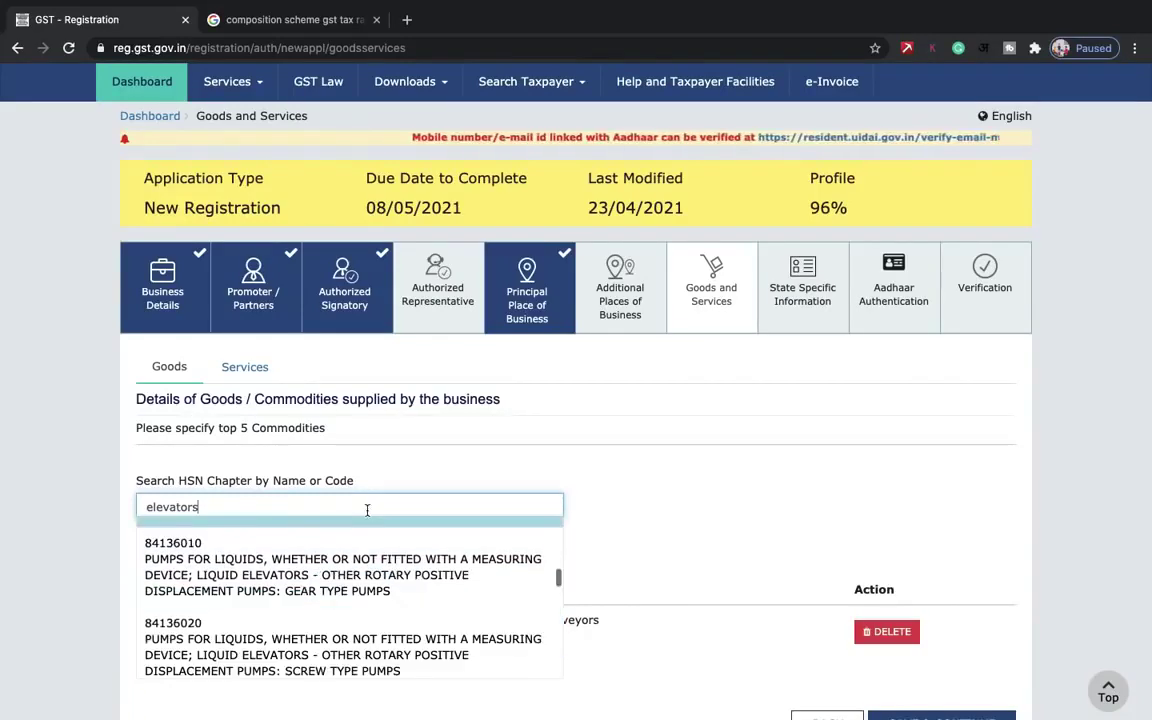
# - Search for 'lifts' instead and add the 8428 lifting machinery entry
pyautogui.doubleClick(367, 510)
pyautogui.press('BackSpace')
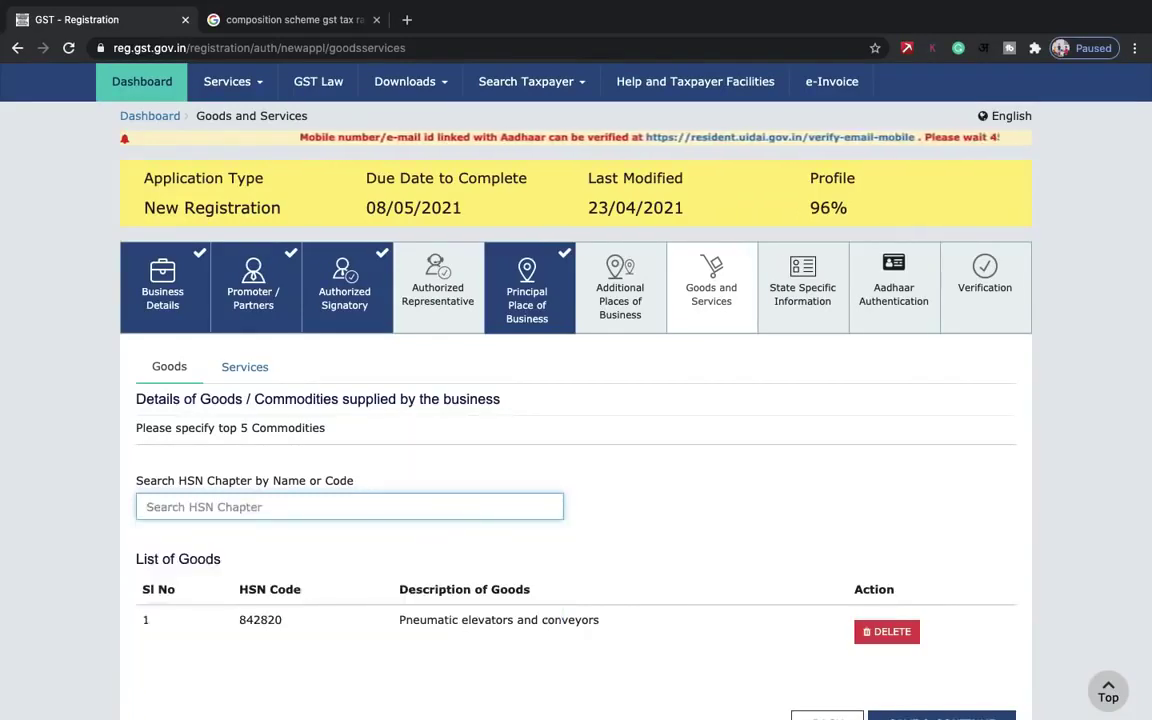
pyautogui.write('lifts')
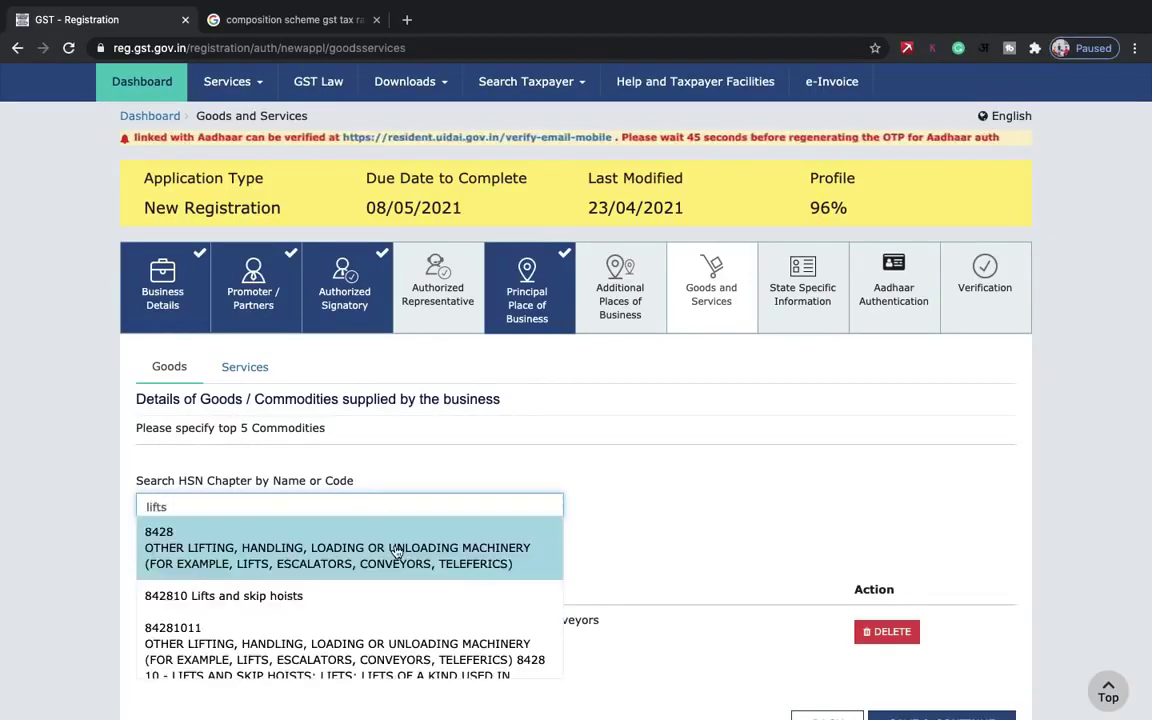
pyautogui.scroll(-1, 397, 552)
pyautogui.scroll(1, 373, 563)
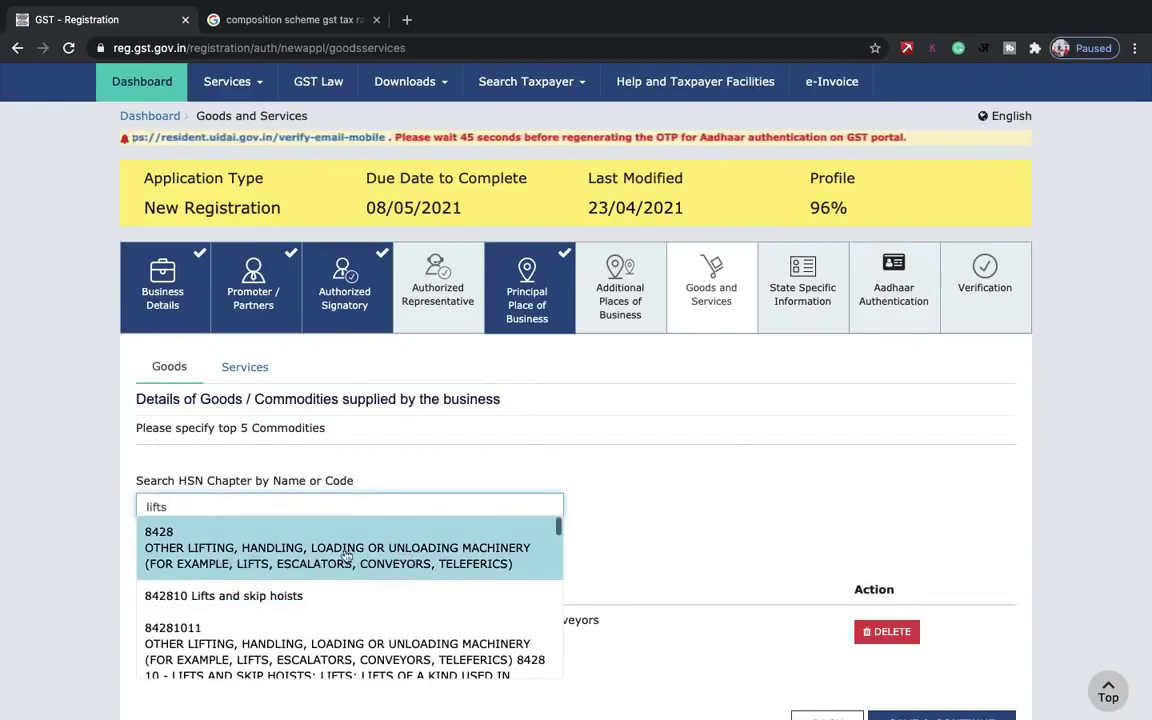
pyautogui.click(378, 550)
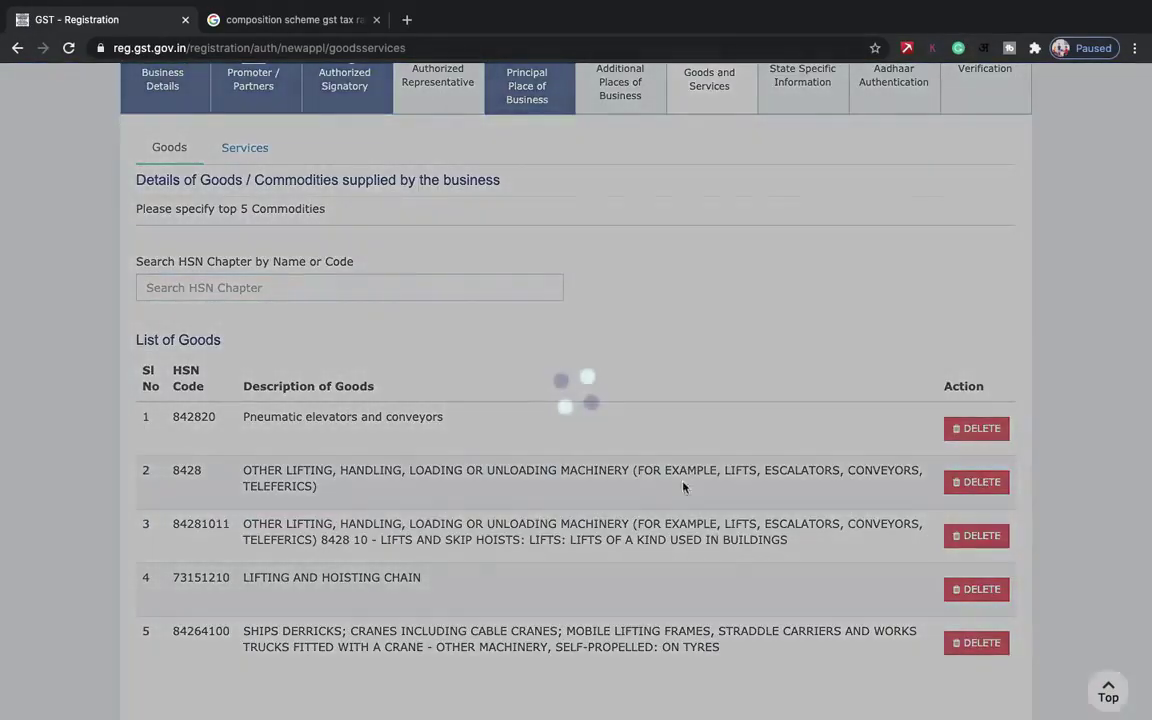
pyautogui.scroll(-2, 651, 509)
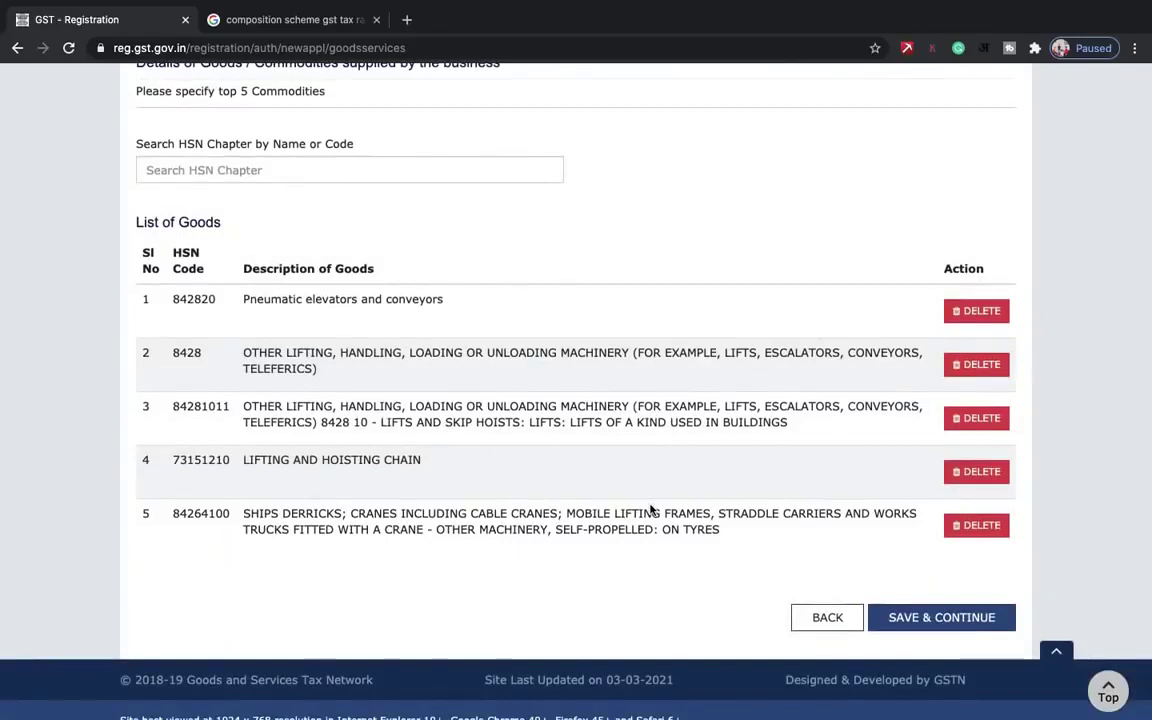
pyautogui.click(478, 170)
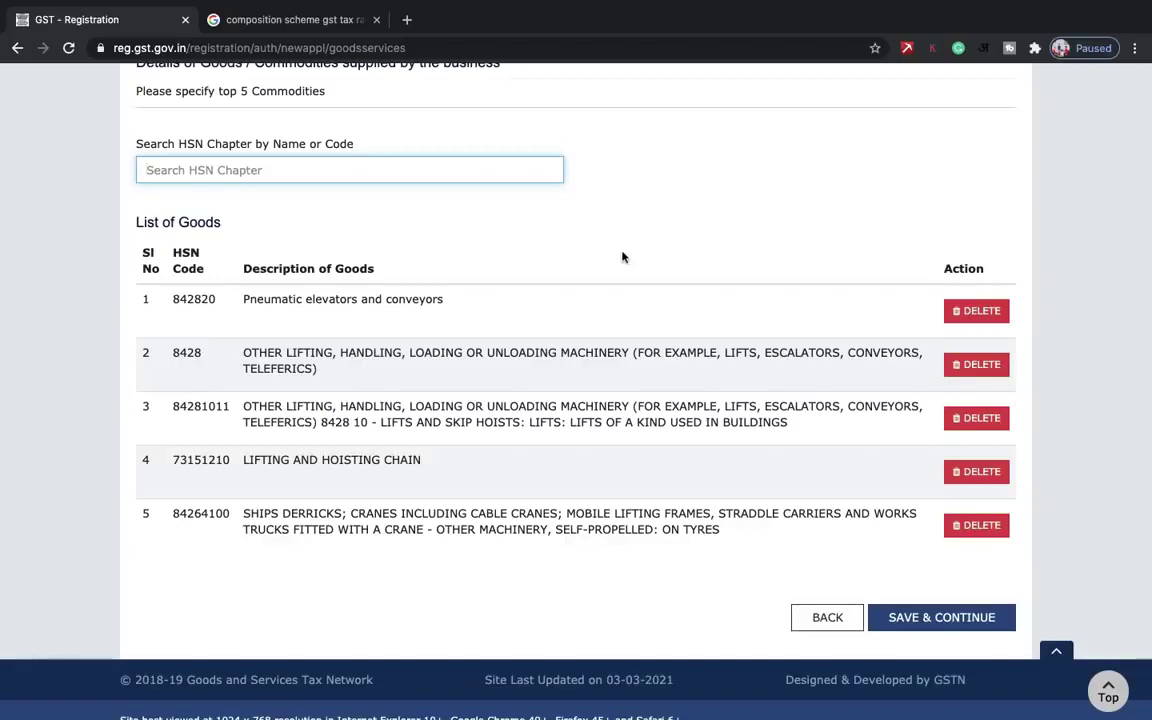
pyautogui.scroll(-1, 622, 257)
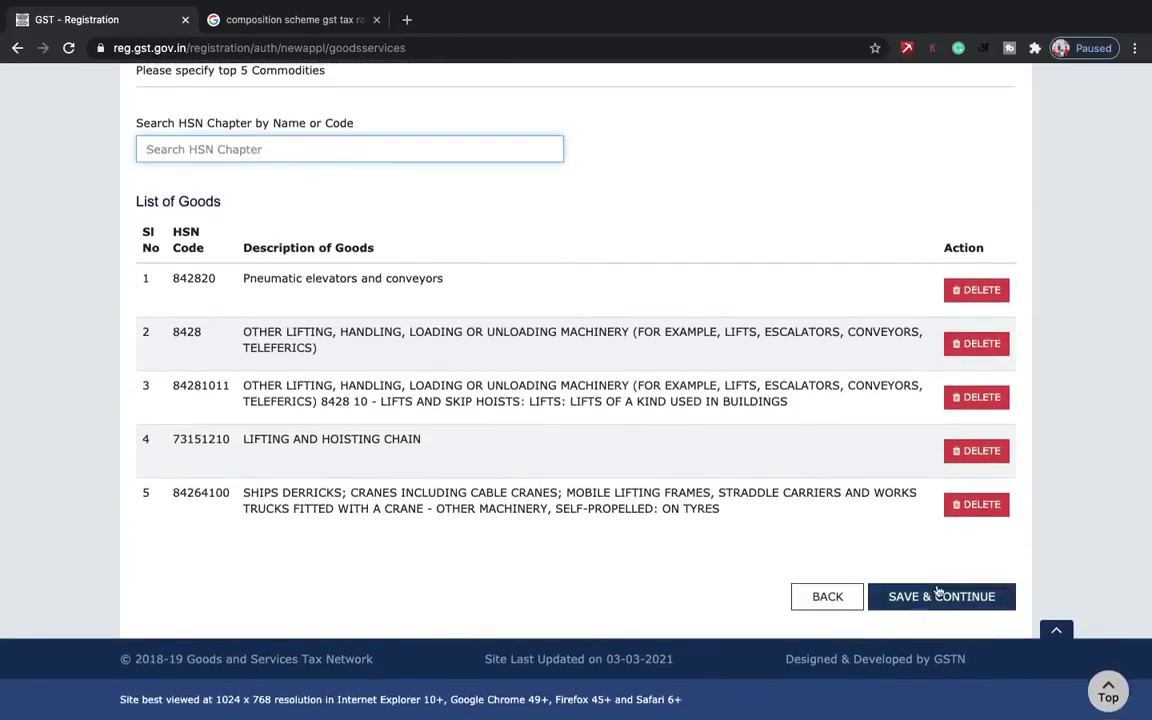
# - Save the five-commodity goods list and continue to the Aadhaar Authentication promoter table
pyautogui.click(937, 594)
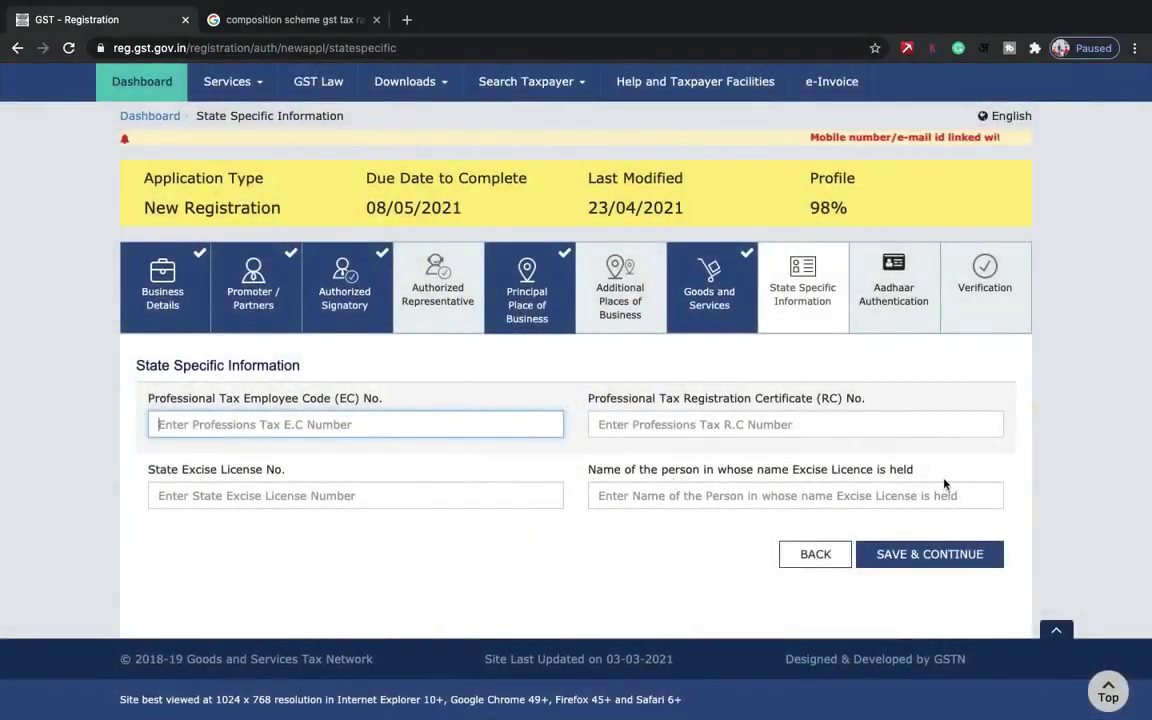
pyautogui.click(938, 548)
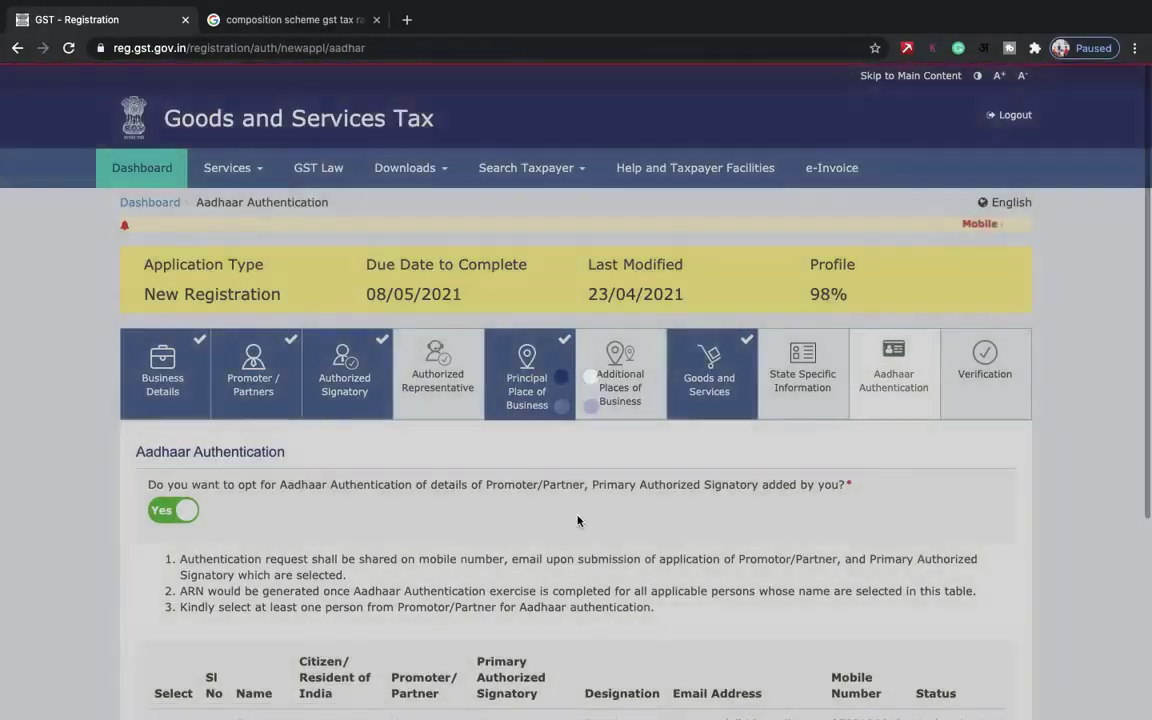
pyautogui.scroll(-1, 577, 520)
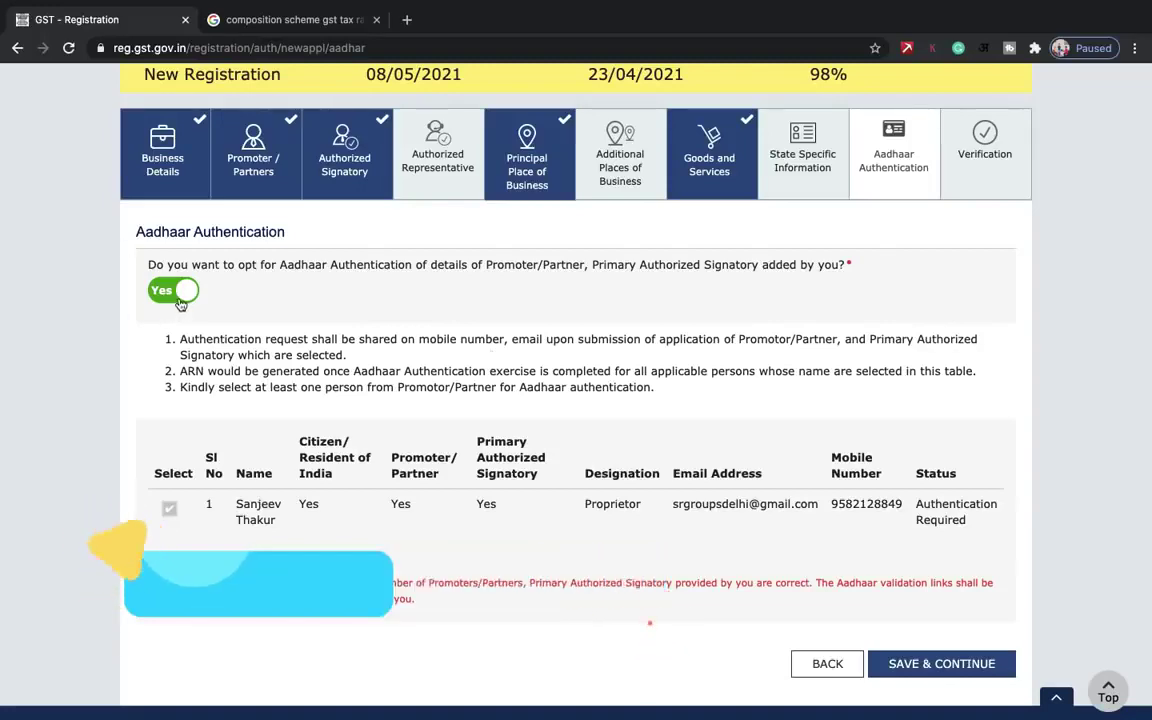
pyautogui.scroll(-2, 180, 300)
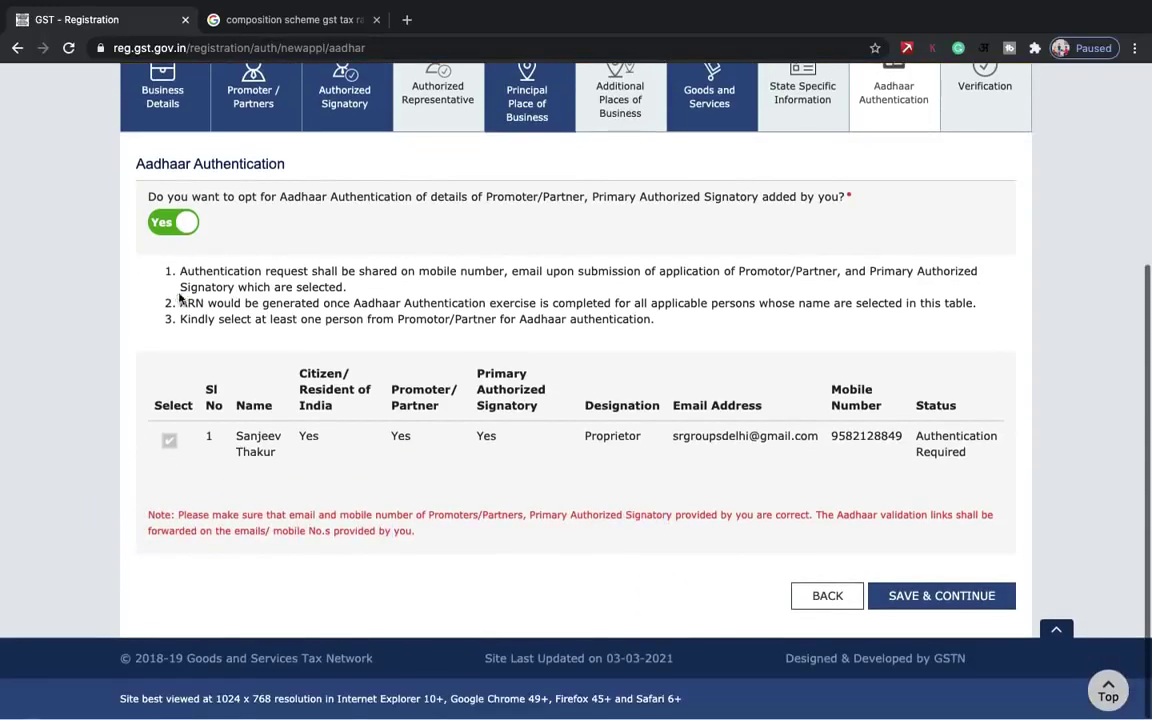
# - Try opting out of Aadhaar authentication with Aadhaar Enrolment Number as the e-KYC document
pyautogui.click(168, 222)
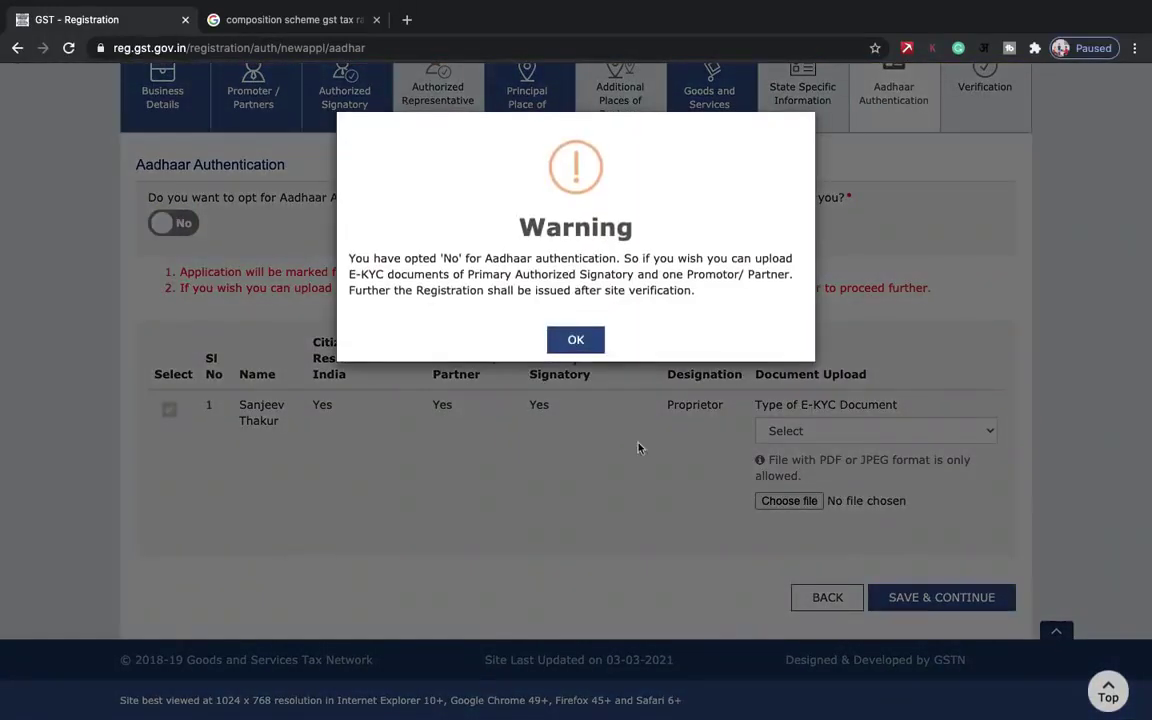
pyautogui.click(576, 340)
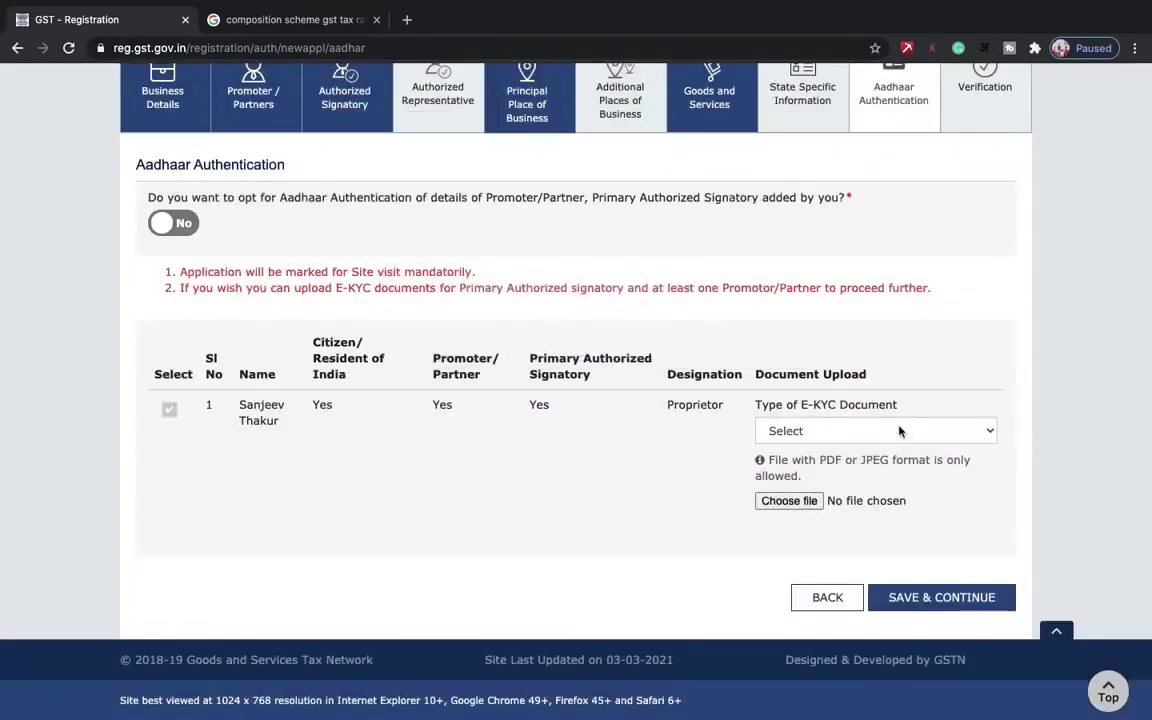
pyautogui.click(905, 431)
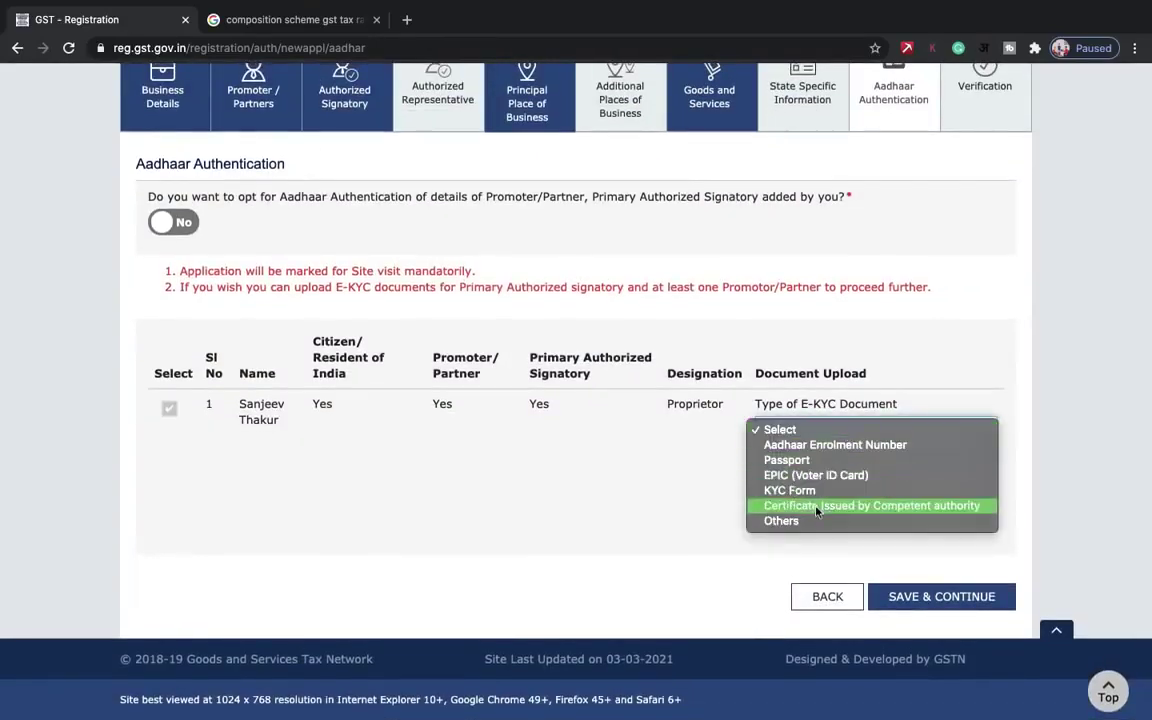
pyautogui.click(823, 445)
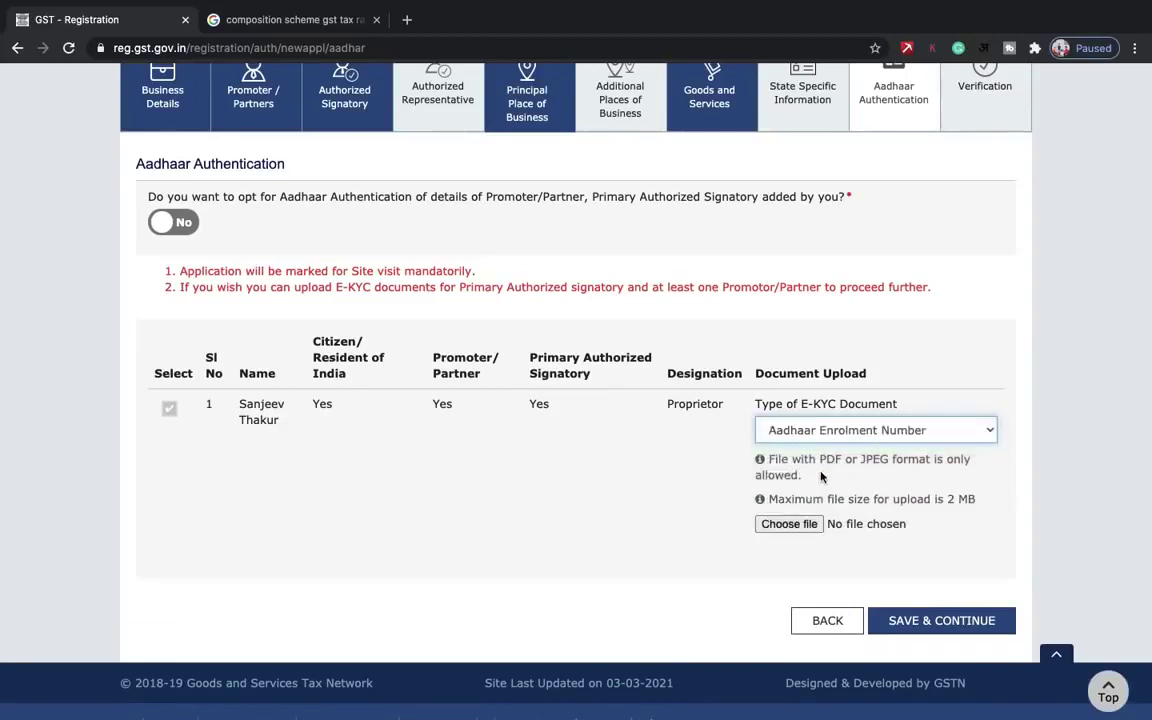
pyautogui.scroll(-1, 821, 477)
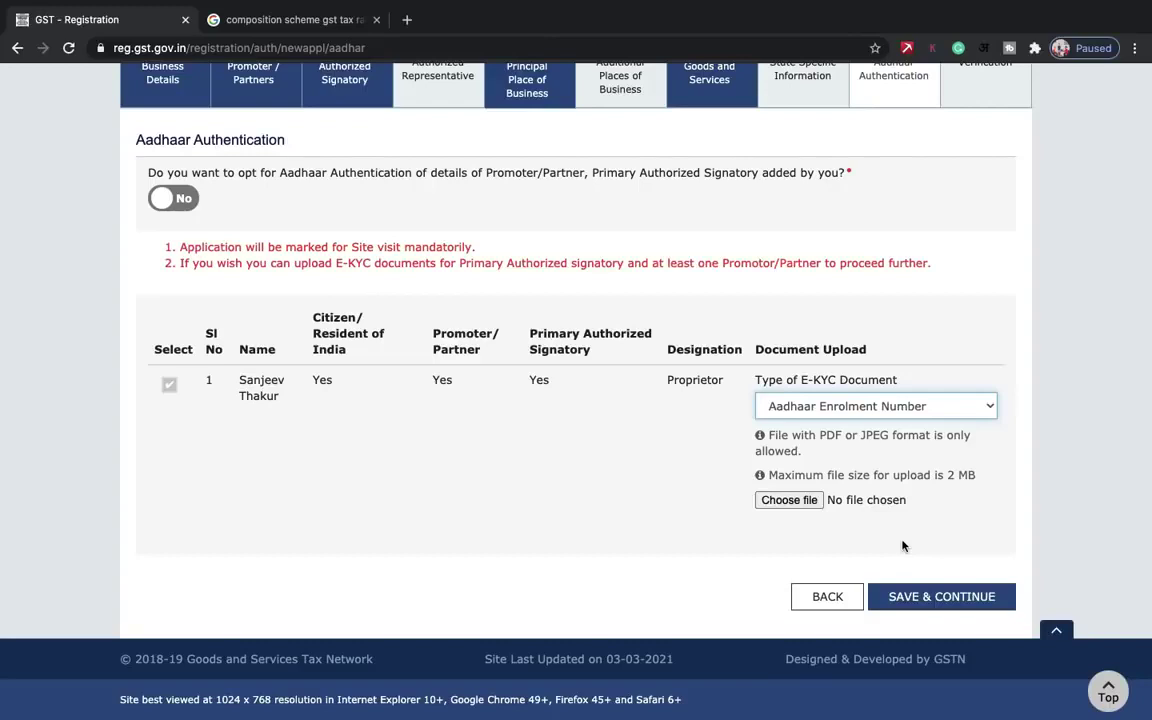
# - Switch Aadhaar authentication back to Yes for the proprietor and save the step
pyautogui.scroll(1, 626, 389)
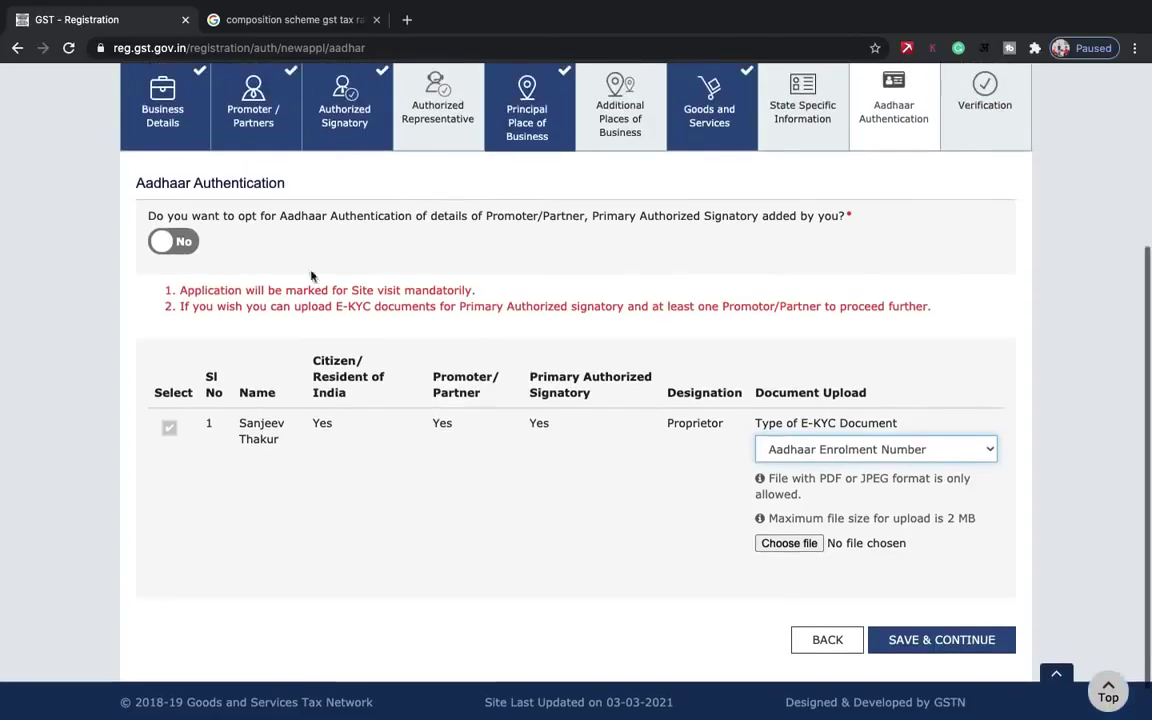
pyautogui.click(184, 246)
pyautogui.scroll(-1, 306, 391)
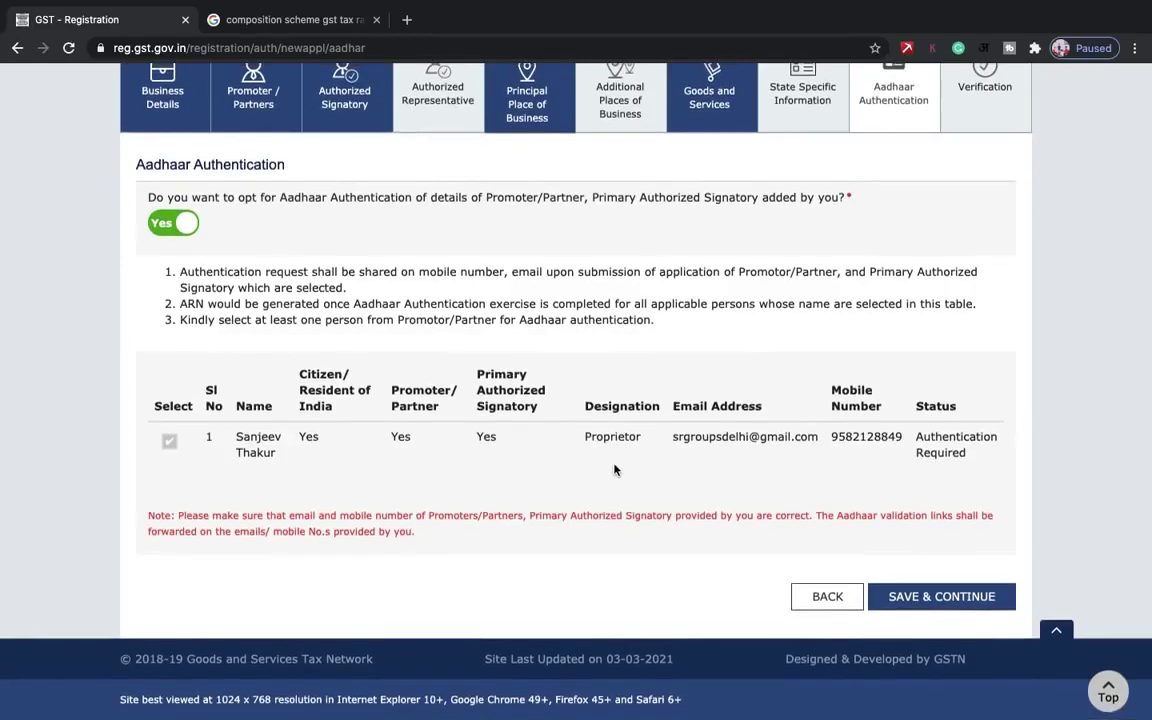
pyautogui.scroll(-1, 615, 470)
pyautogui.click(970, 598)
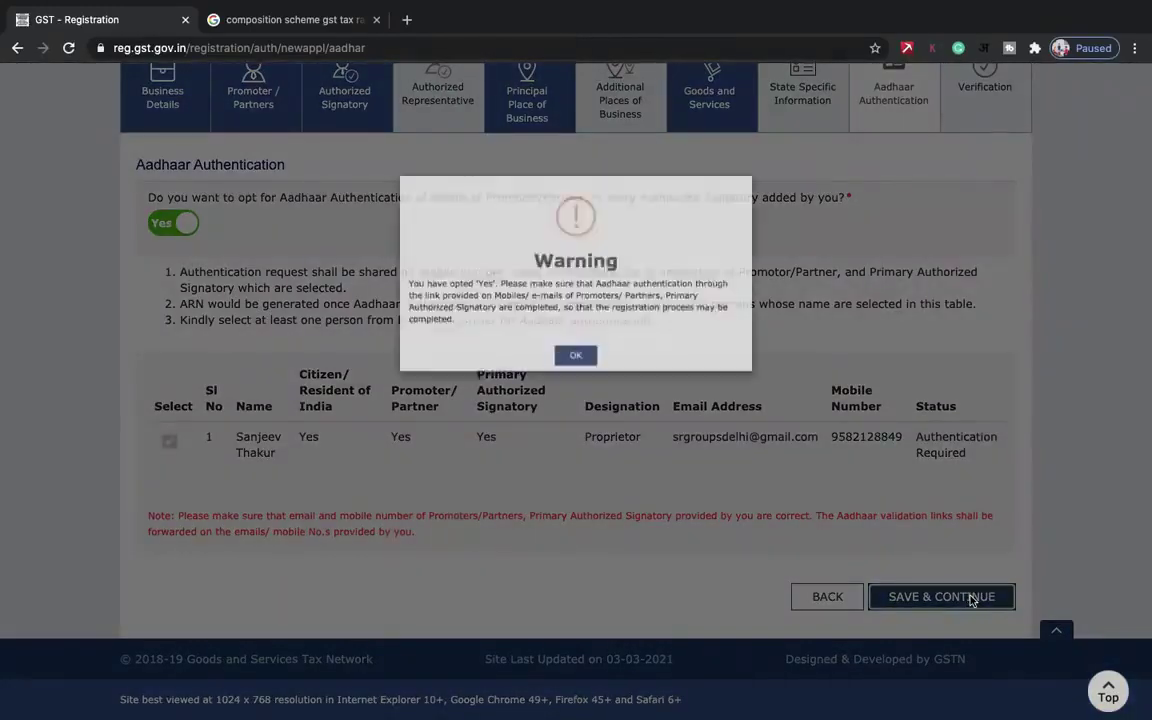
# - Acknowledge the warning, affirm the declaration, and select the proprietor as authorized signatory
pyautogui.click(576, 355)
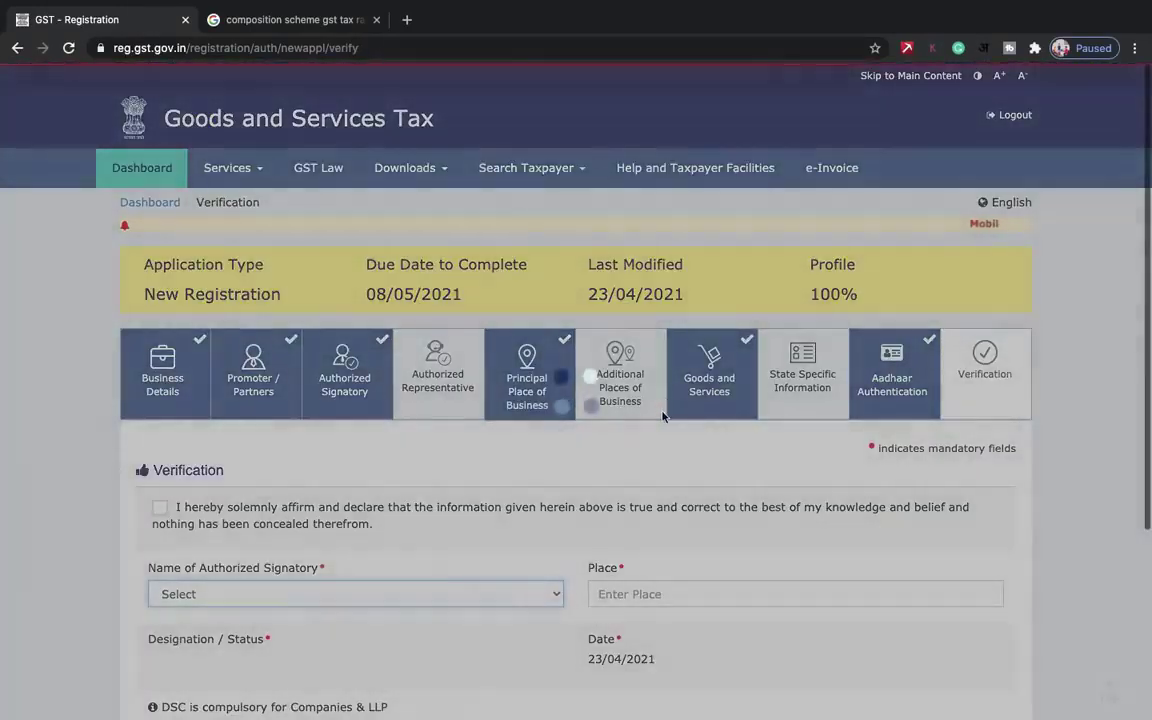
pyautogui.scroll(-3, 662, 416)
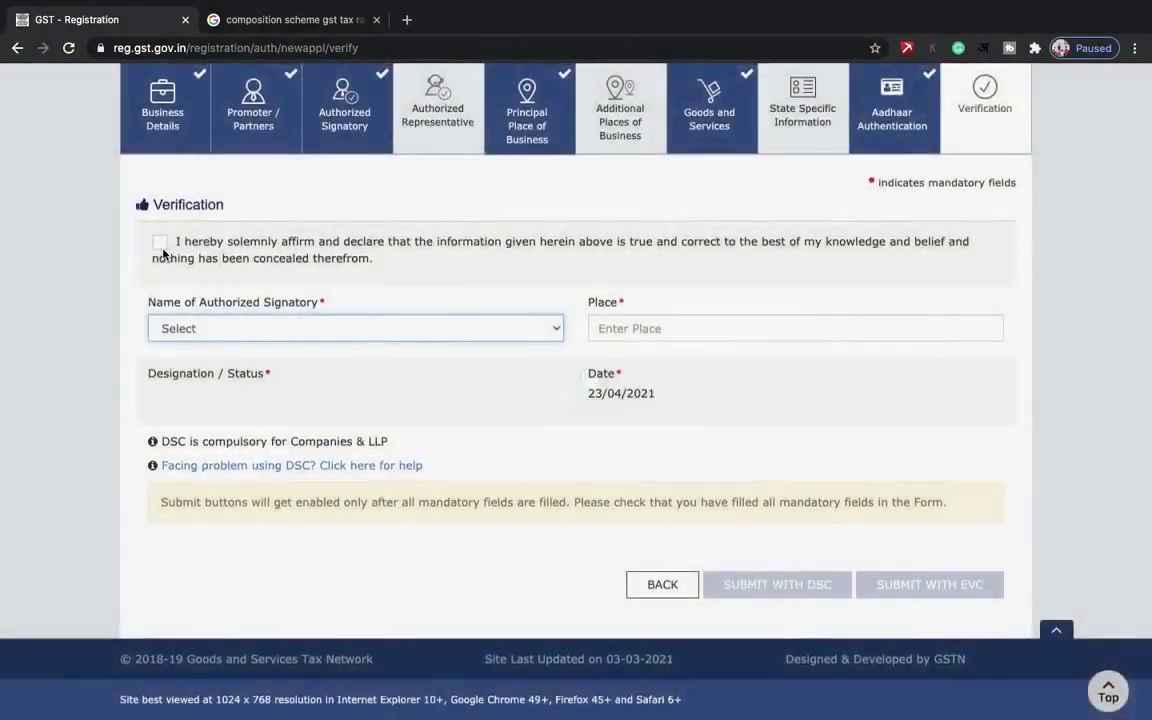
pyautogui.click(160, 243)
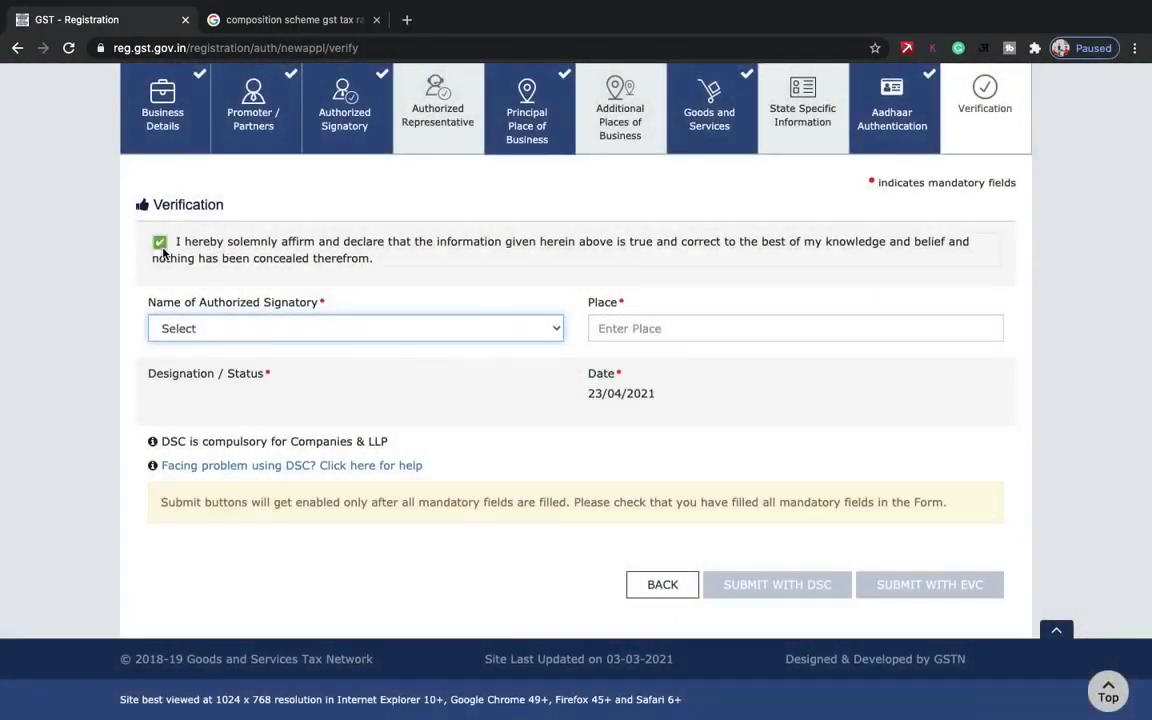
pyautogui.click(243, 330)
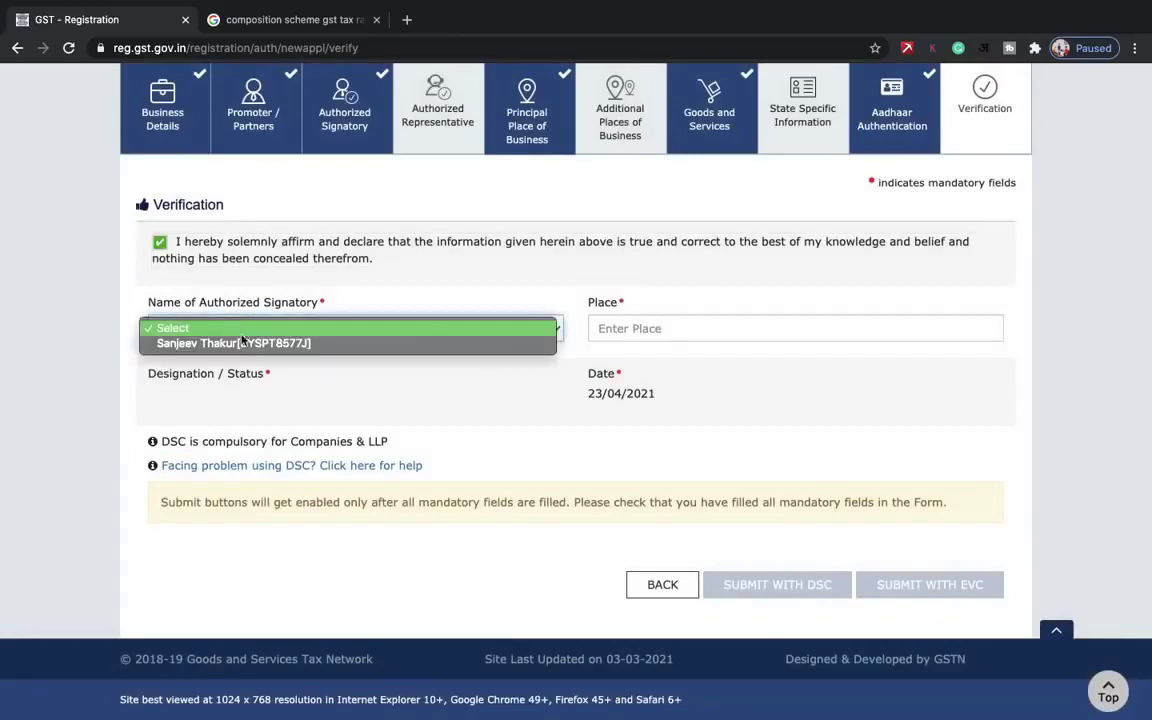
pyautogui.click(240, 343)
# - Enter 'new delhi' as the place and submit with EVC
pyautogui.click(659, 328)
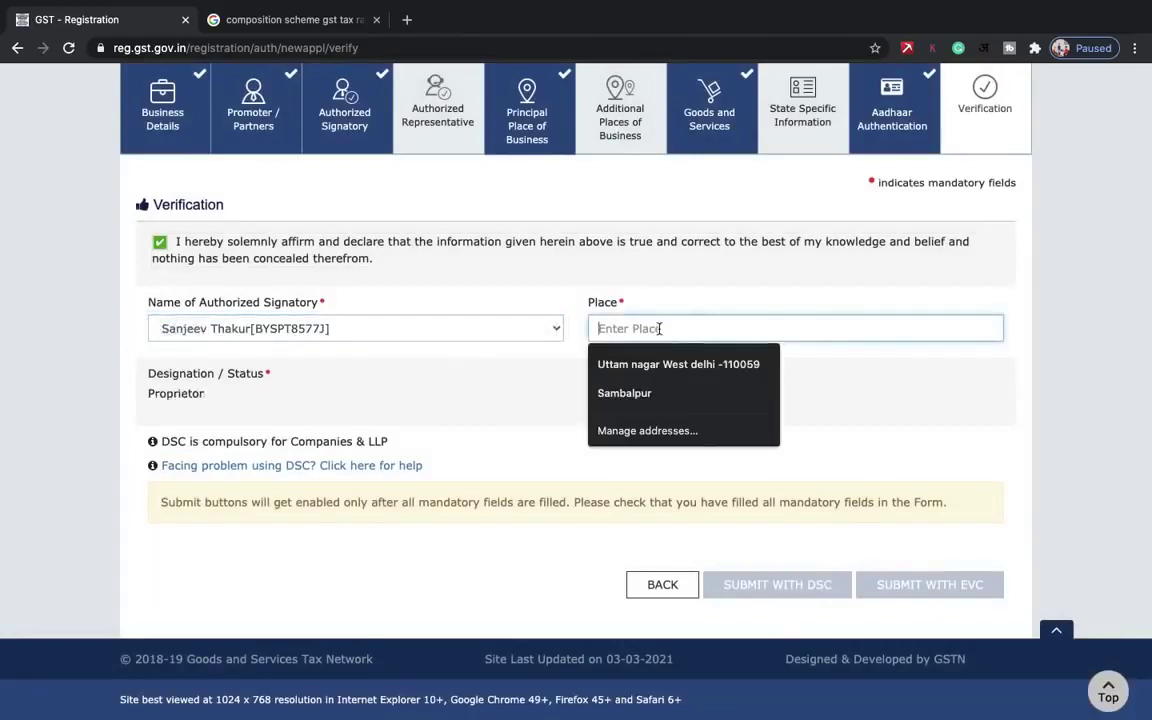
pyautogui.write('new delgi')
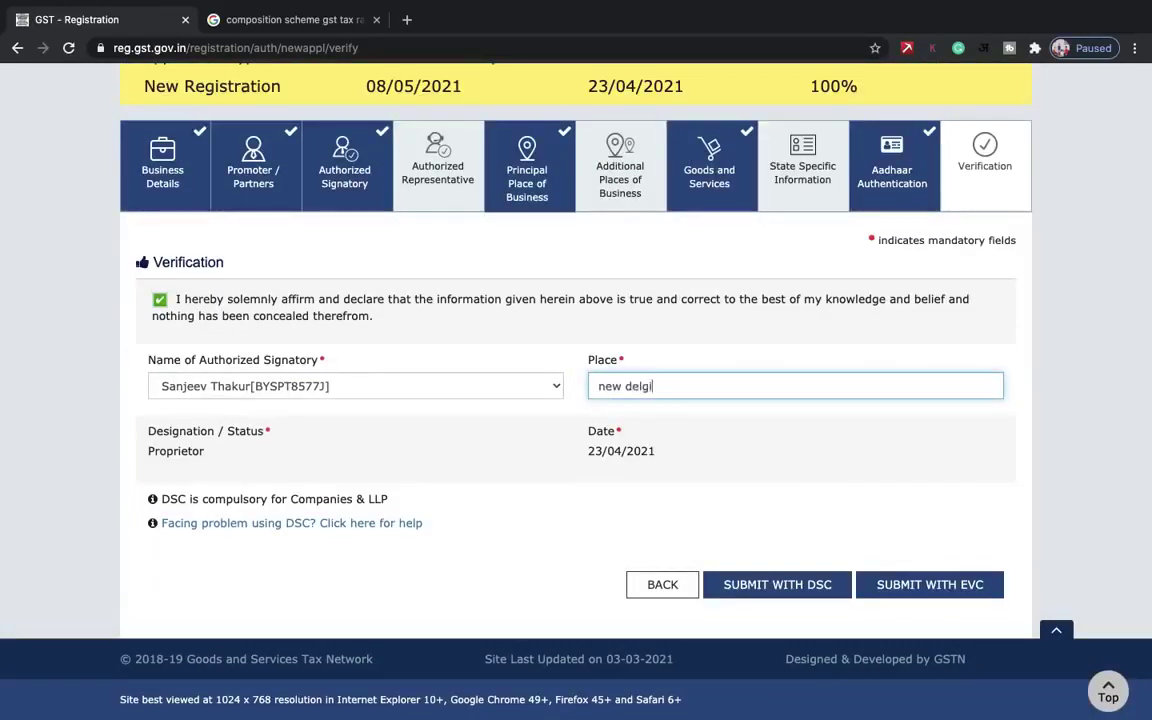
pyautogui.press('BackSpace')
pyautogui.press('BackSpace')
pyautogui.write('hi')
pyautogui.click(930, 585)
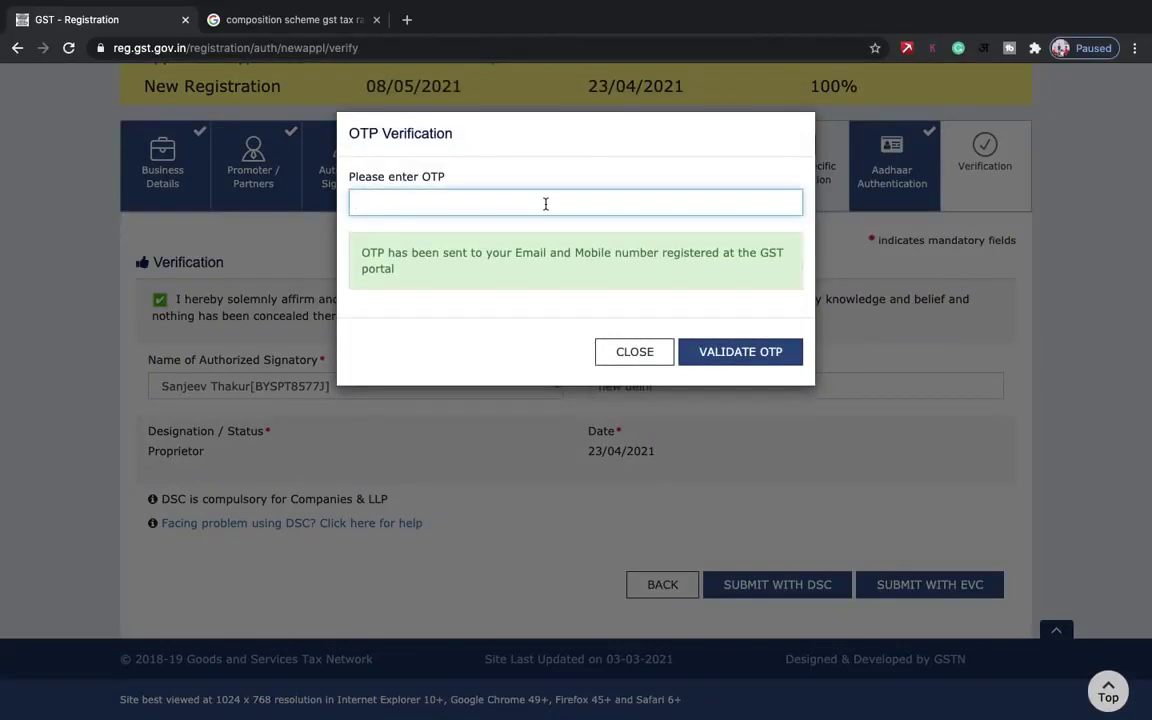
# - Paste the received OTP and validate it to submit the registration application
pyautogui.hotkey('ctrl', 'v')
pyautogui.click(707, 350)
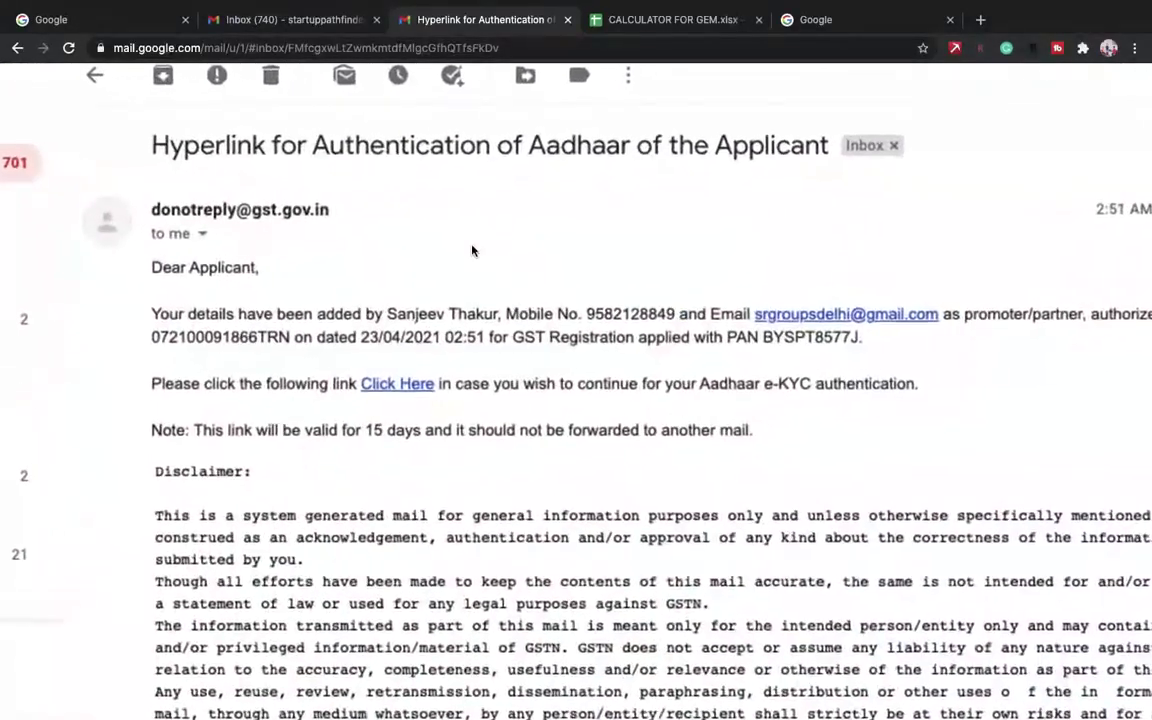
# - Open the e-KYC link from the email, give consent, and choose Aadhaar Number authentication
pyautogui.click(400, 386)
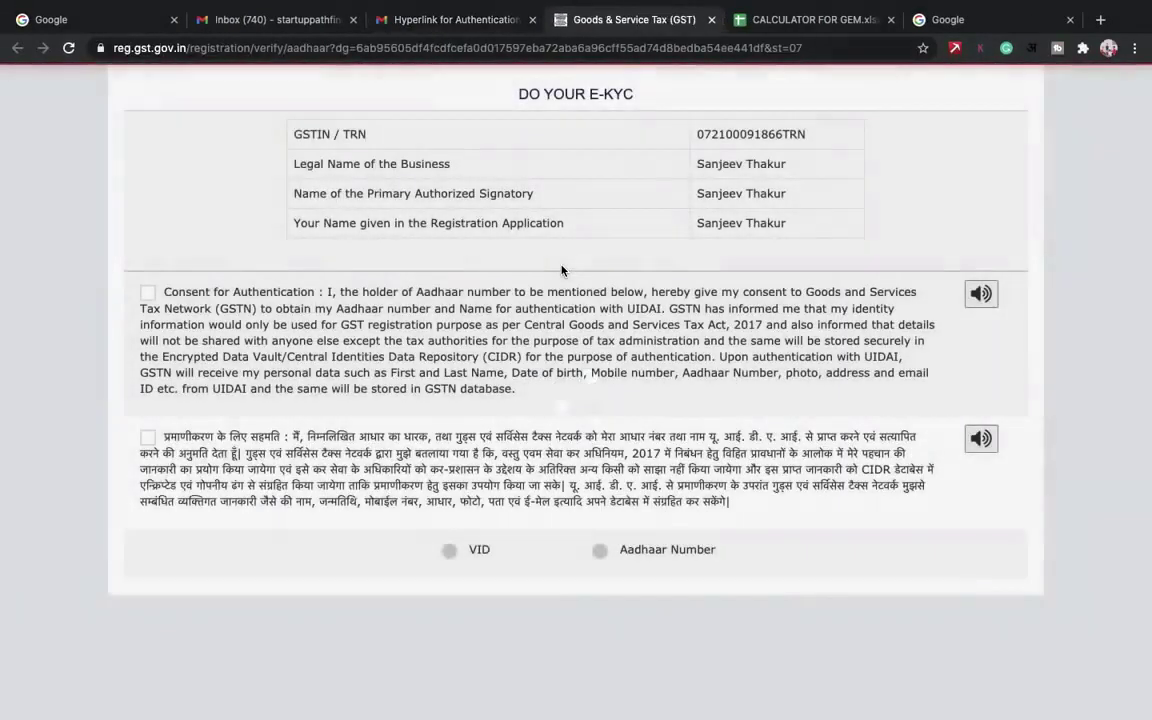
pyautogui.click(148, 293)
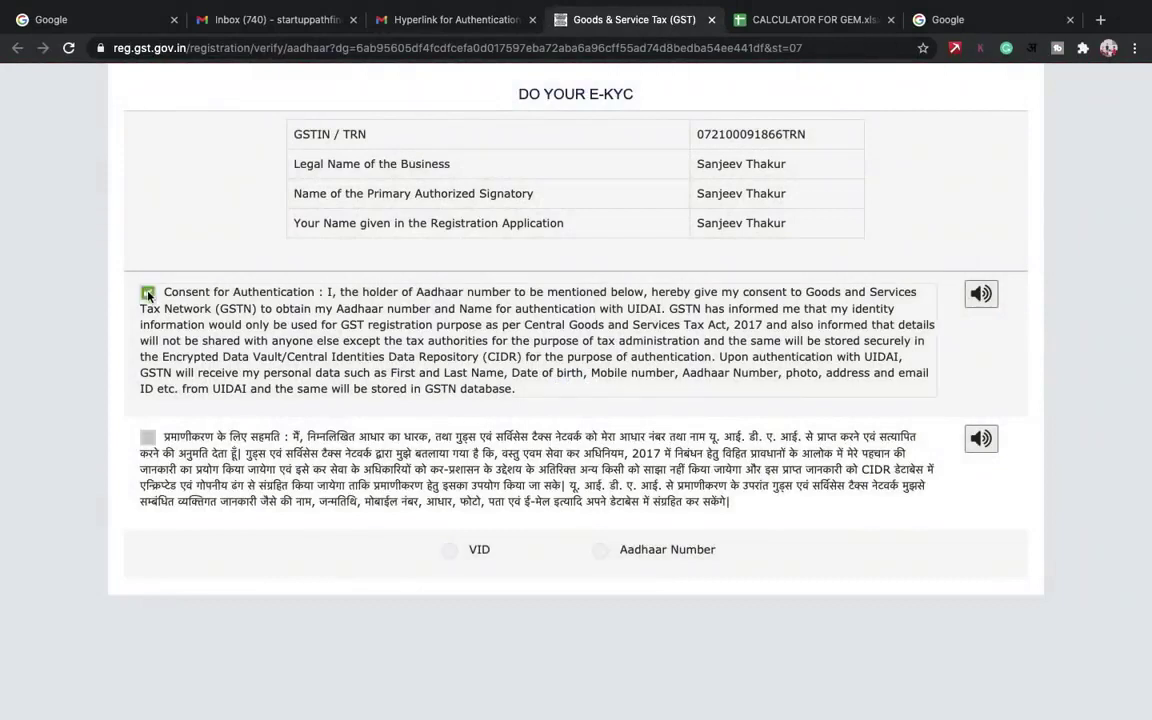
pyautogui.click(600, 551)
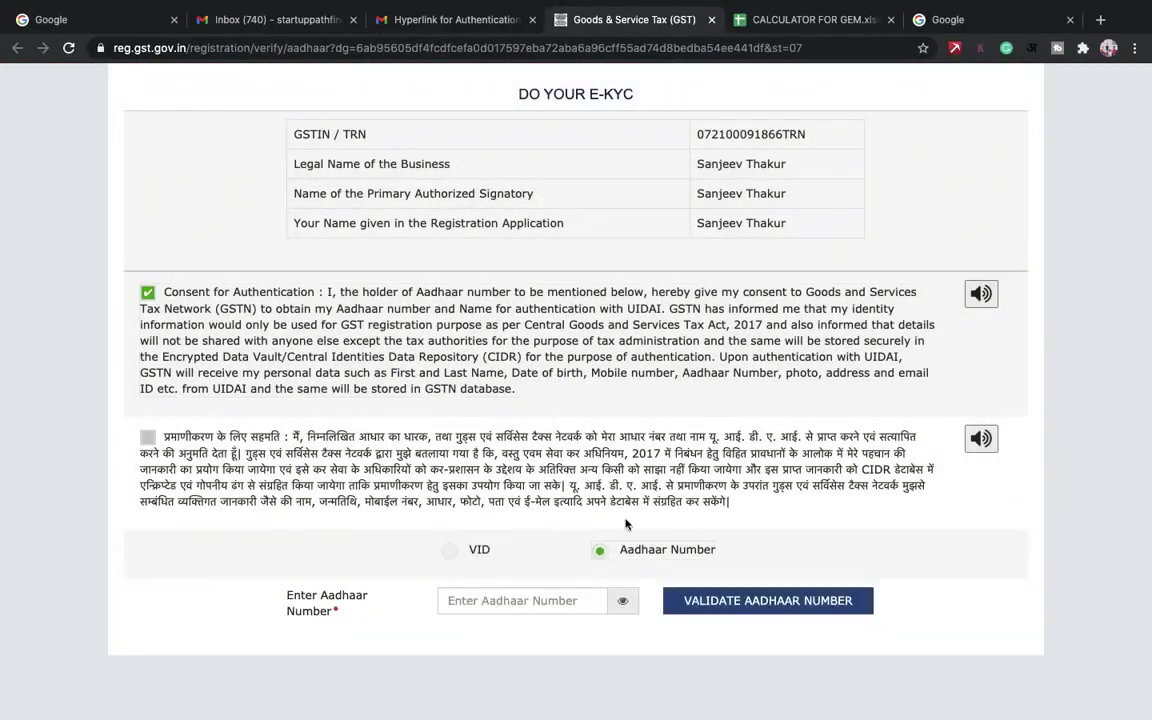
pyautogui.click(451, 553)
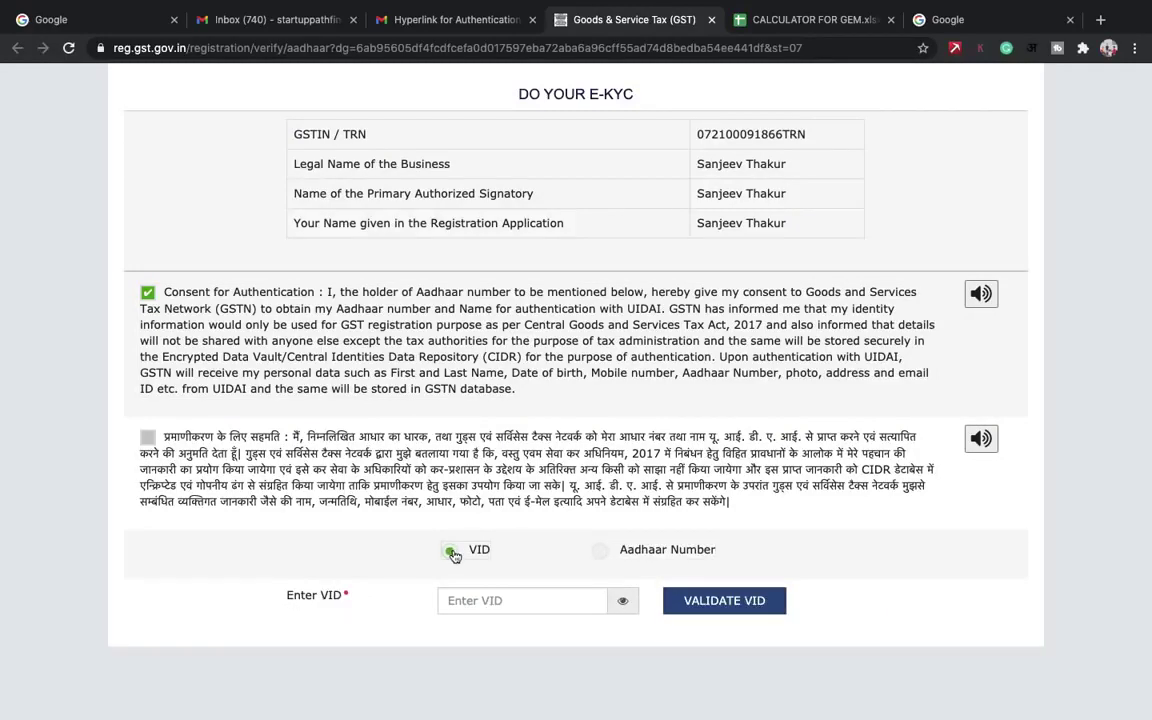
pyautogui.click(601, 553)
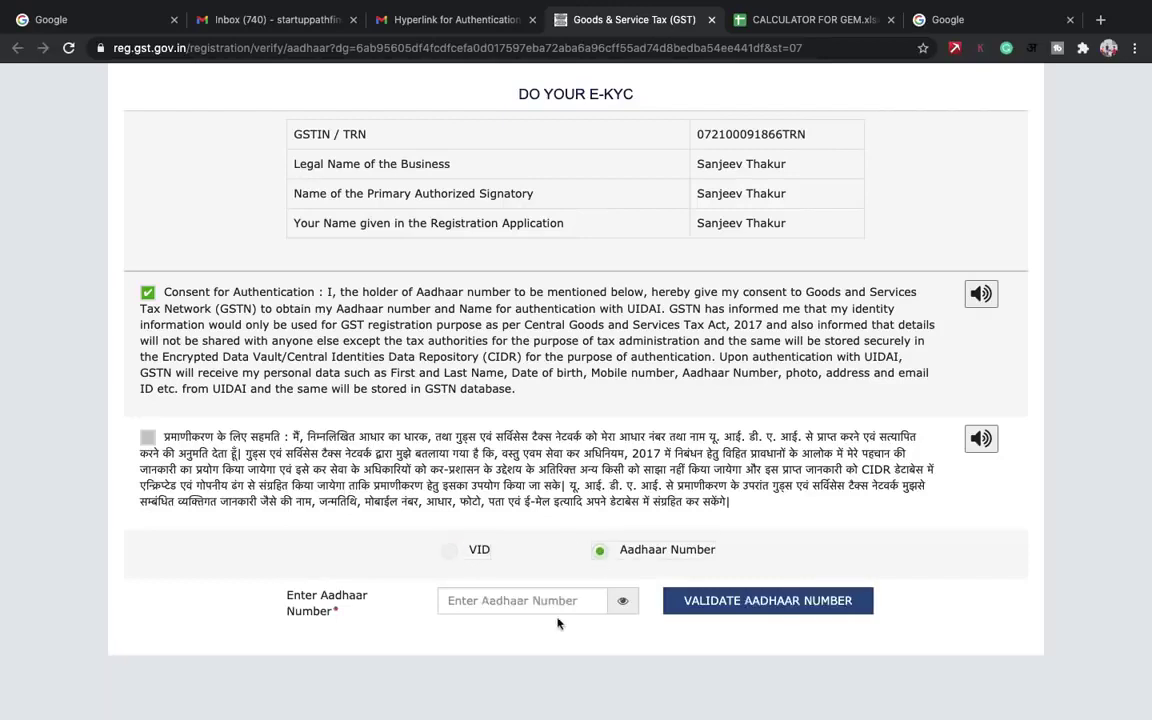
# - Paste the applicant's Aadhaar number and validate it to receive the authentication OTP
pyautogui.click(553, 601)
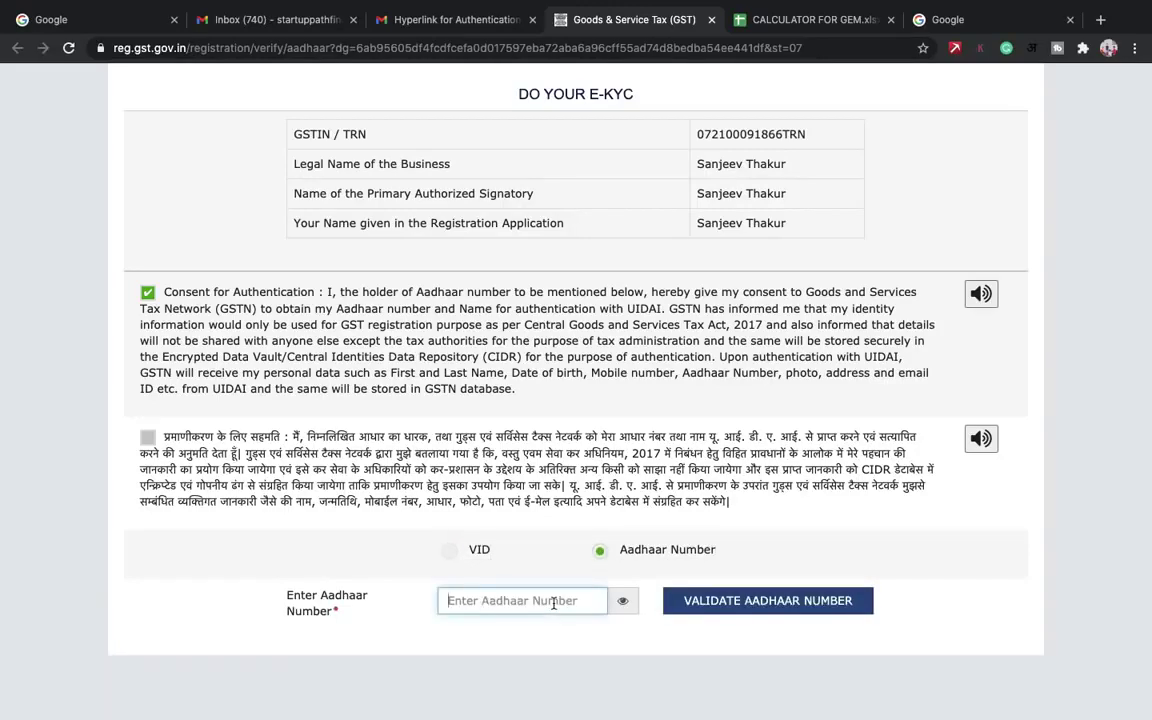
pyautogui.press('super+v')
pyautogui.click(735, 601)
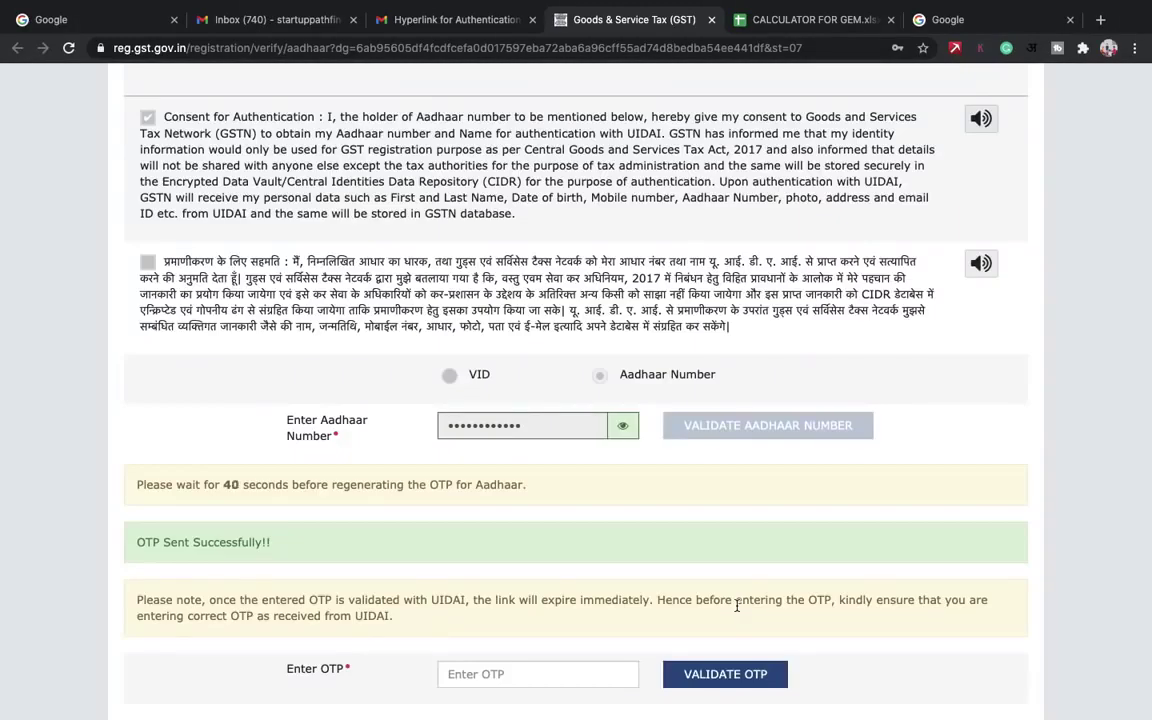
pyautogui.click(535, 673)
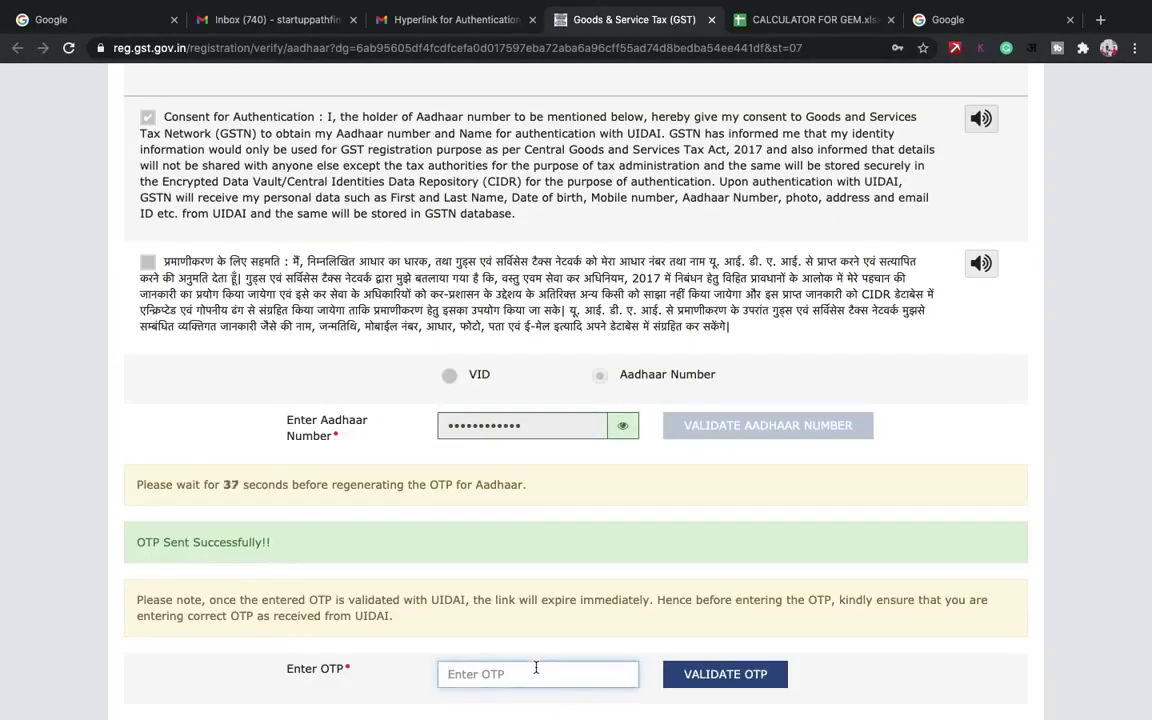